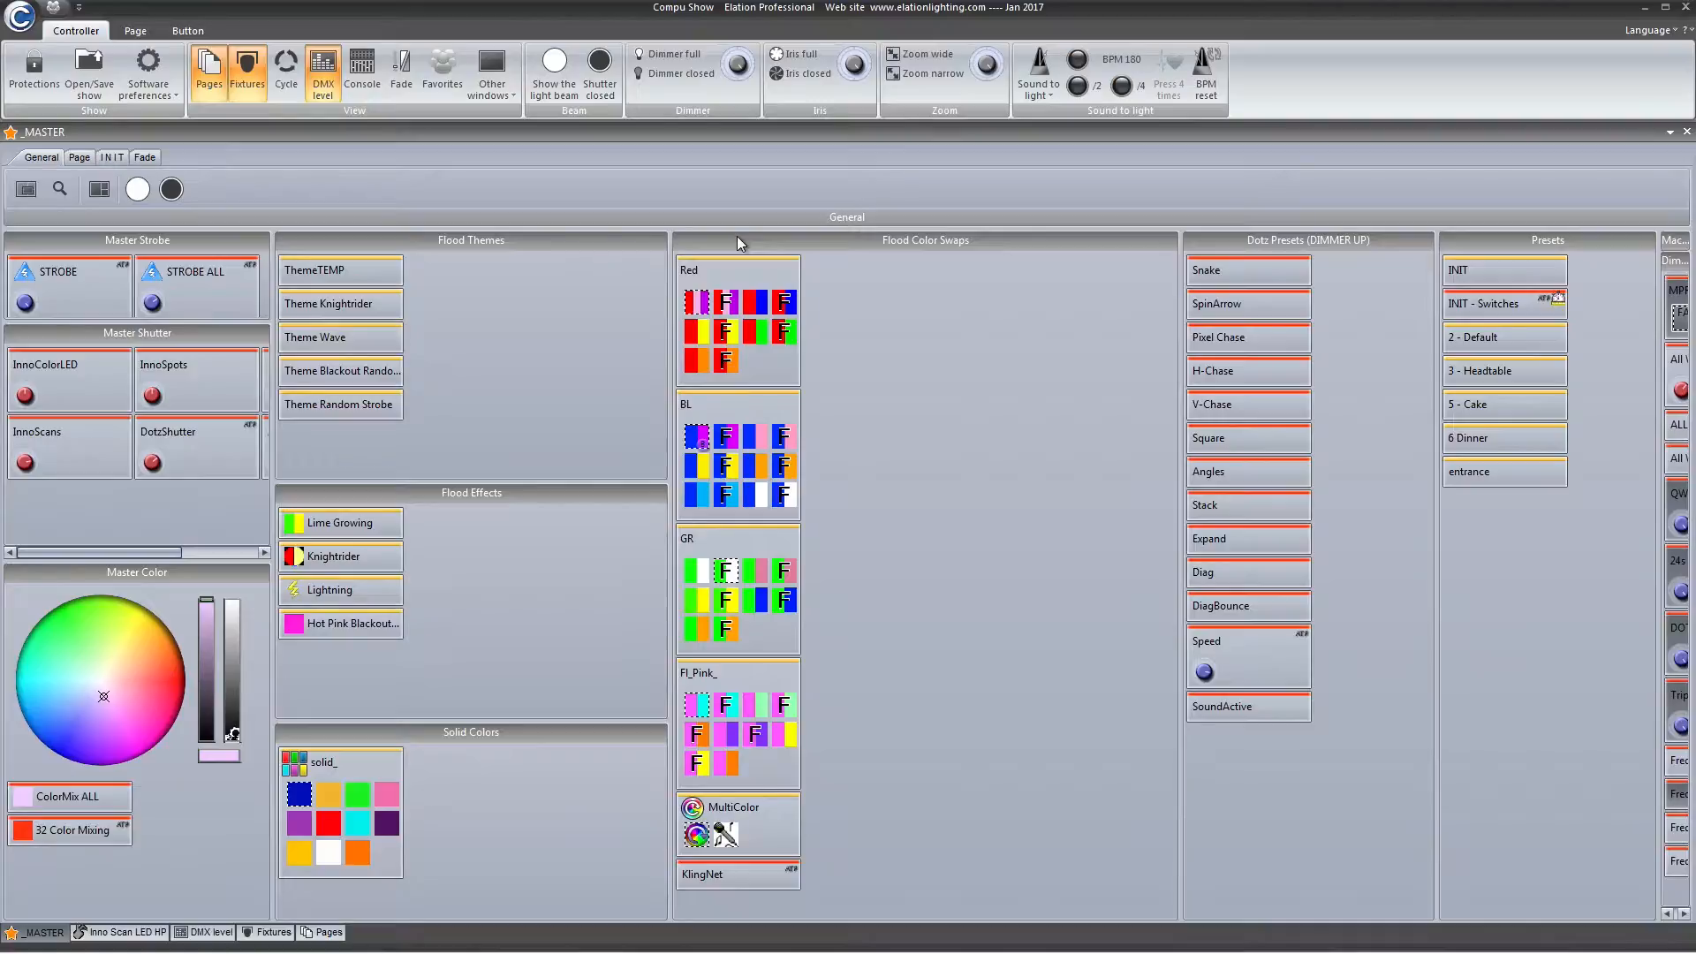
Step: Switch the _MASTER page to the MoverScenes layer, look at its empty areas, and return to the DaMaster layer
click(1670, 132)
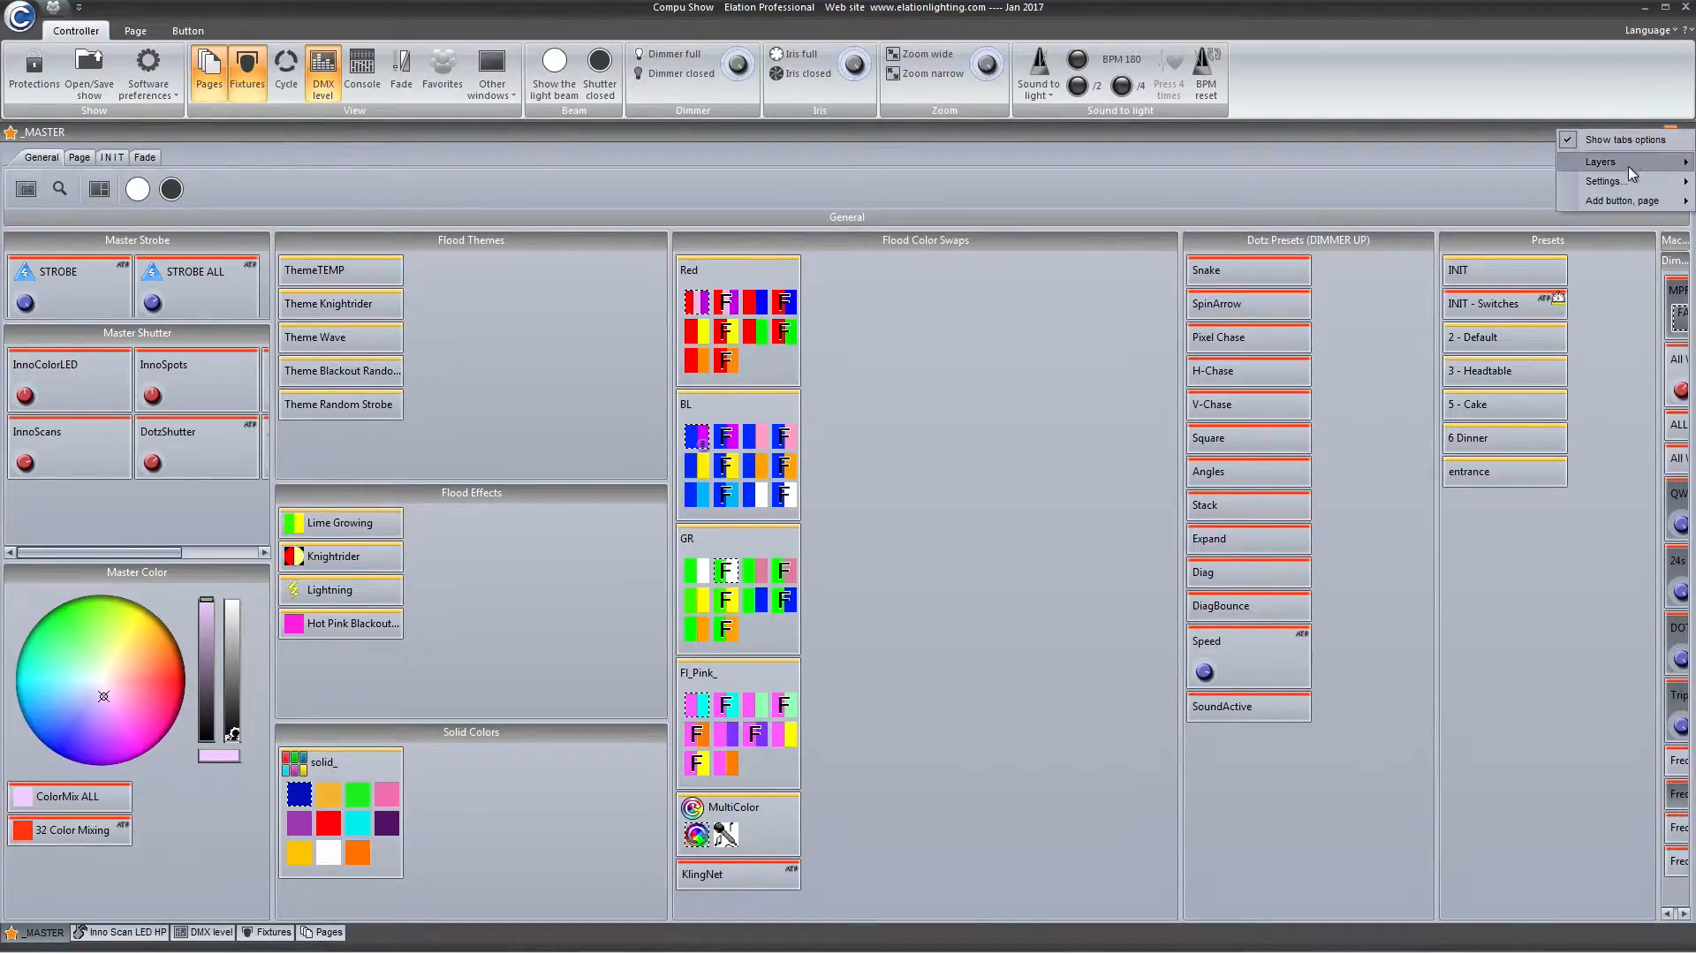
mouse_move(1621, 168)
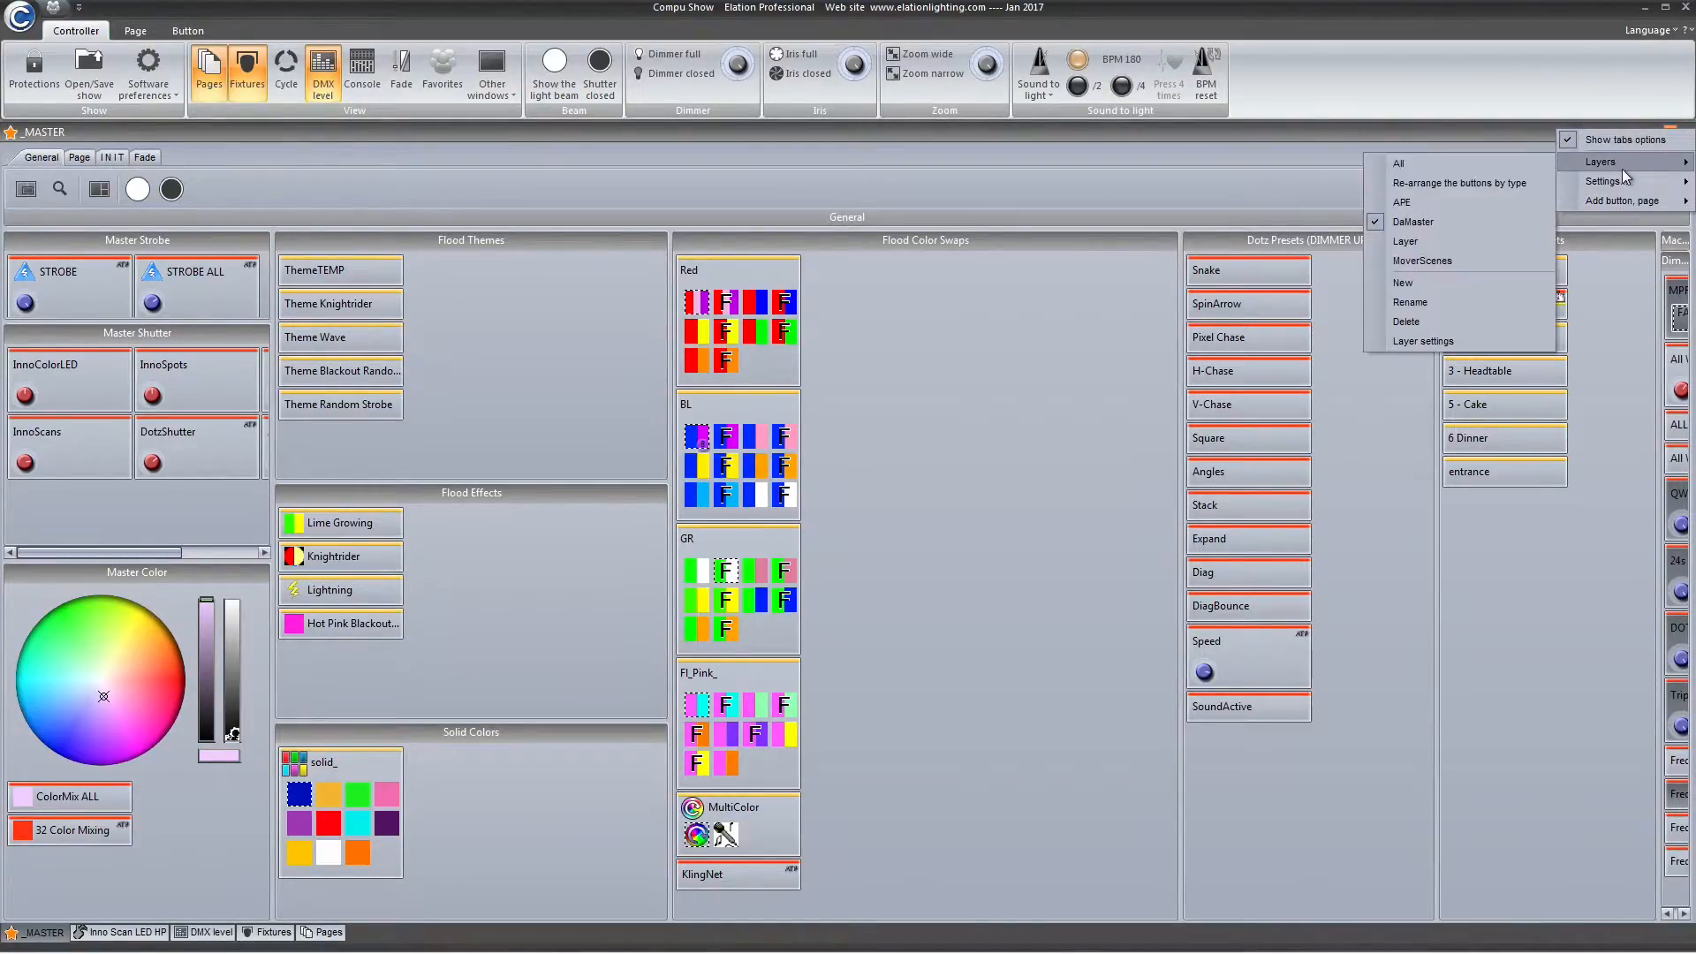
click(1397, 258)
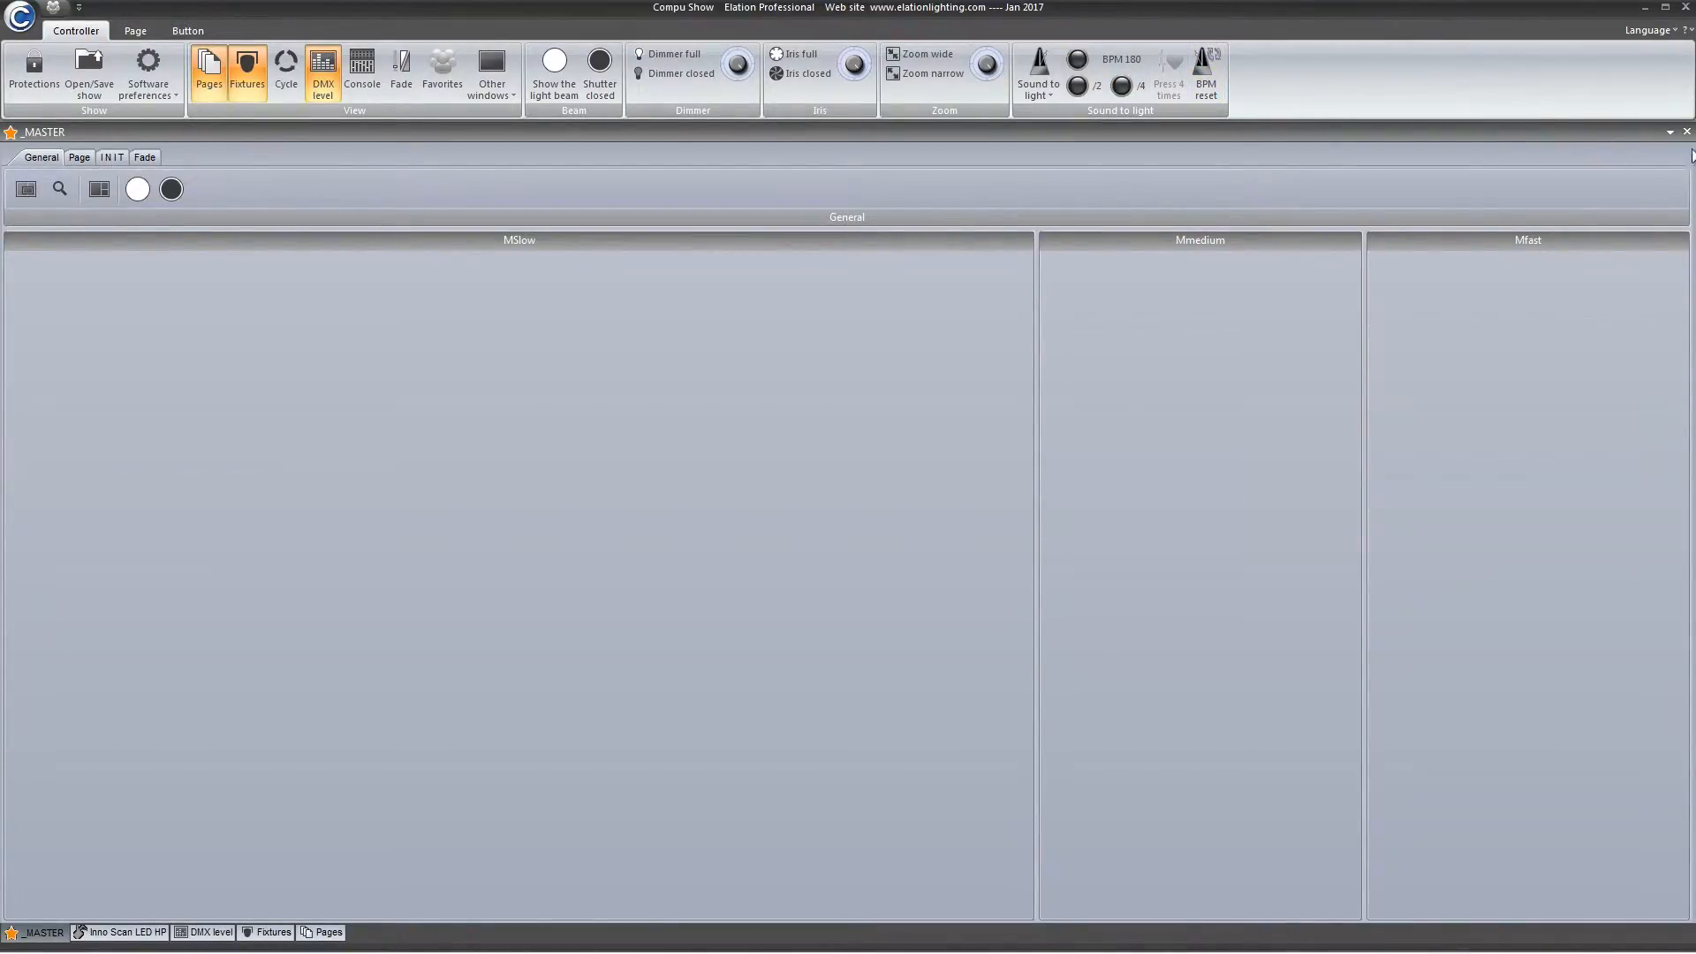
click(1669, 131)
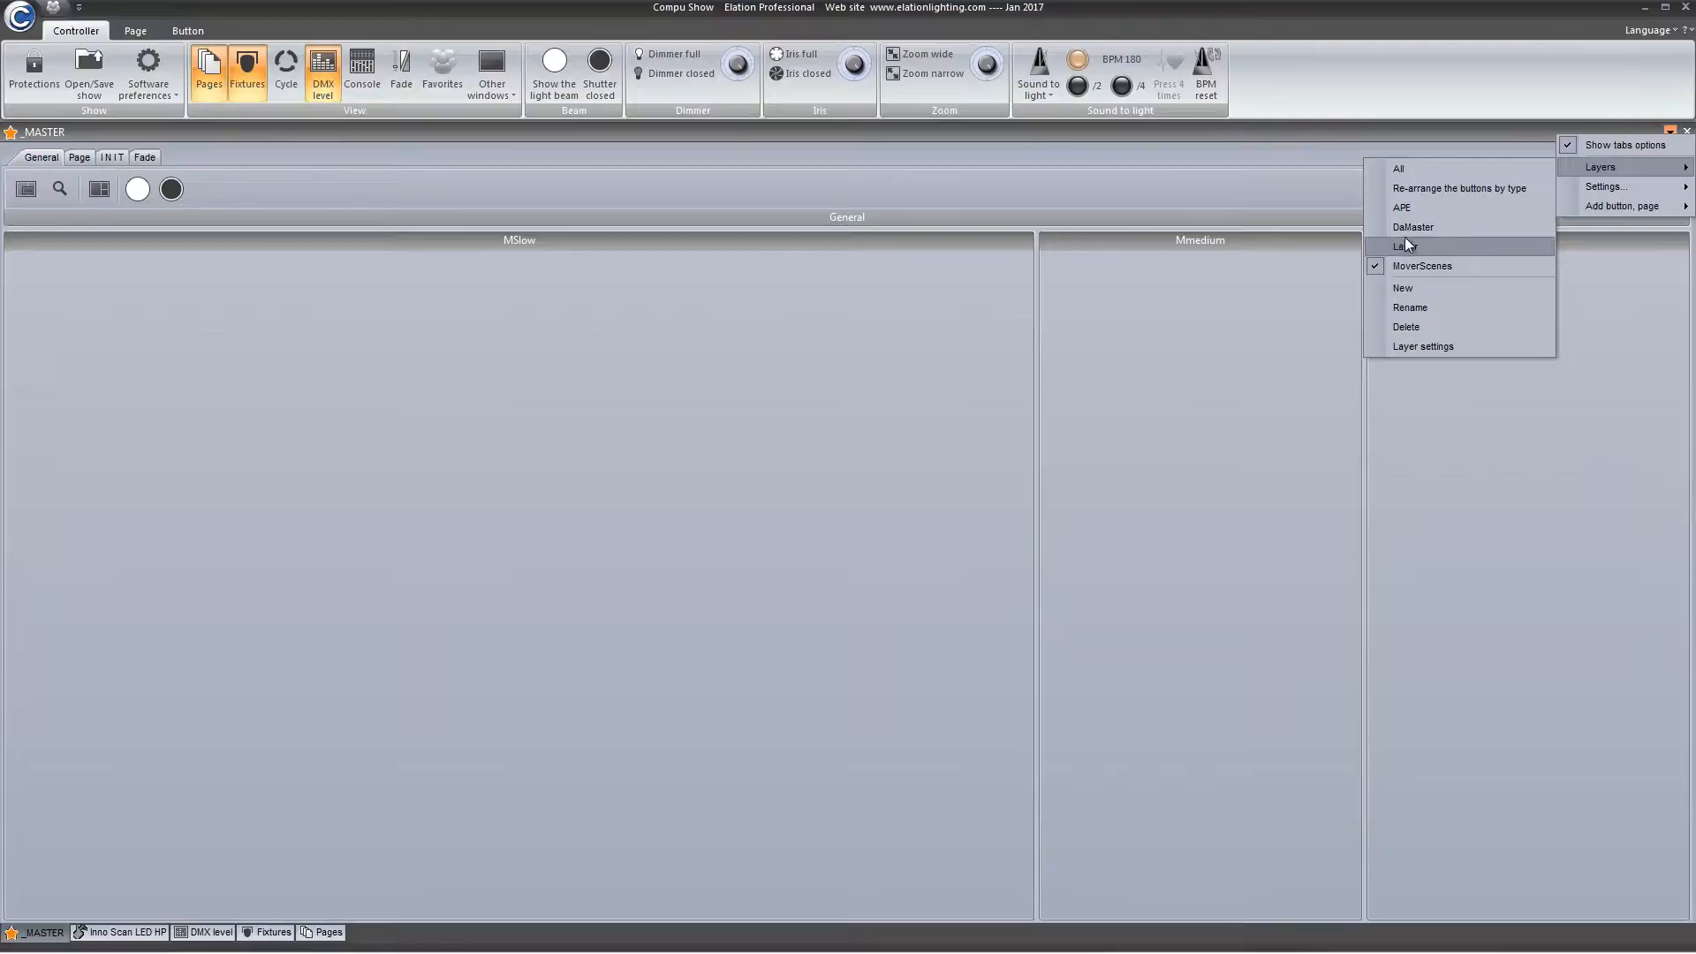
click(1407, 230)
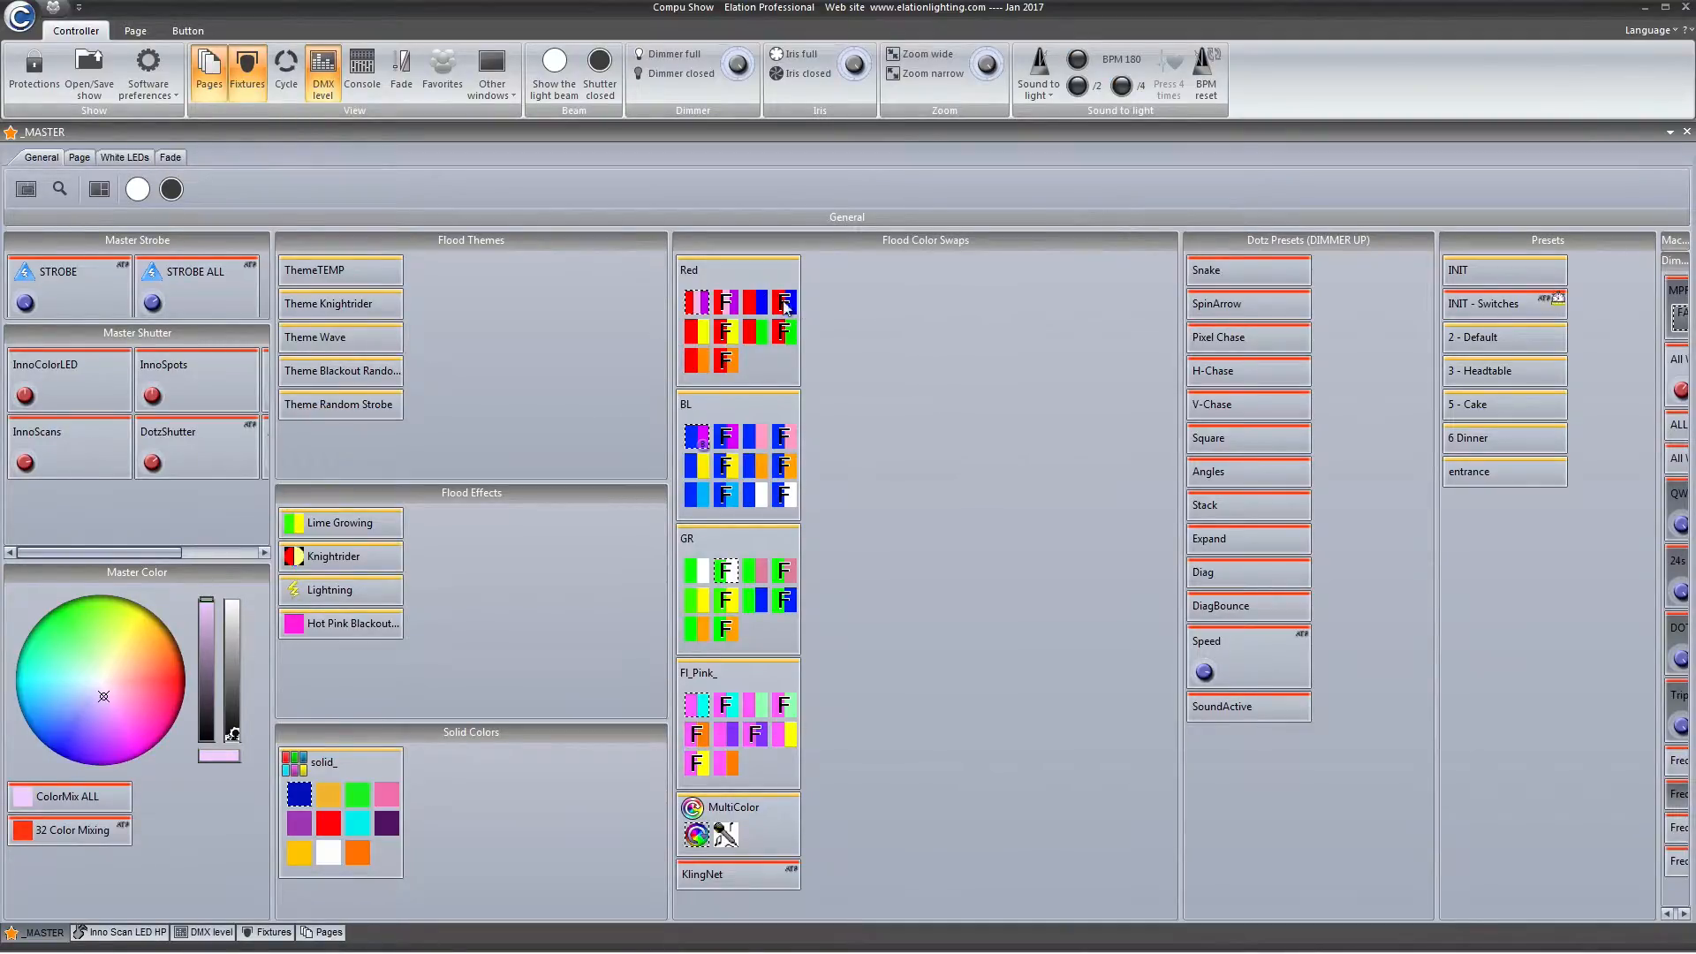
Step: Dock the DMX level window beside the main workspace and bring the _MASTER page back into view
click(318, 75)
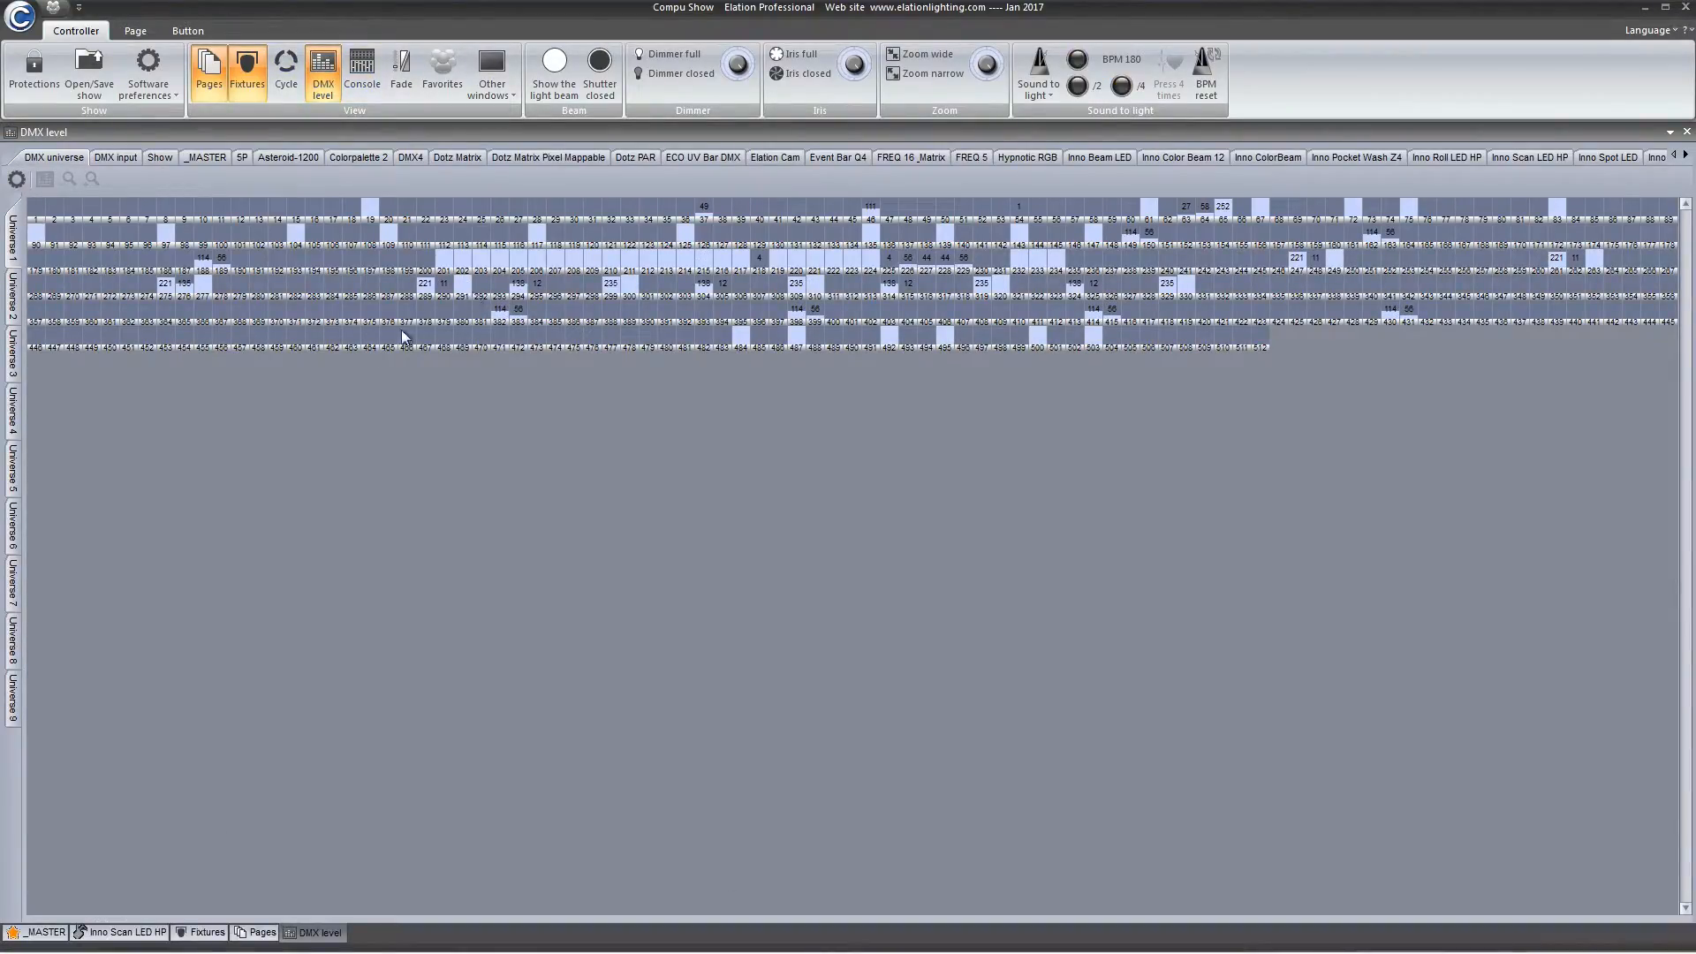
drag(321, 923, 813, 526)
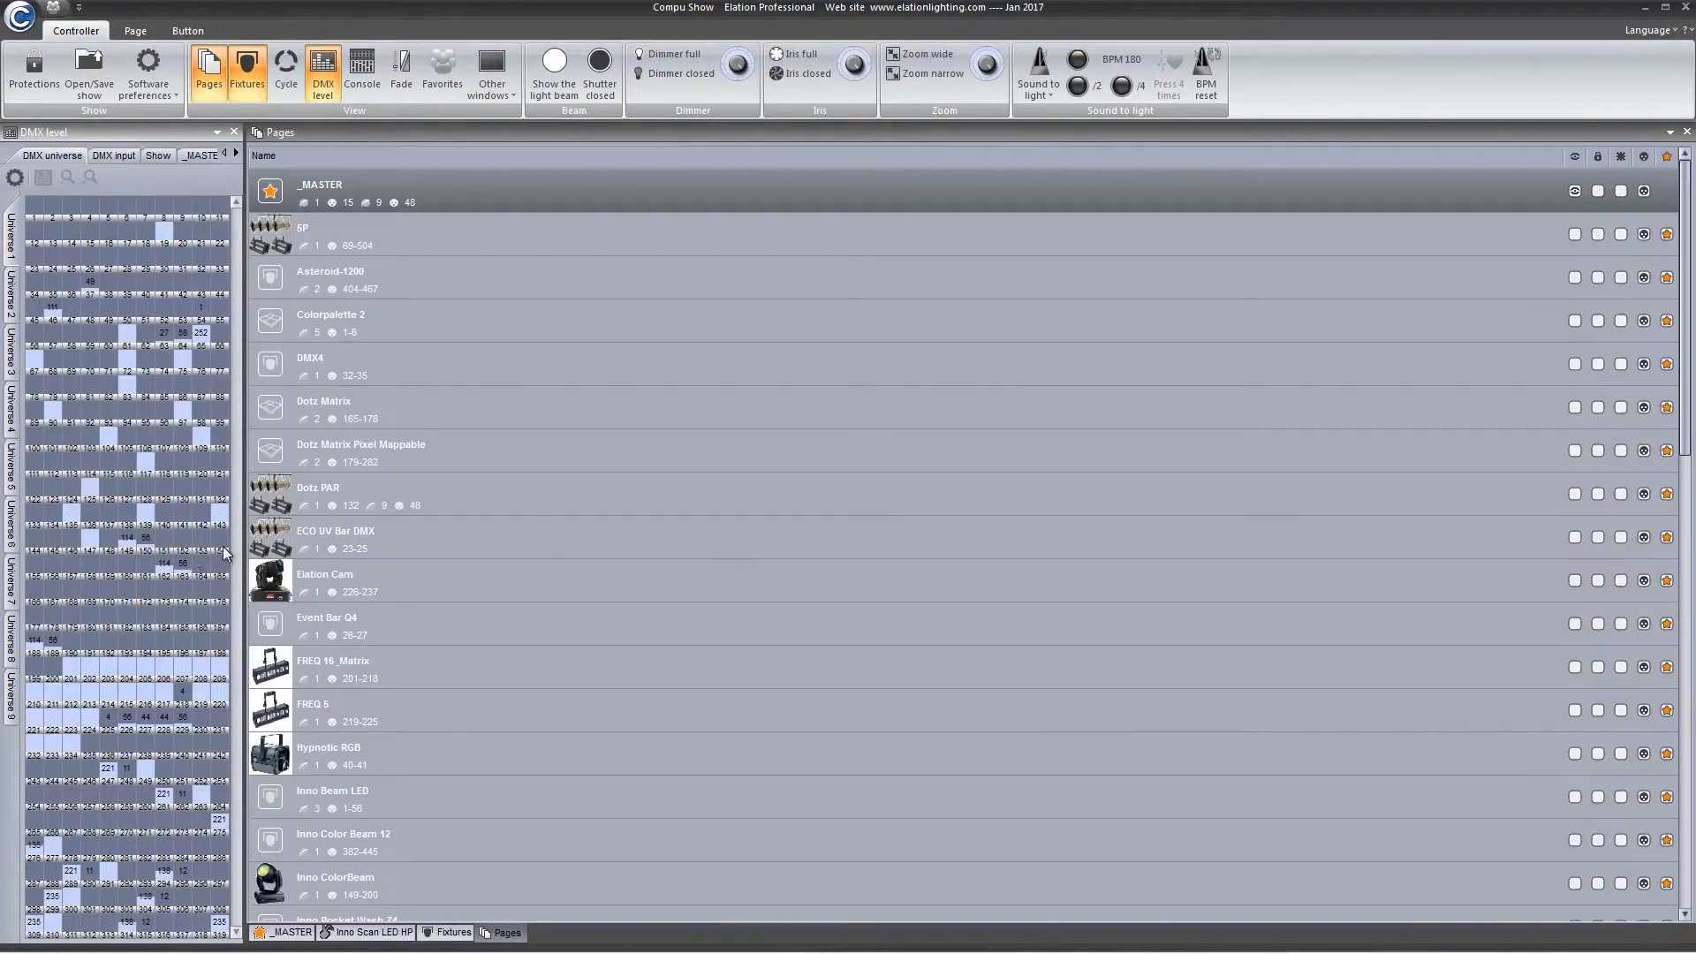
click(279, 934)
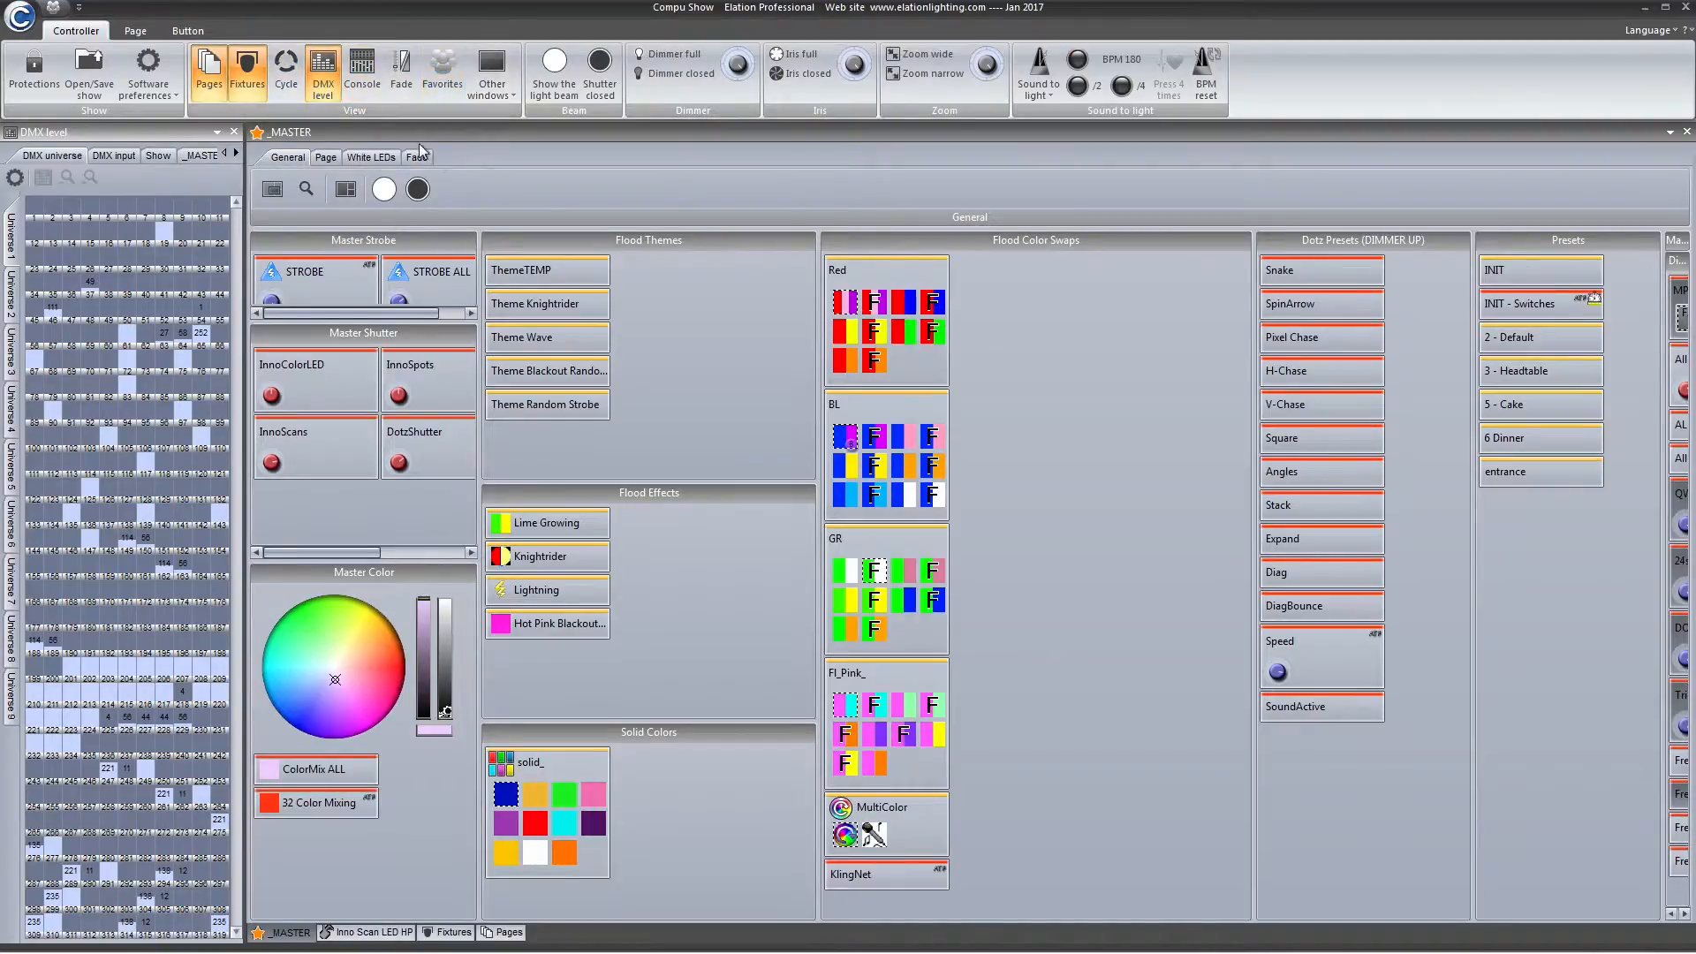
Step: Dock the Fixtures window in the same pane as DMX level and return to the _MASTER page
click(247, 71)
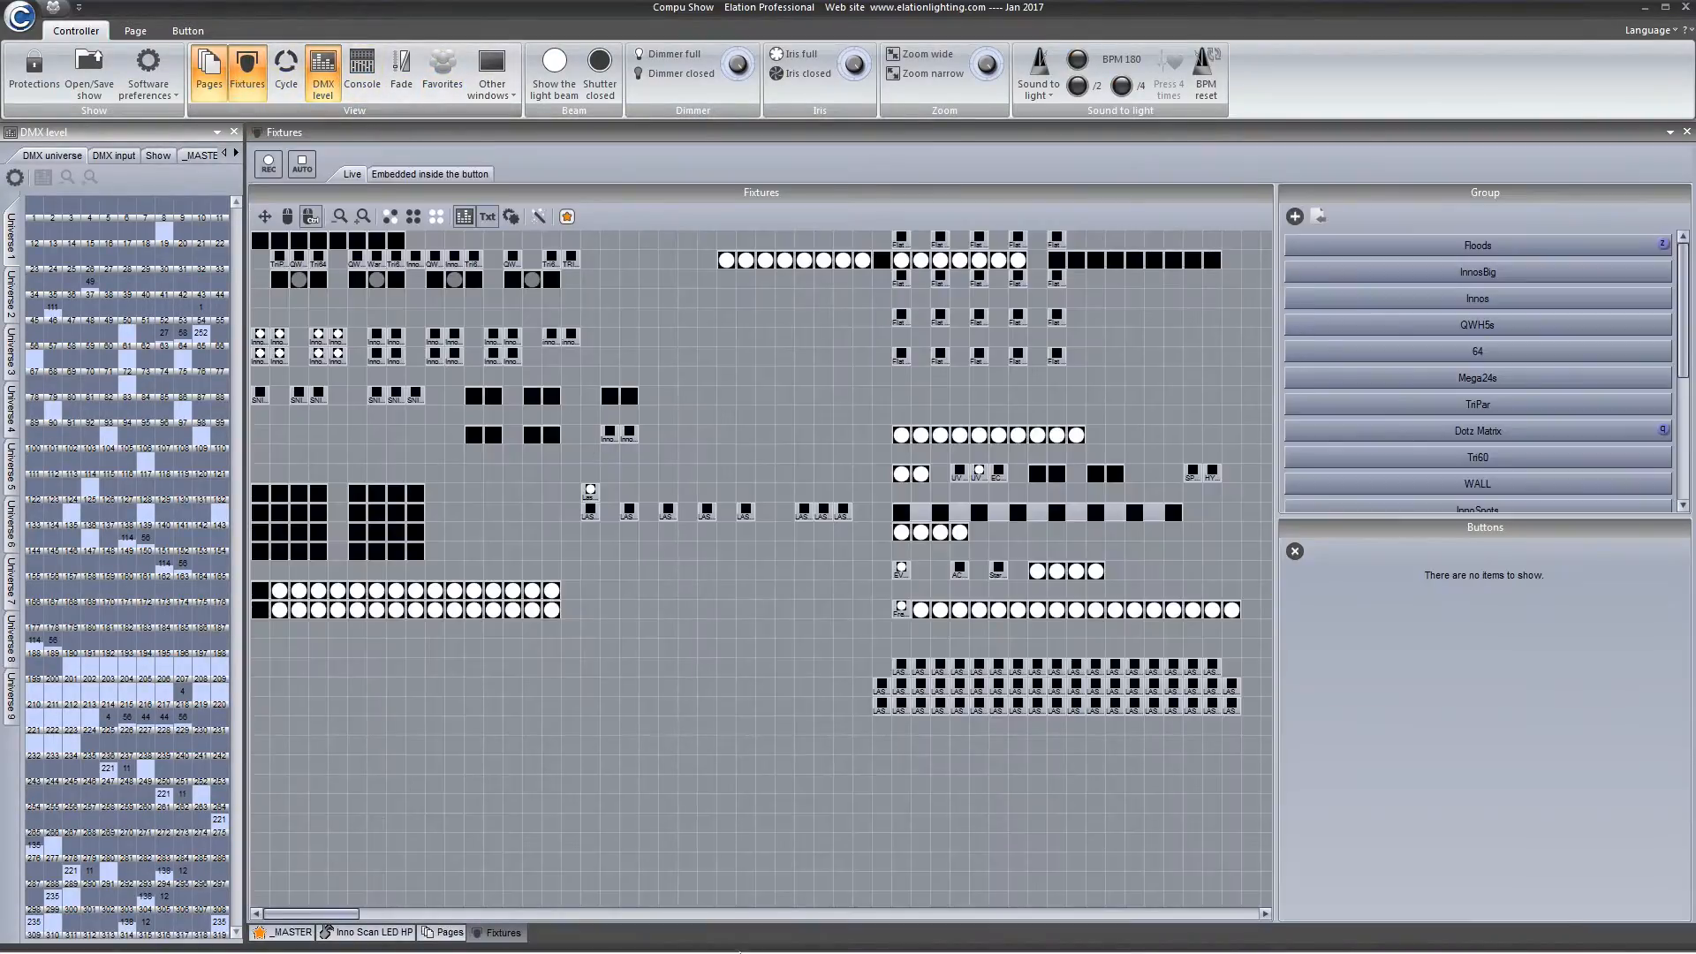
drag(490, 932, 122, 531)
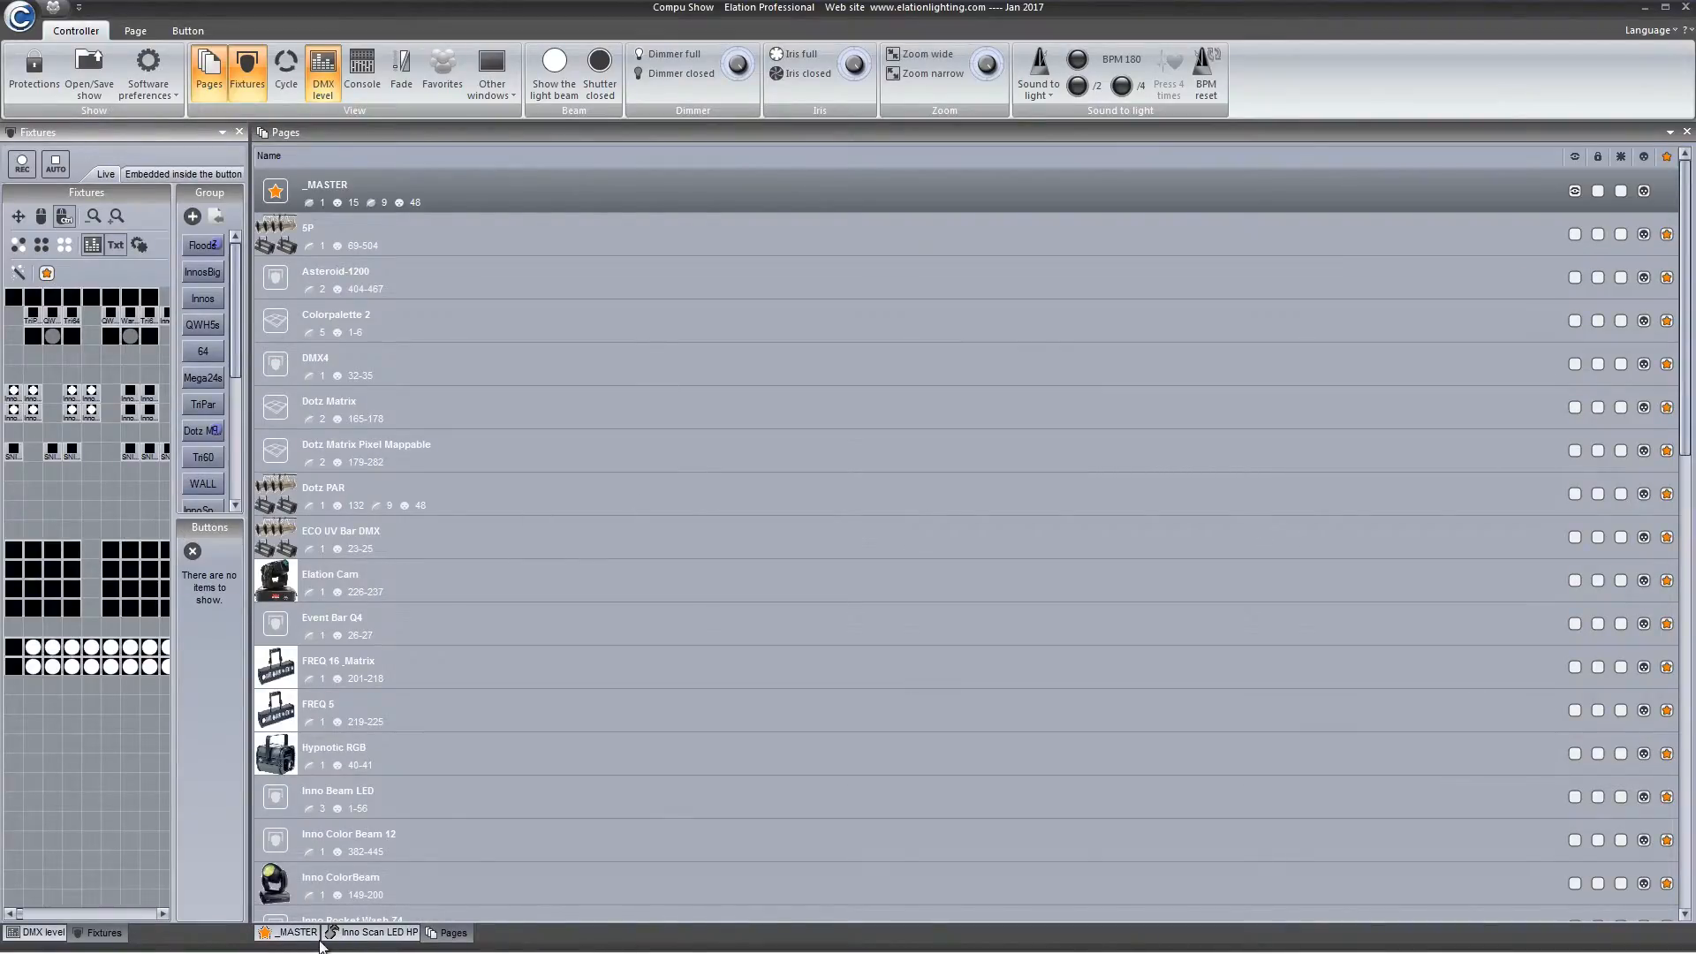
click(314, 938)
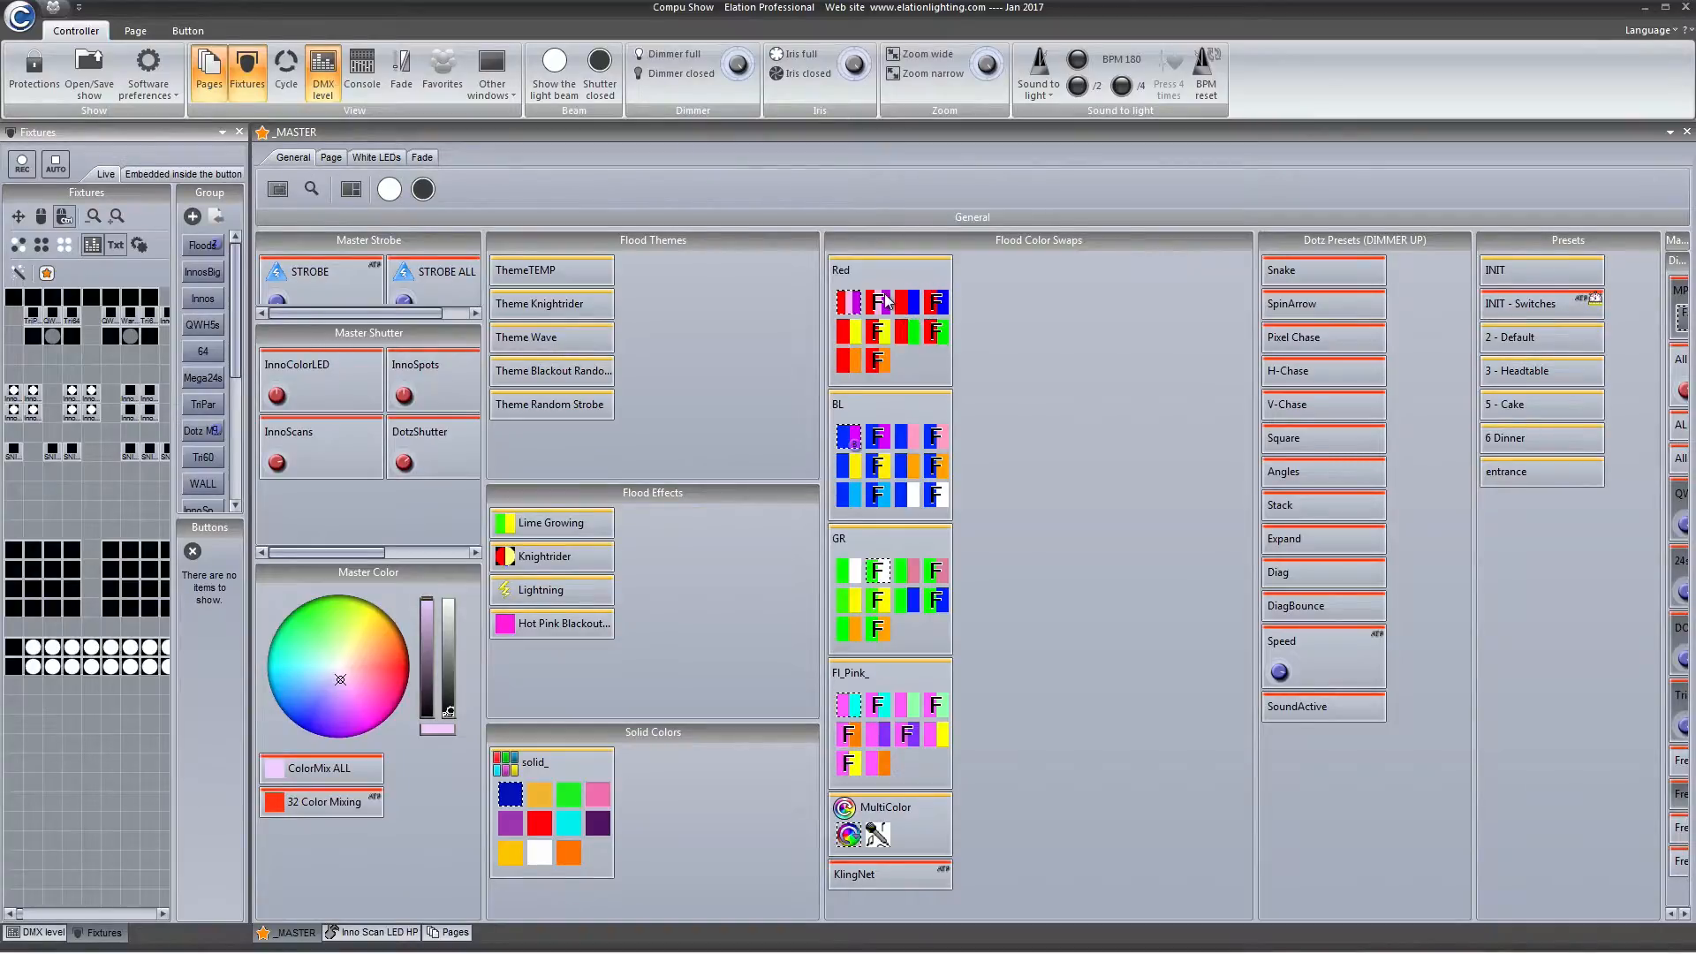
Step: Run the Red 06 flood color swap with its faders shown, and follow it with the MultiColor Scroll scene
click(904, 309)
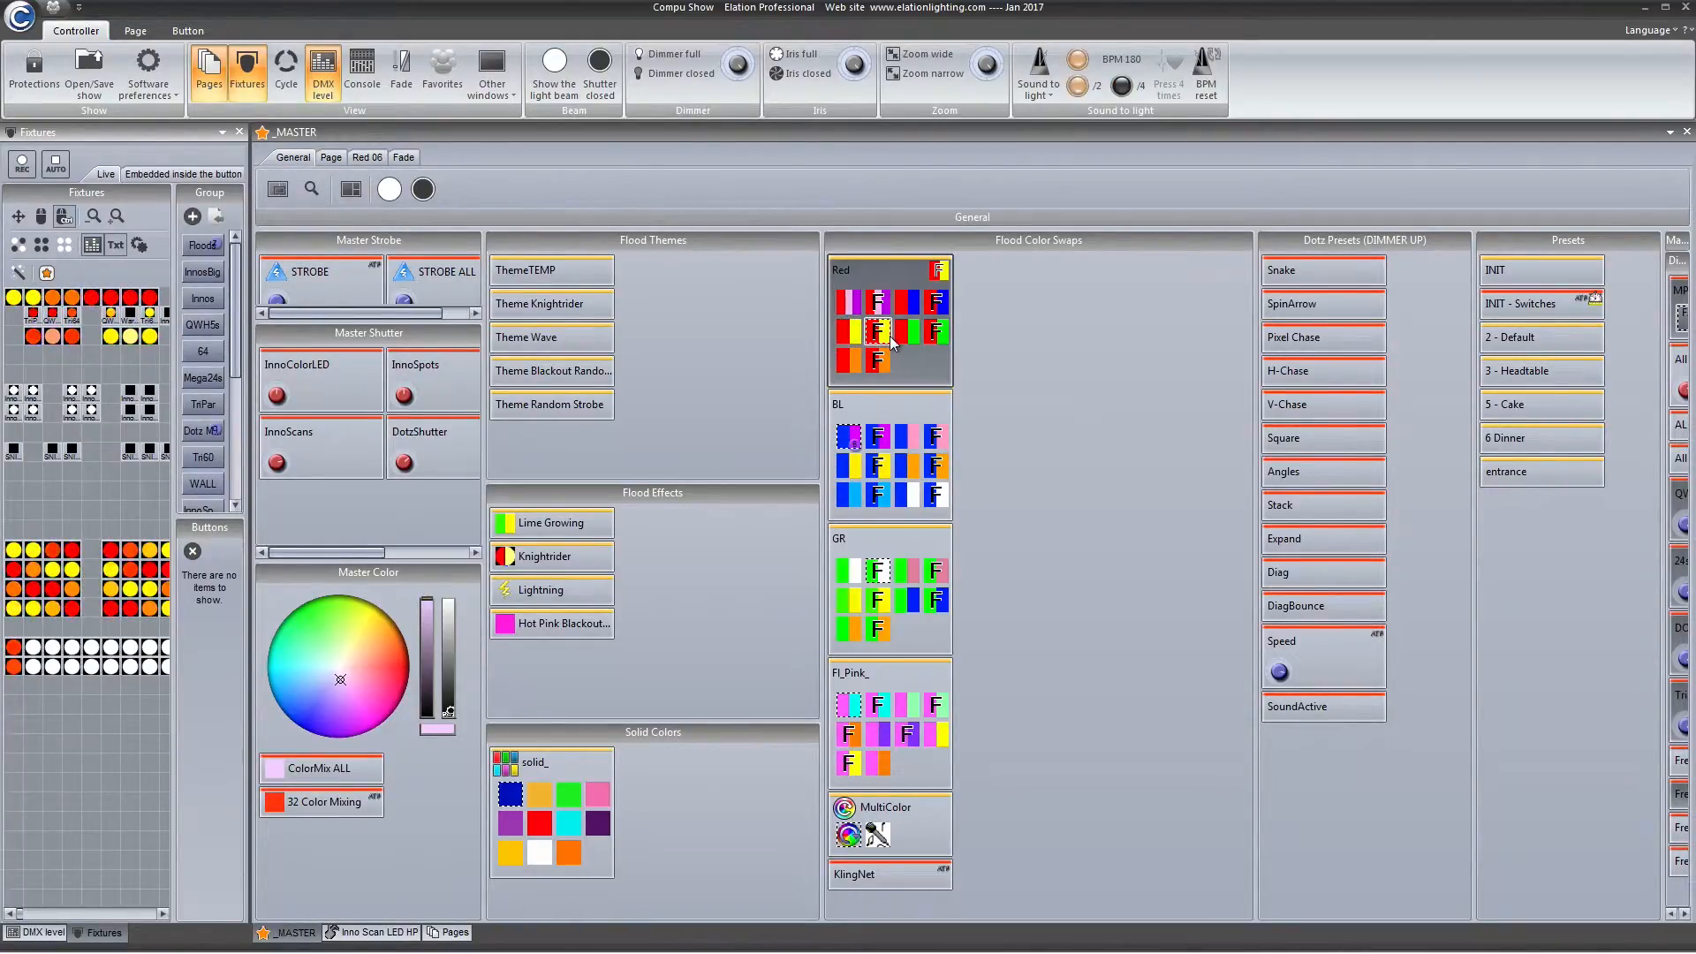
click(371, 159)
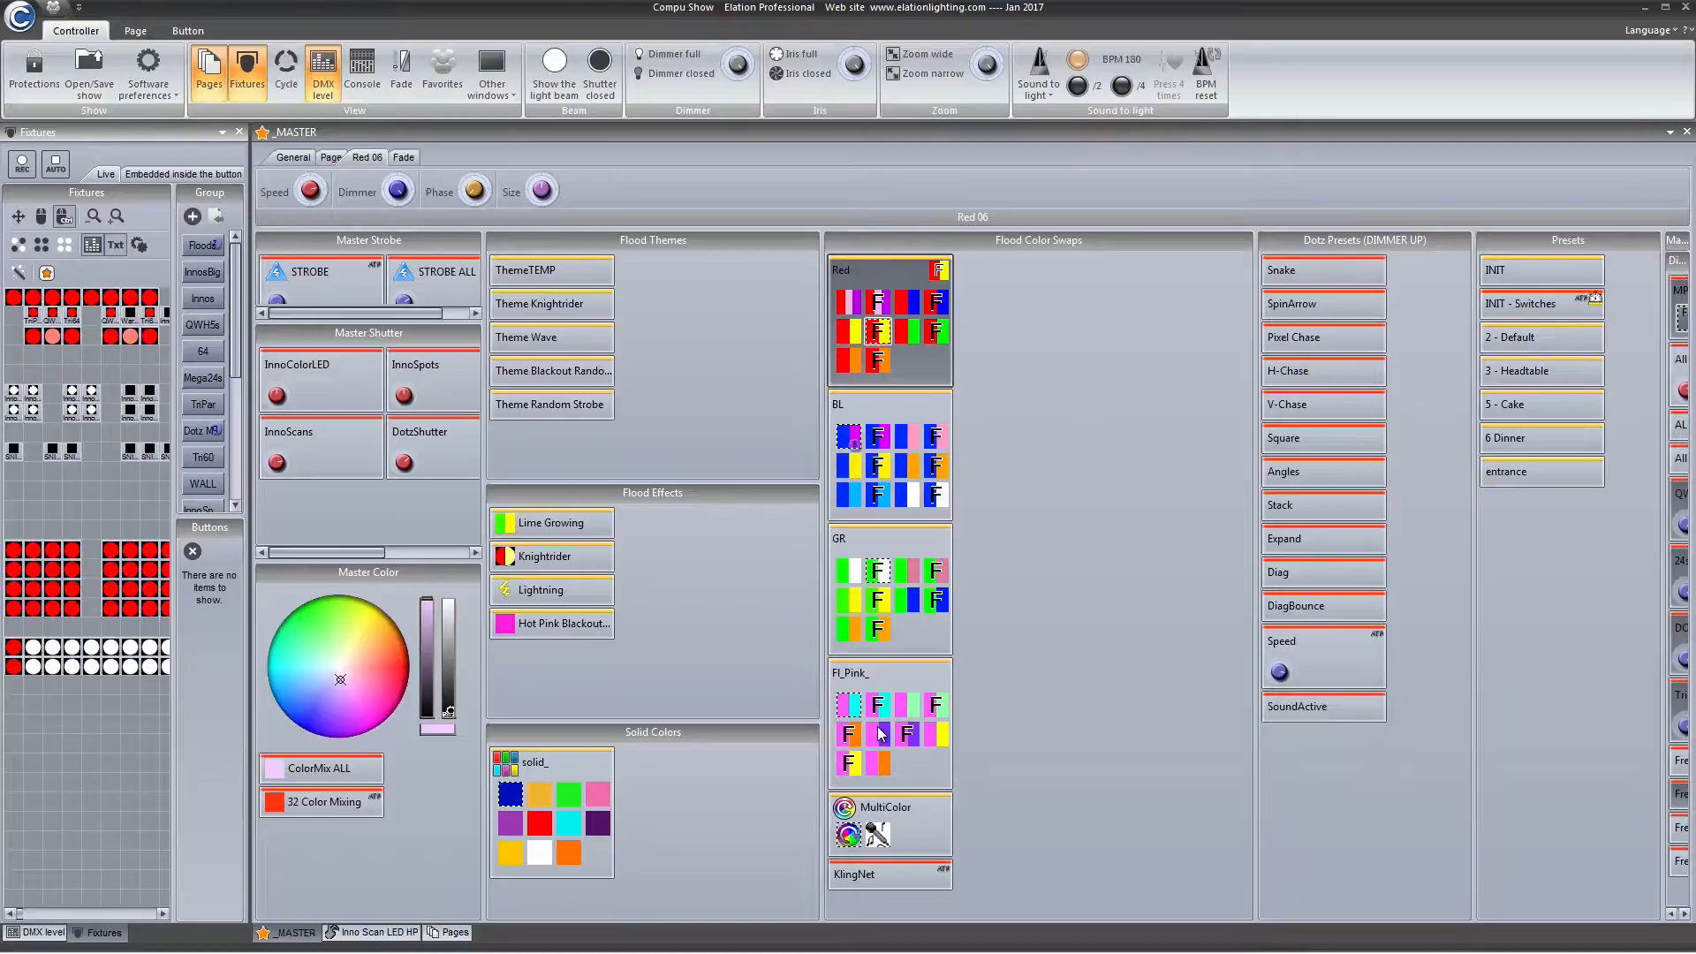
click(842, 835)
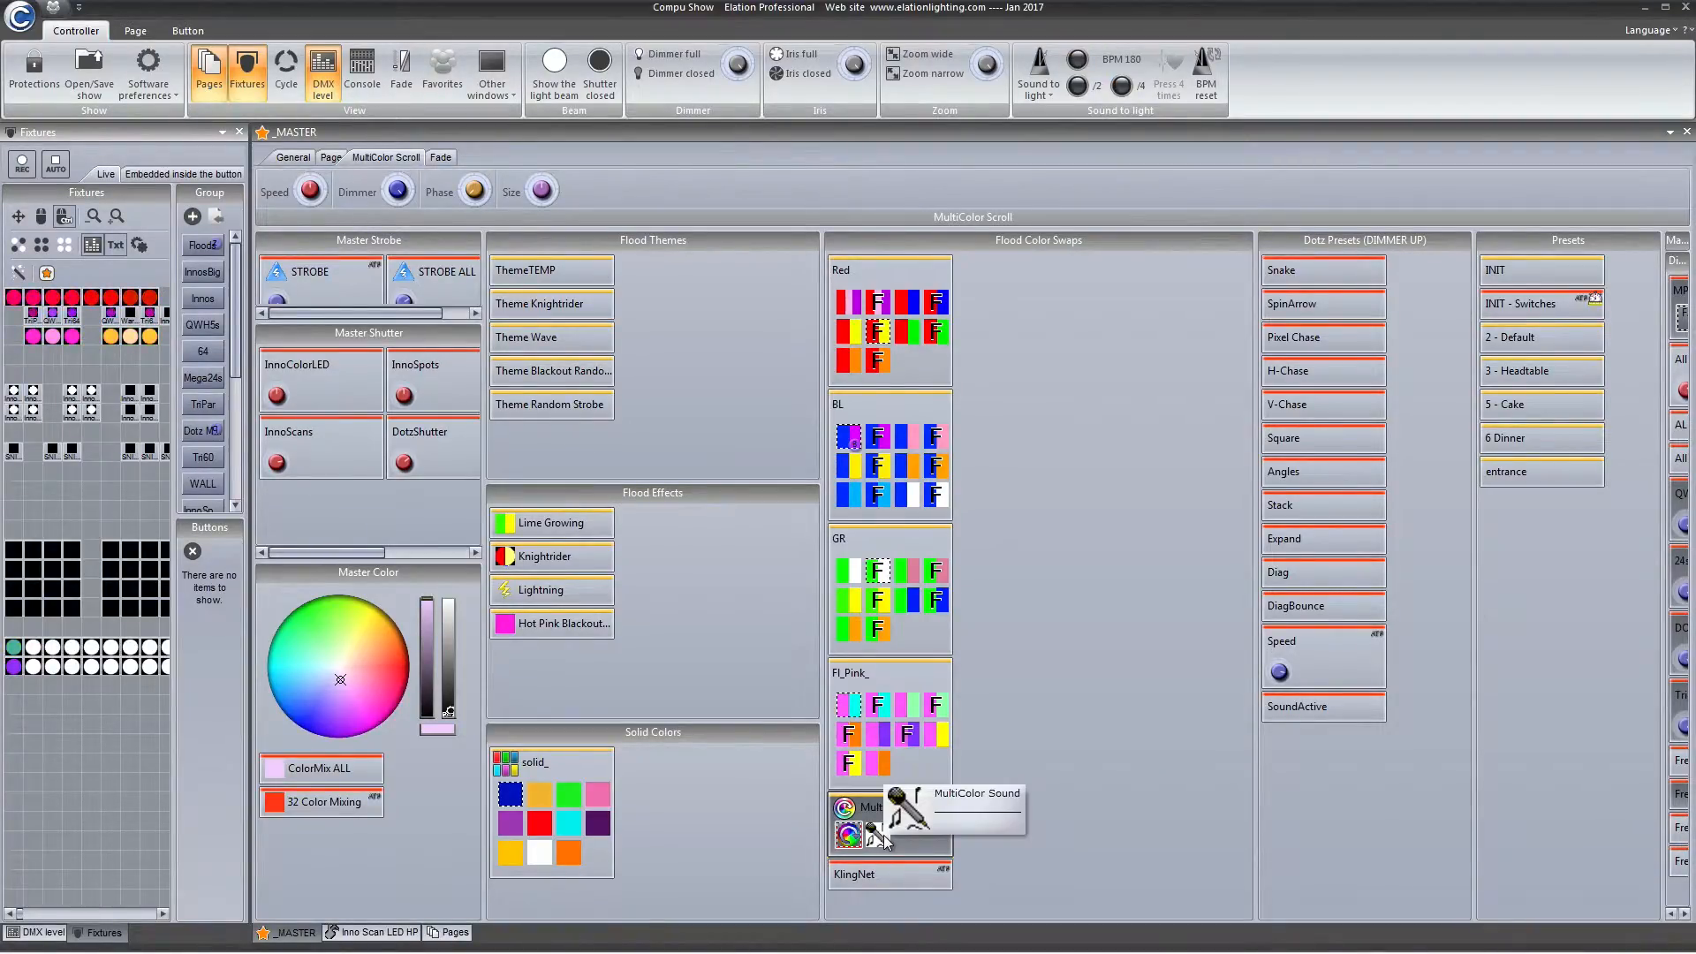
Step: Turn the KlingNet switch on over the MultiColor Scroll scene and release it again
click(874, 874)
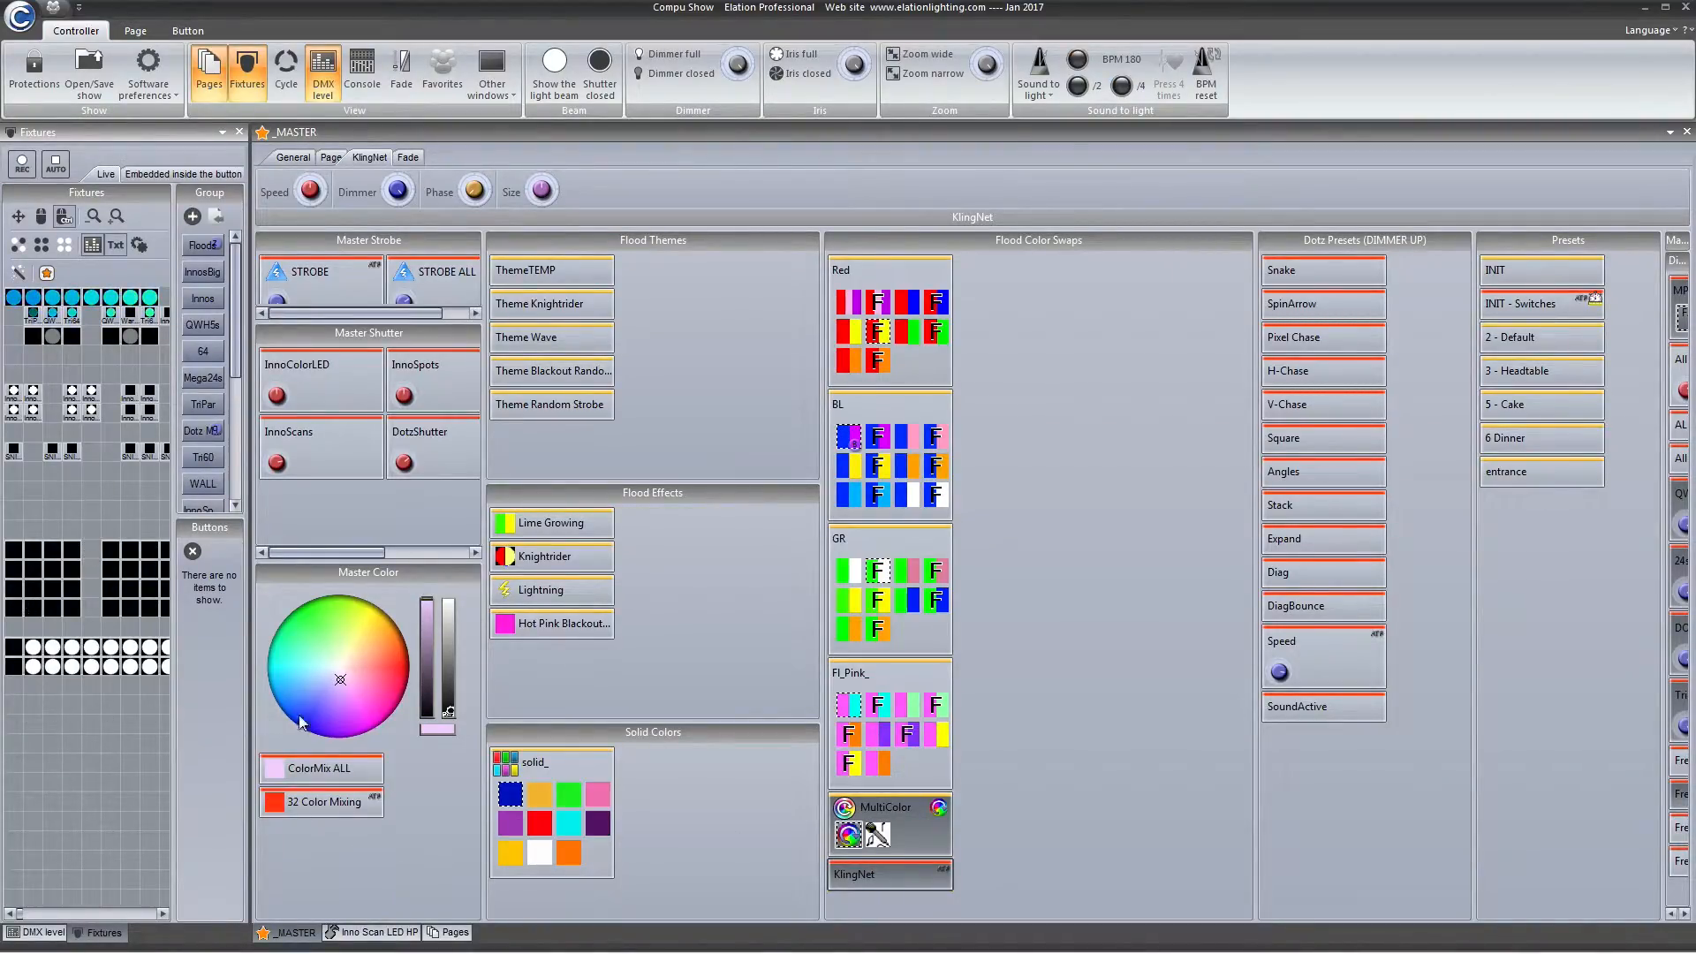
click(916, 855)
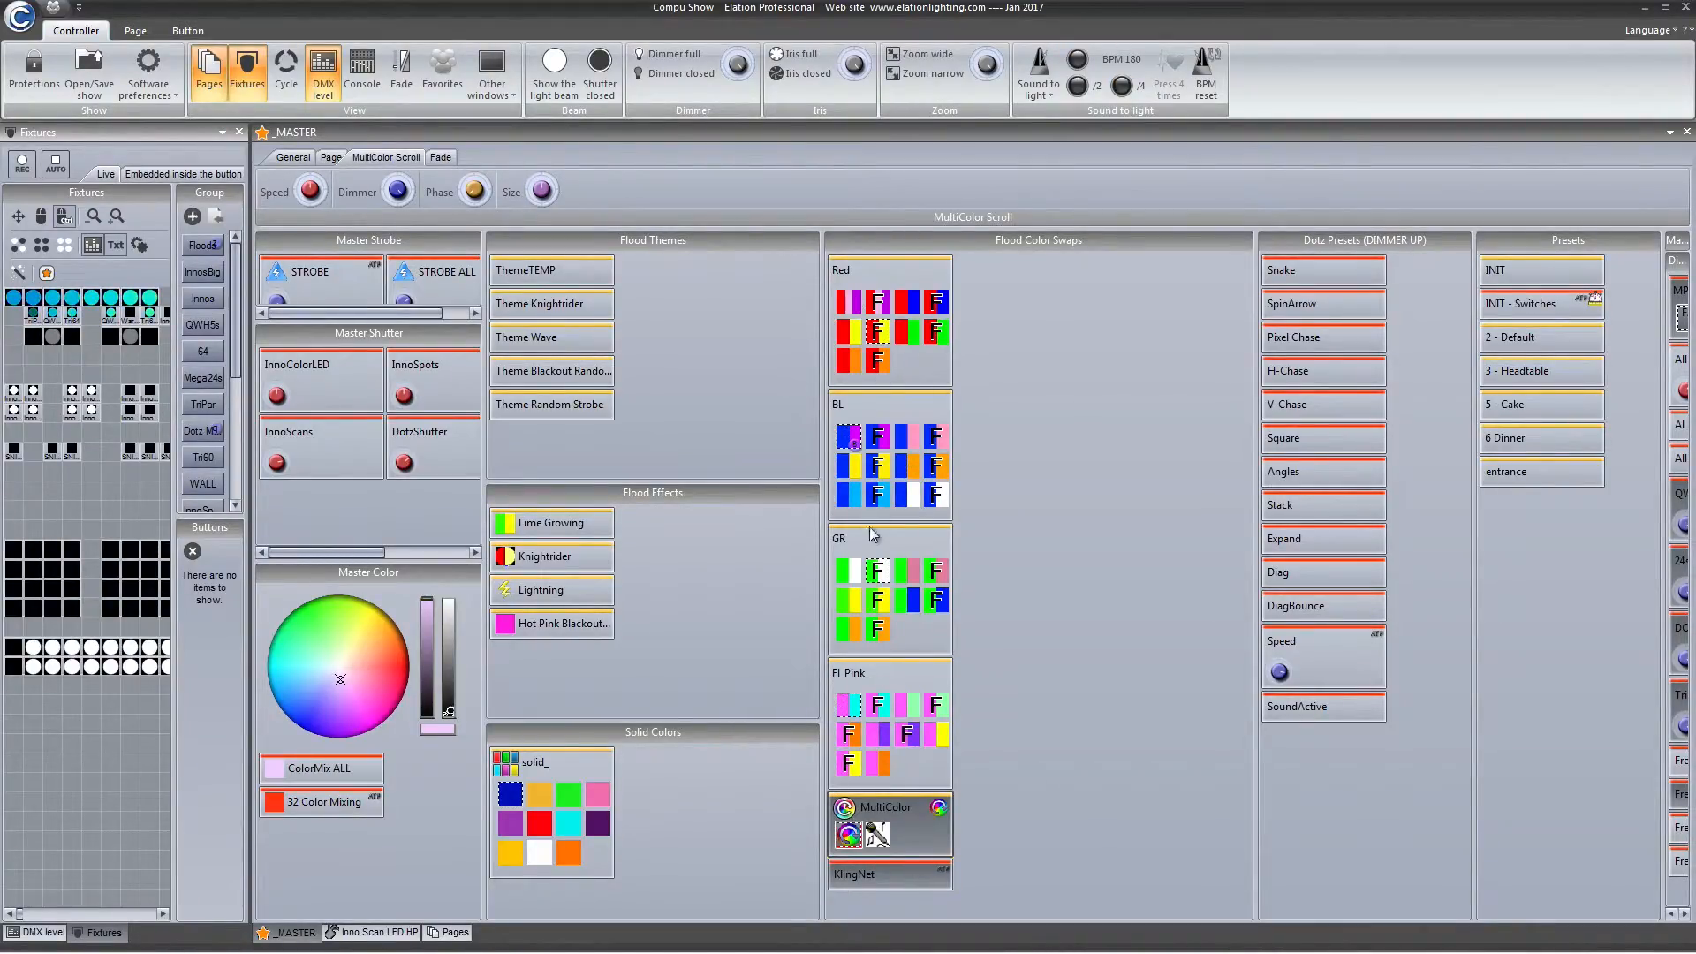
click(932, 877)
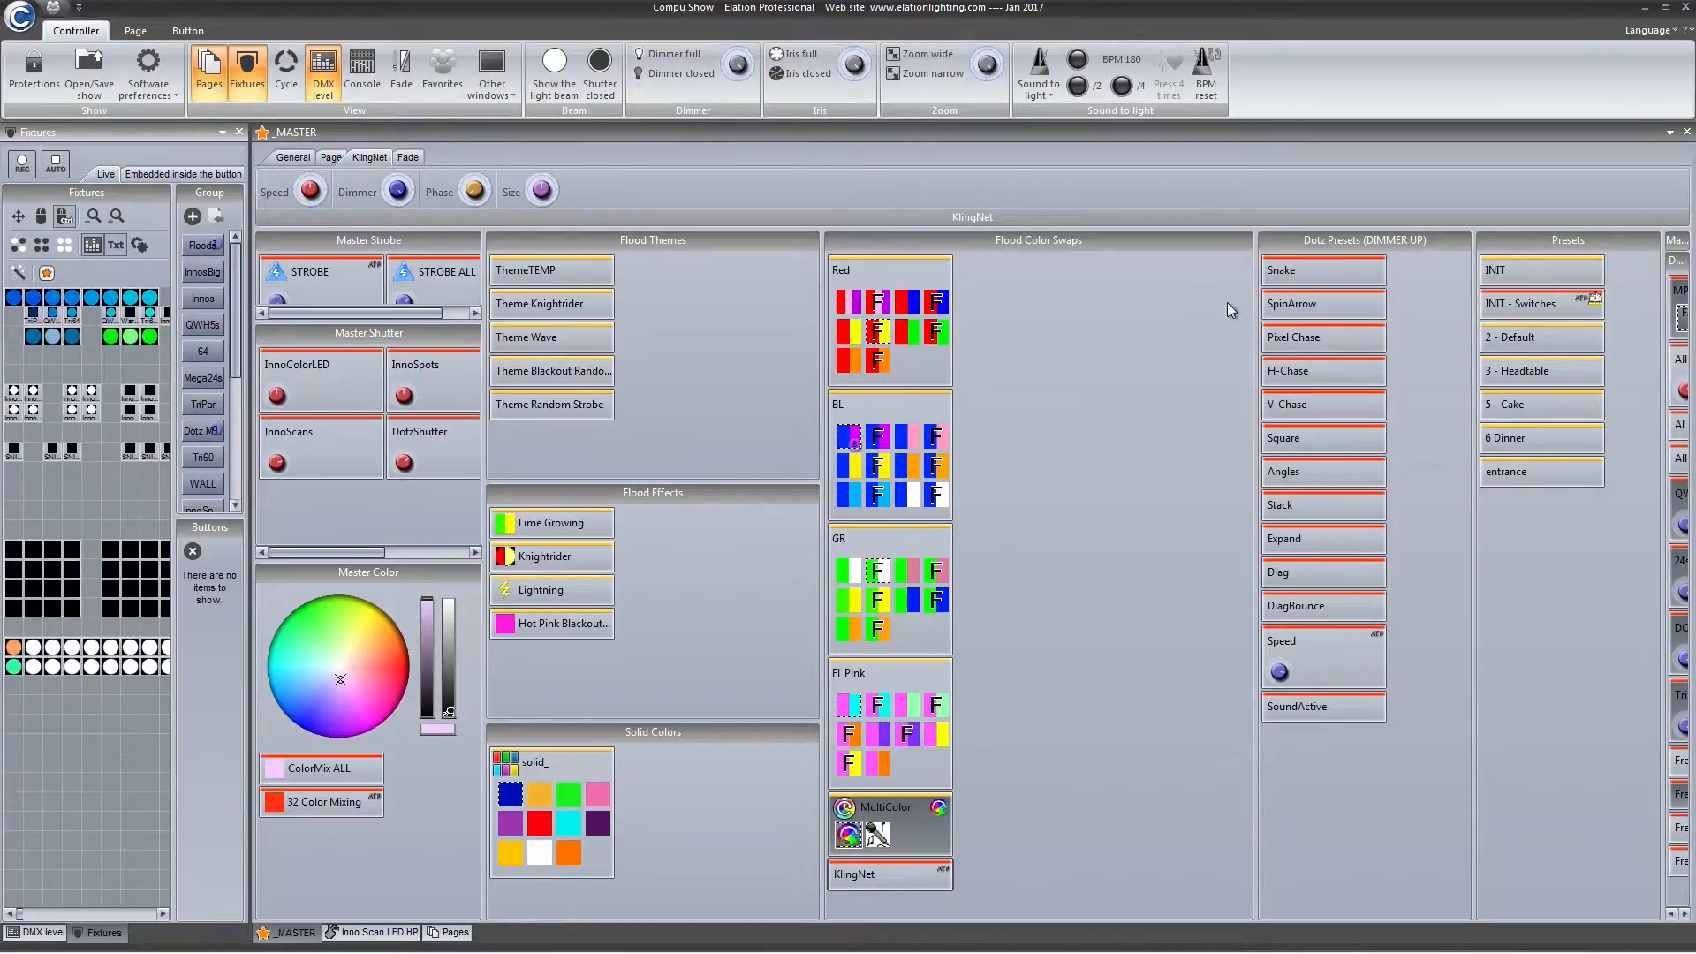
Step: Try the Dotz presets Snake, SpinArrow, Expand, Pixel Chase and V-Chase along with the Speed switch, and release V-Chase
click(1343, 273)
click(1302, 307)
click(1347, 544)
click(1323, 336)
click(1278, 404)
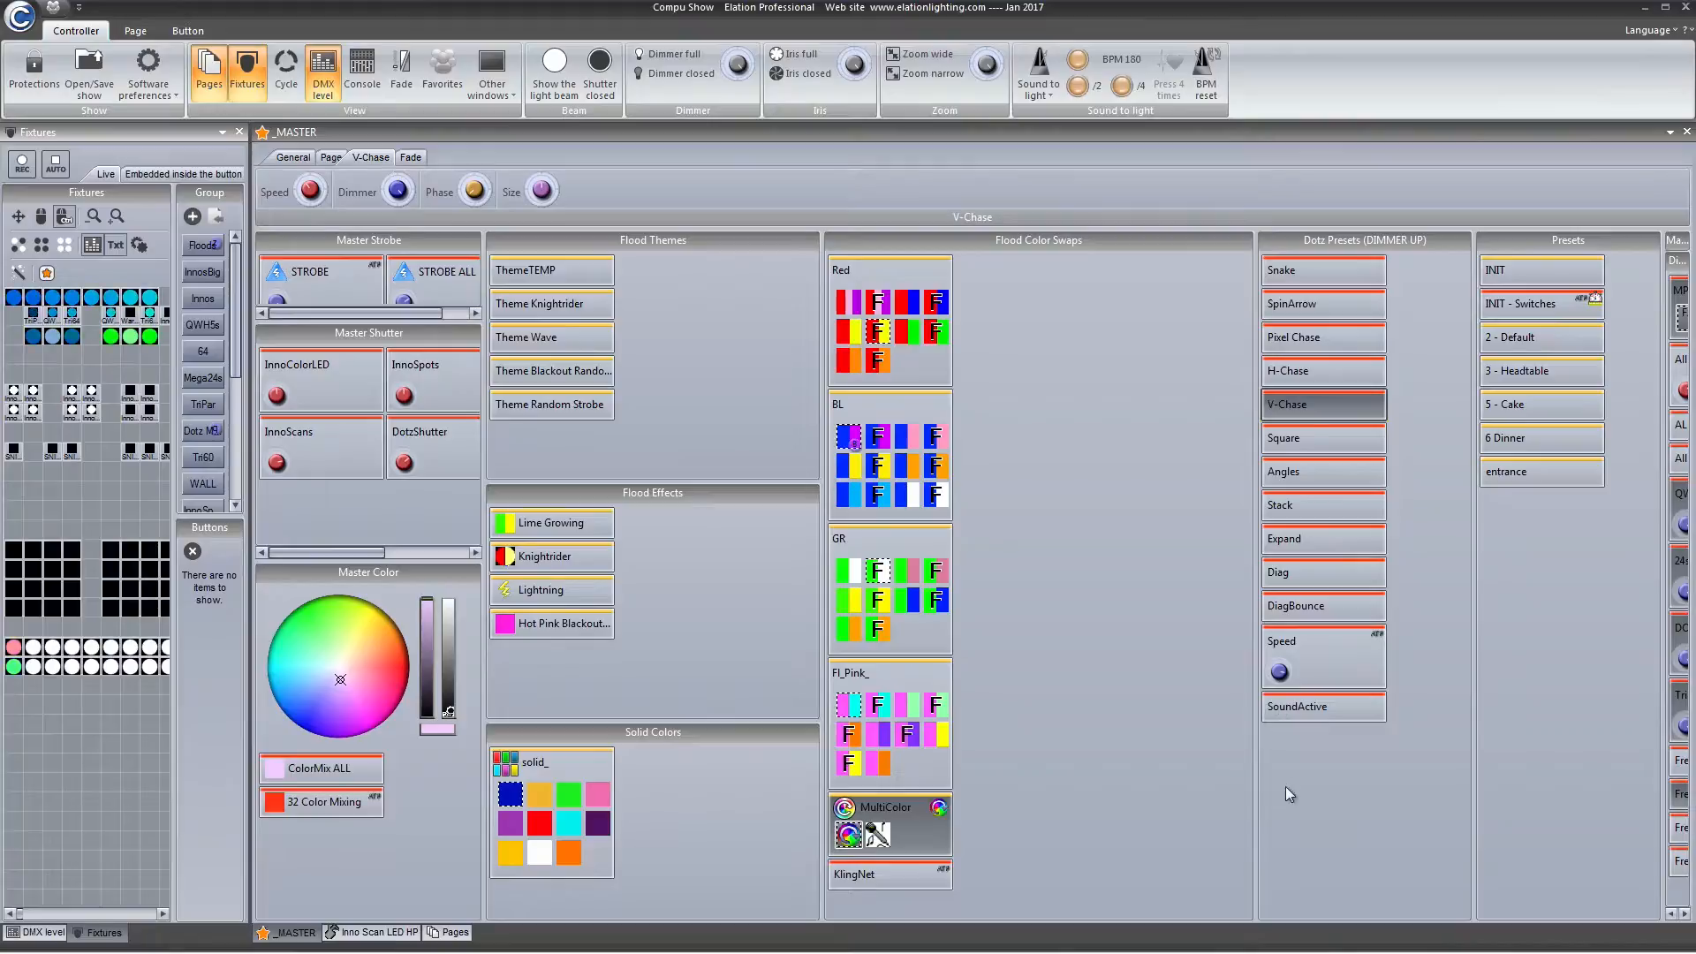
click(1333, 666)
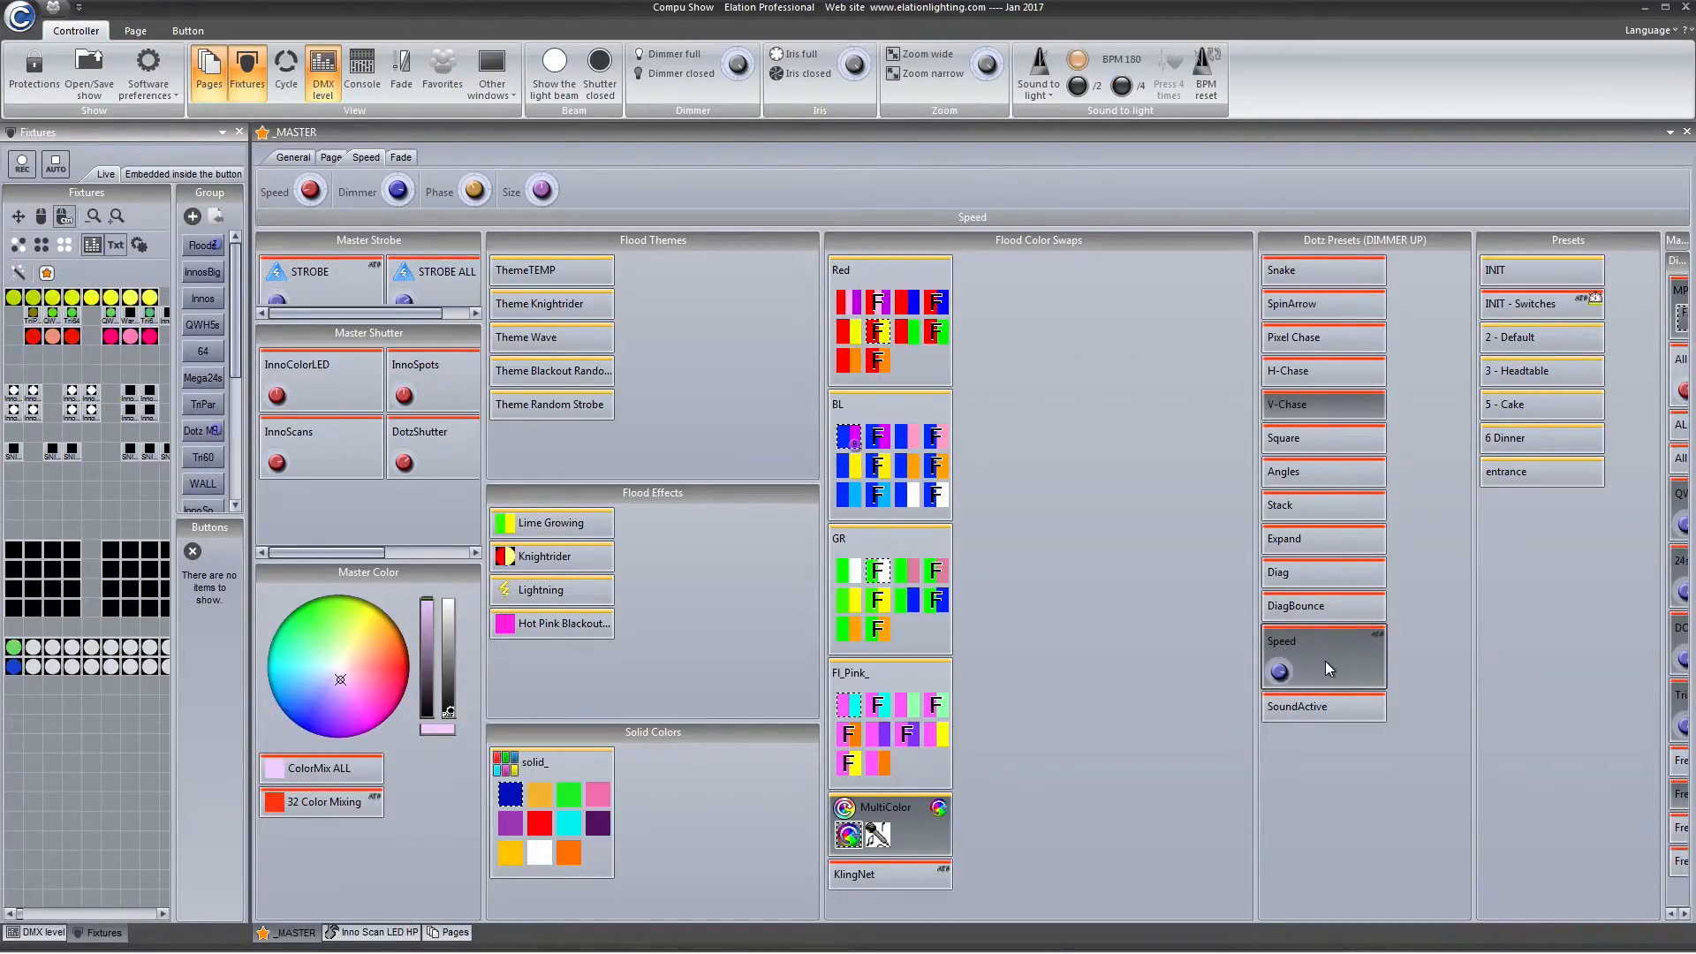
click(1270, 399)
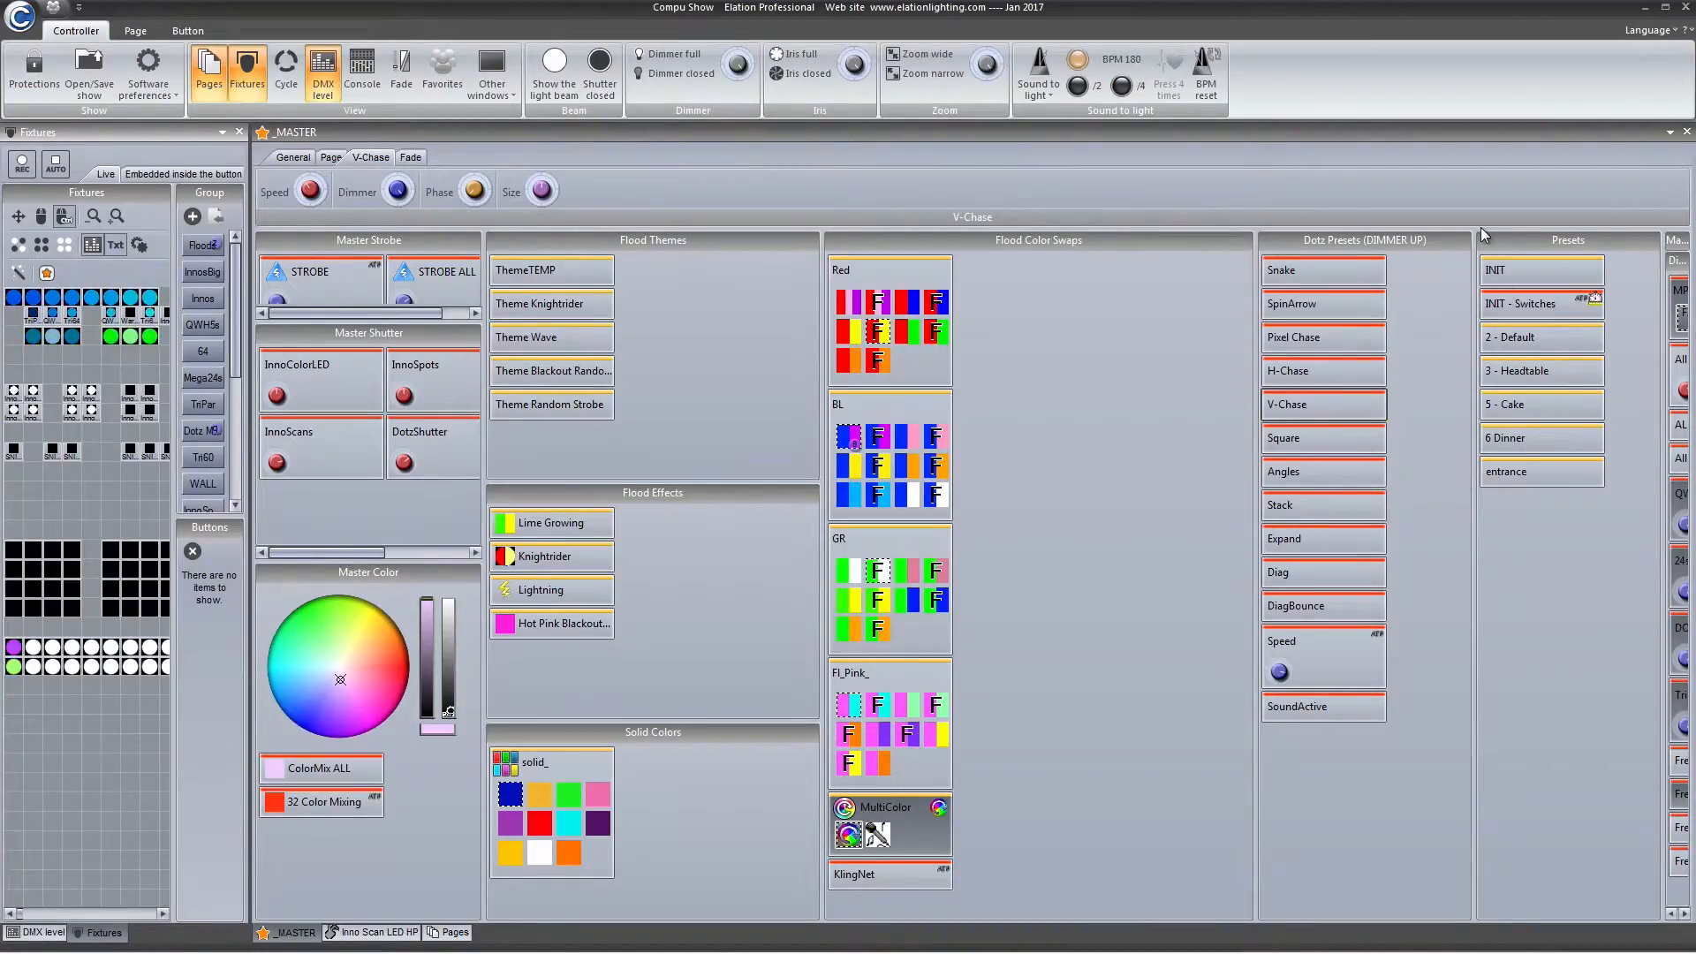
Step: Activate the INIT preset and the INIT - Switches reset, and trigger INIT once more
click(1551, 277)
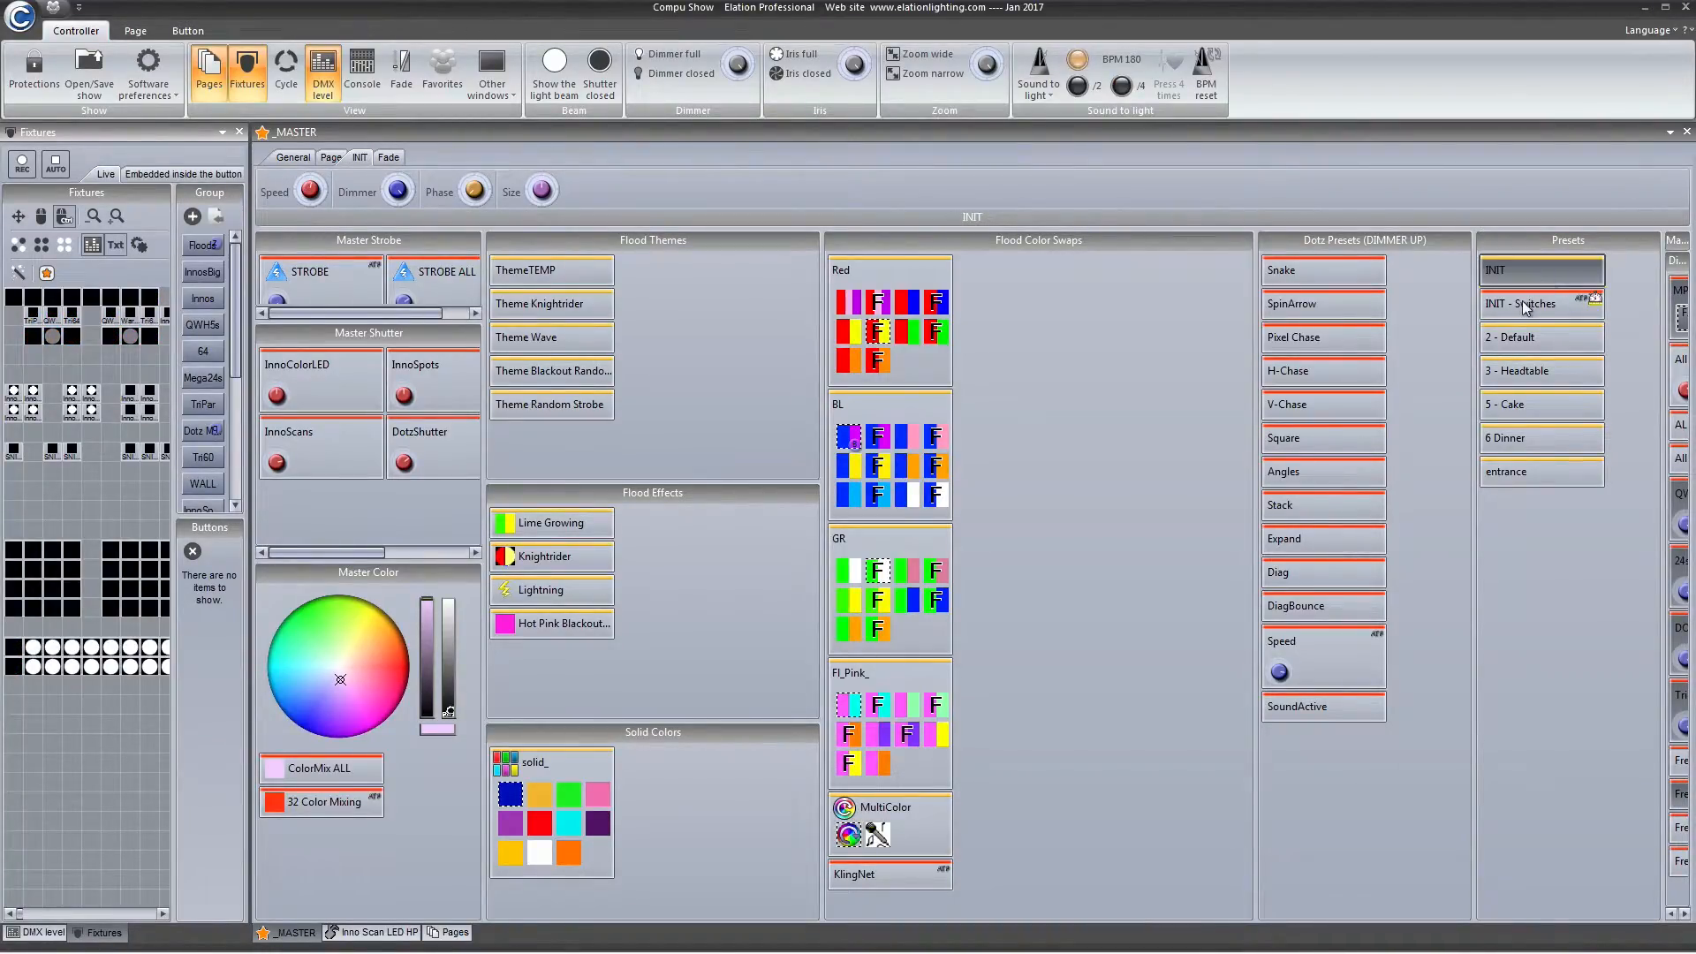
click(1525, 307)
click(1535, 275)
Step: Start the blue/orange flood swap and V-Chase, and reset them with INIT and INIT - Switches
click(910, 466)
click(1322, 403)
click(1526, 270)
click(1516, 311)
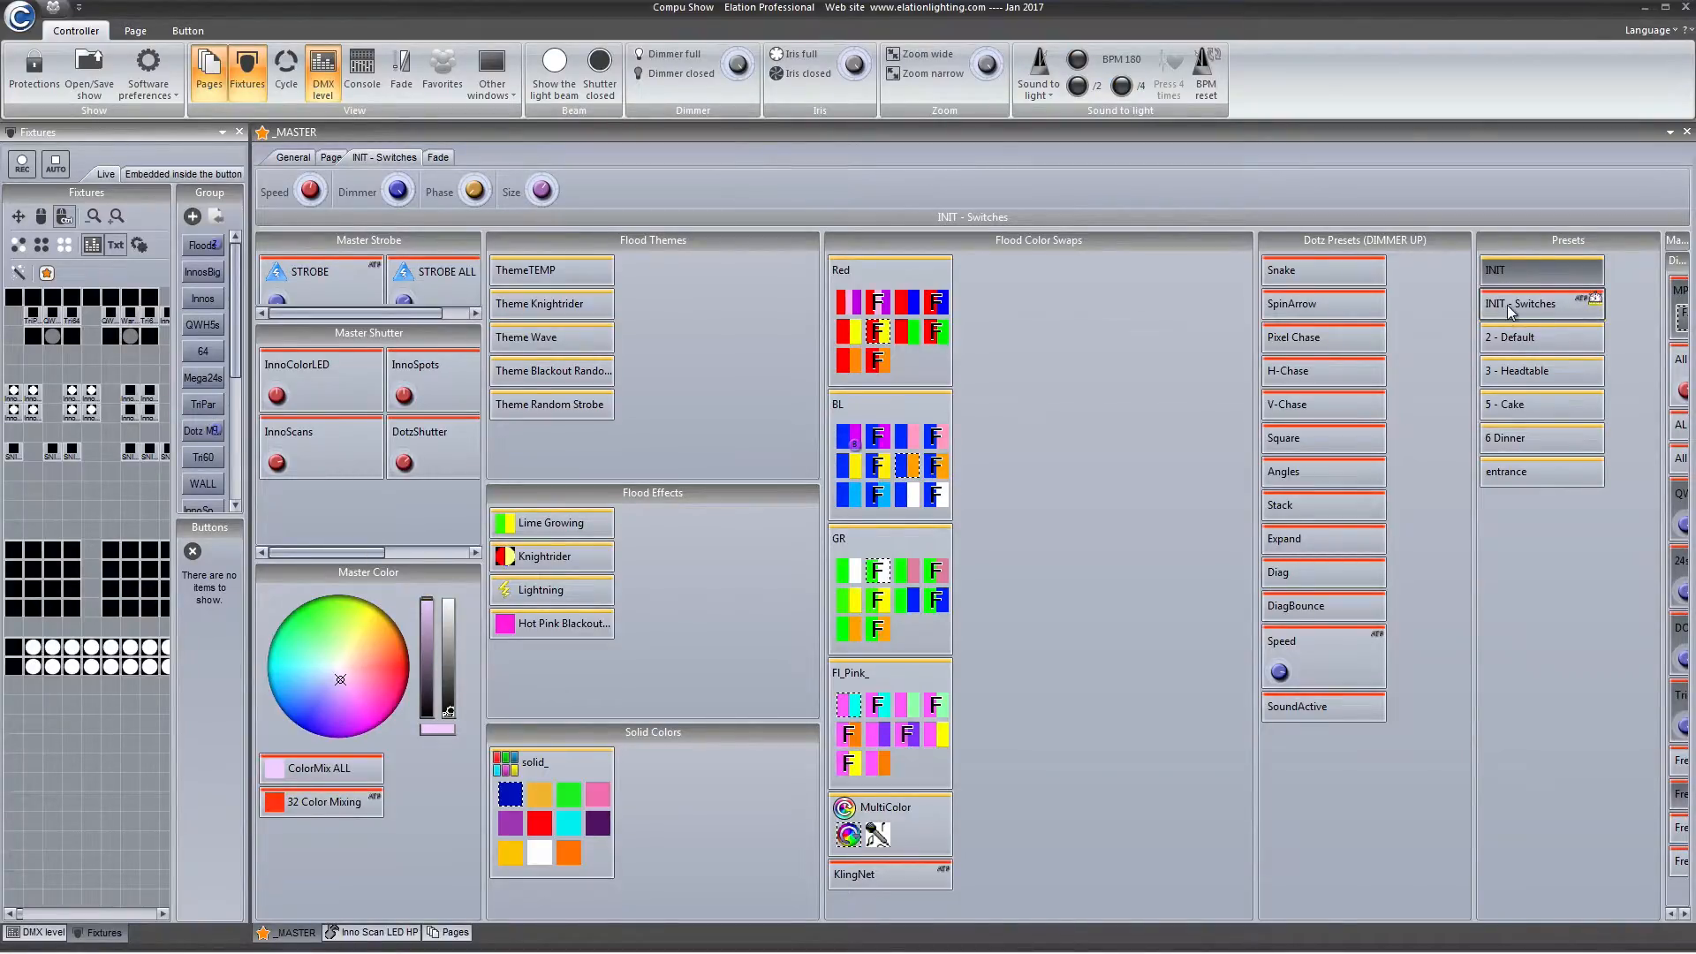
Step: Review the priority and limited time options in the switch settings of the INIT - Switches button
right_click(1508, 312)
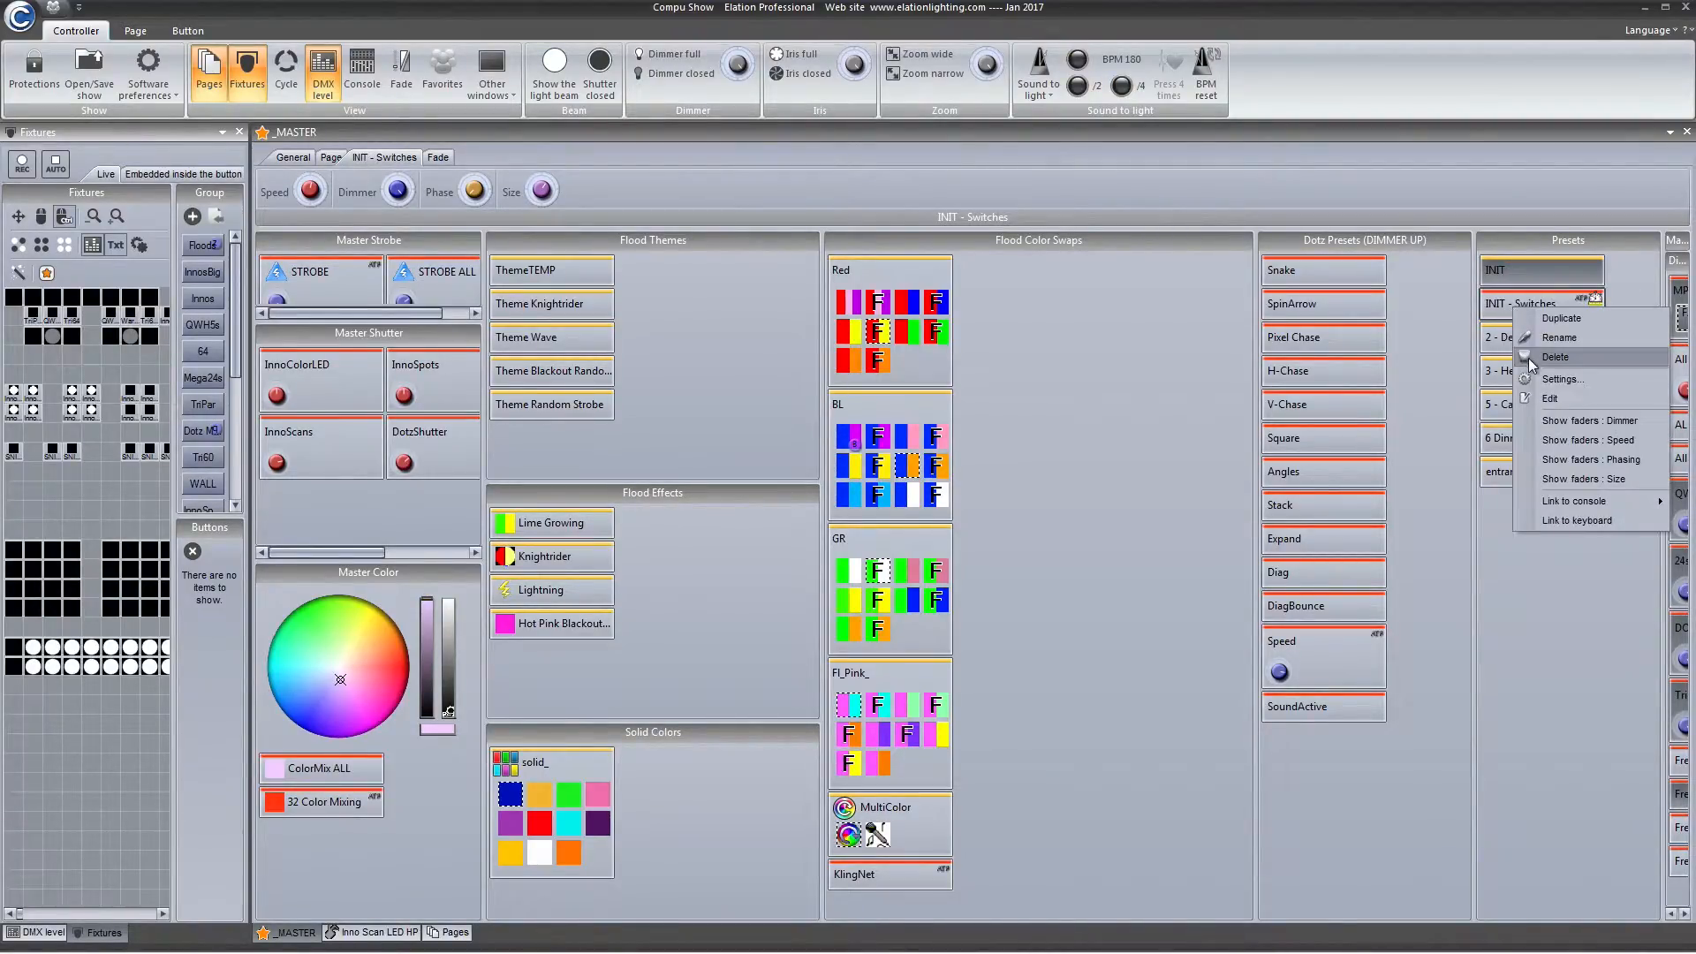
click(1559, 378)
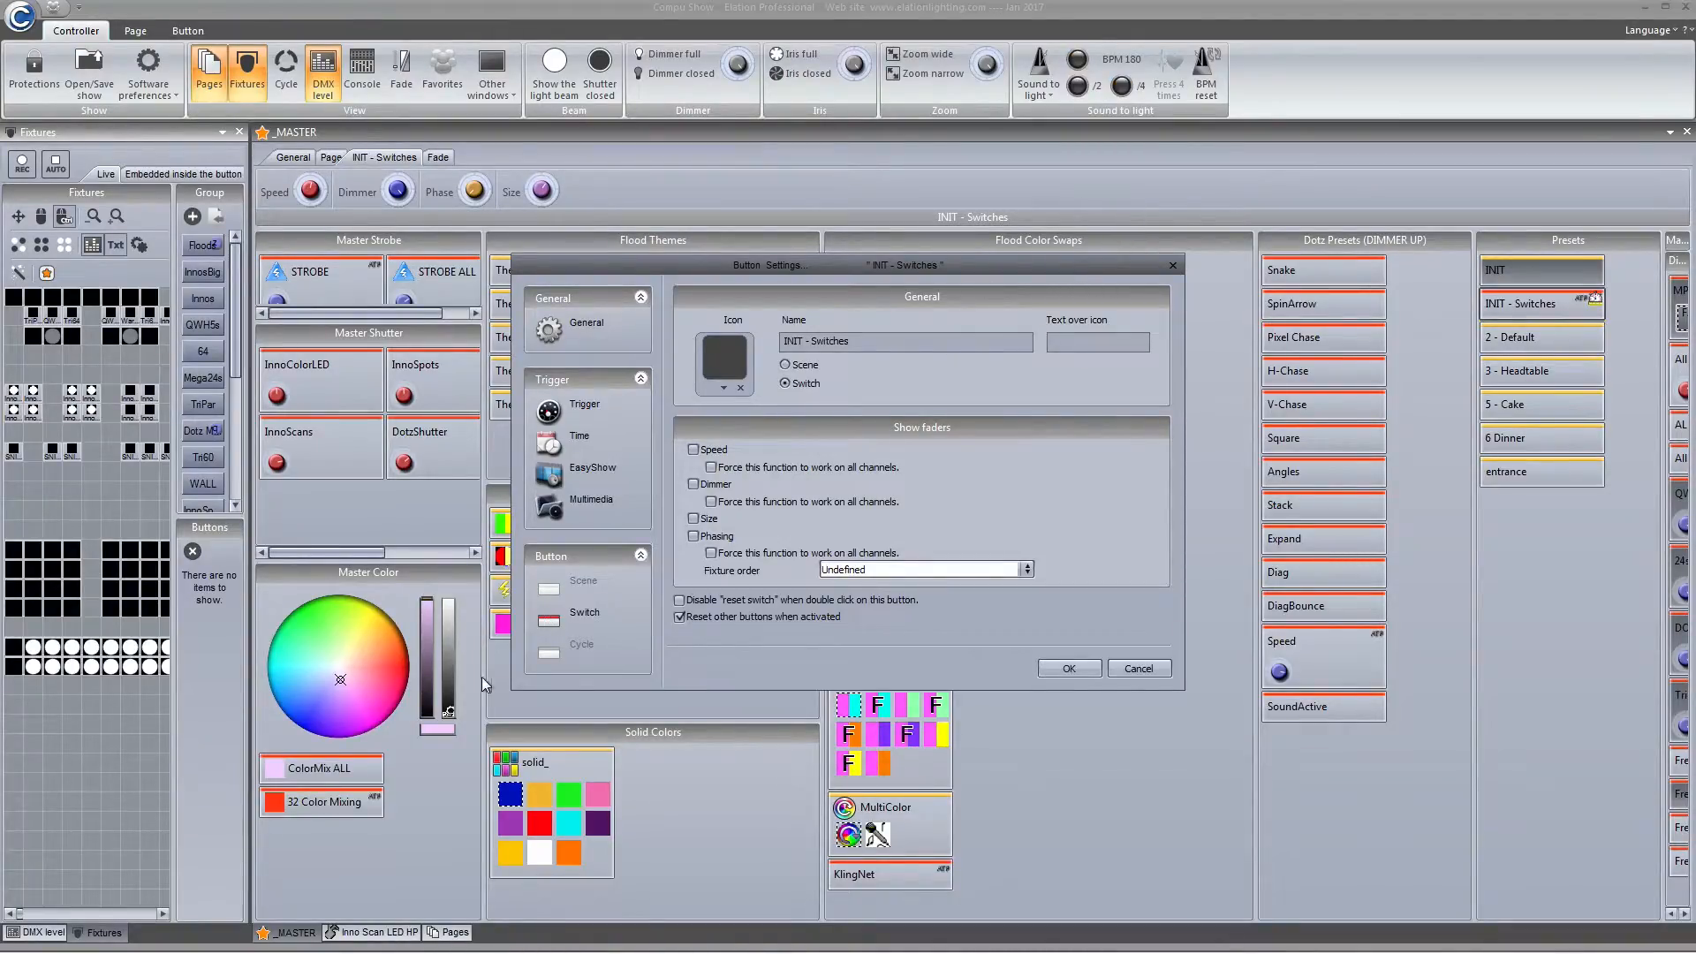
click(585, 618)
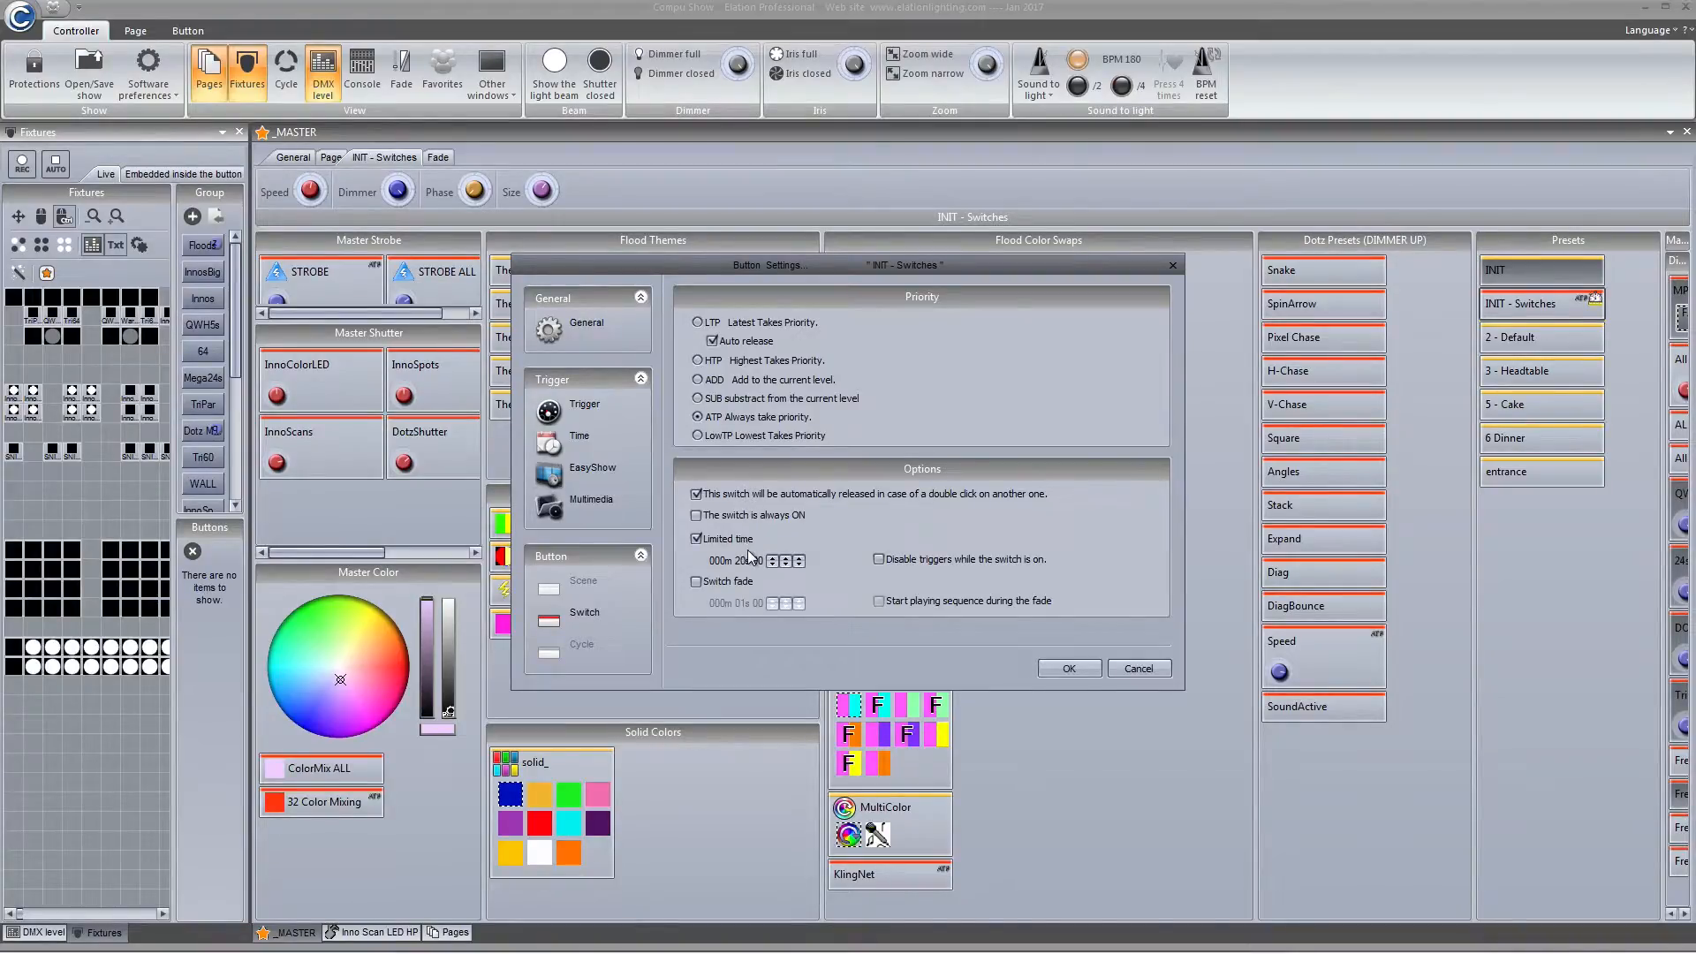
click(1079, 668)
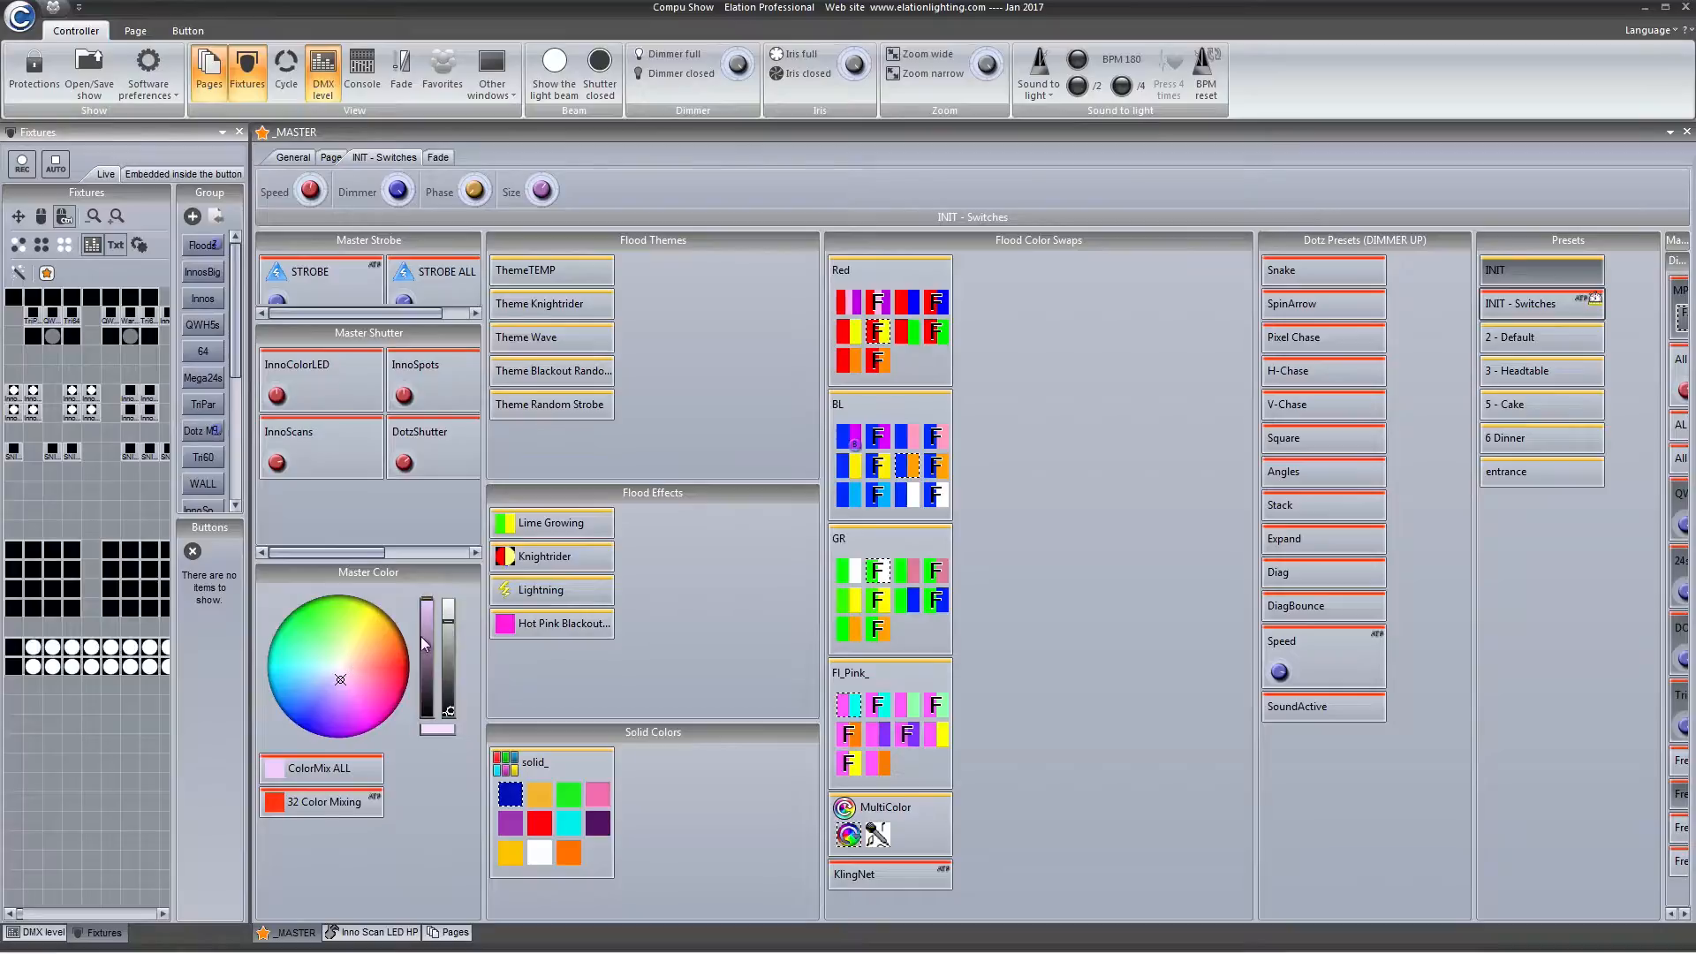
Step: Vary the ColorMix ALL color on the Master Color wheel through turquoise and yellow, and toggle the 32 Color Mixing switch
click(389, 633)
drag(393, 640, 289, 657)
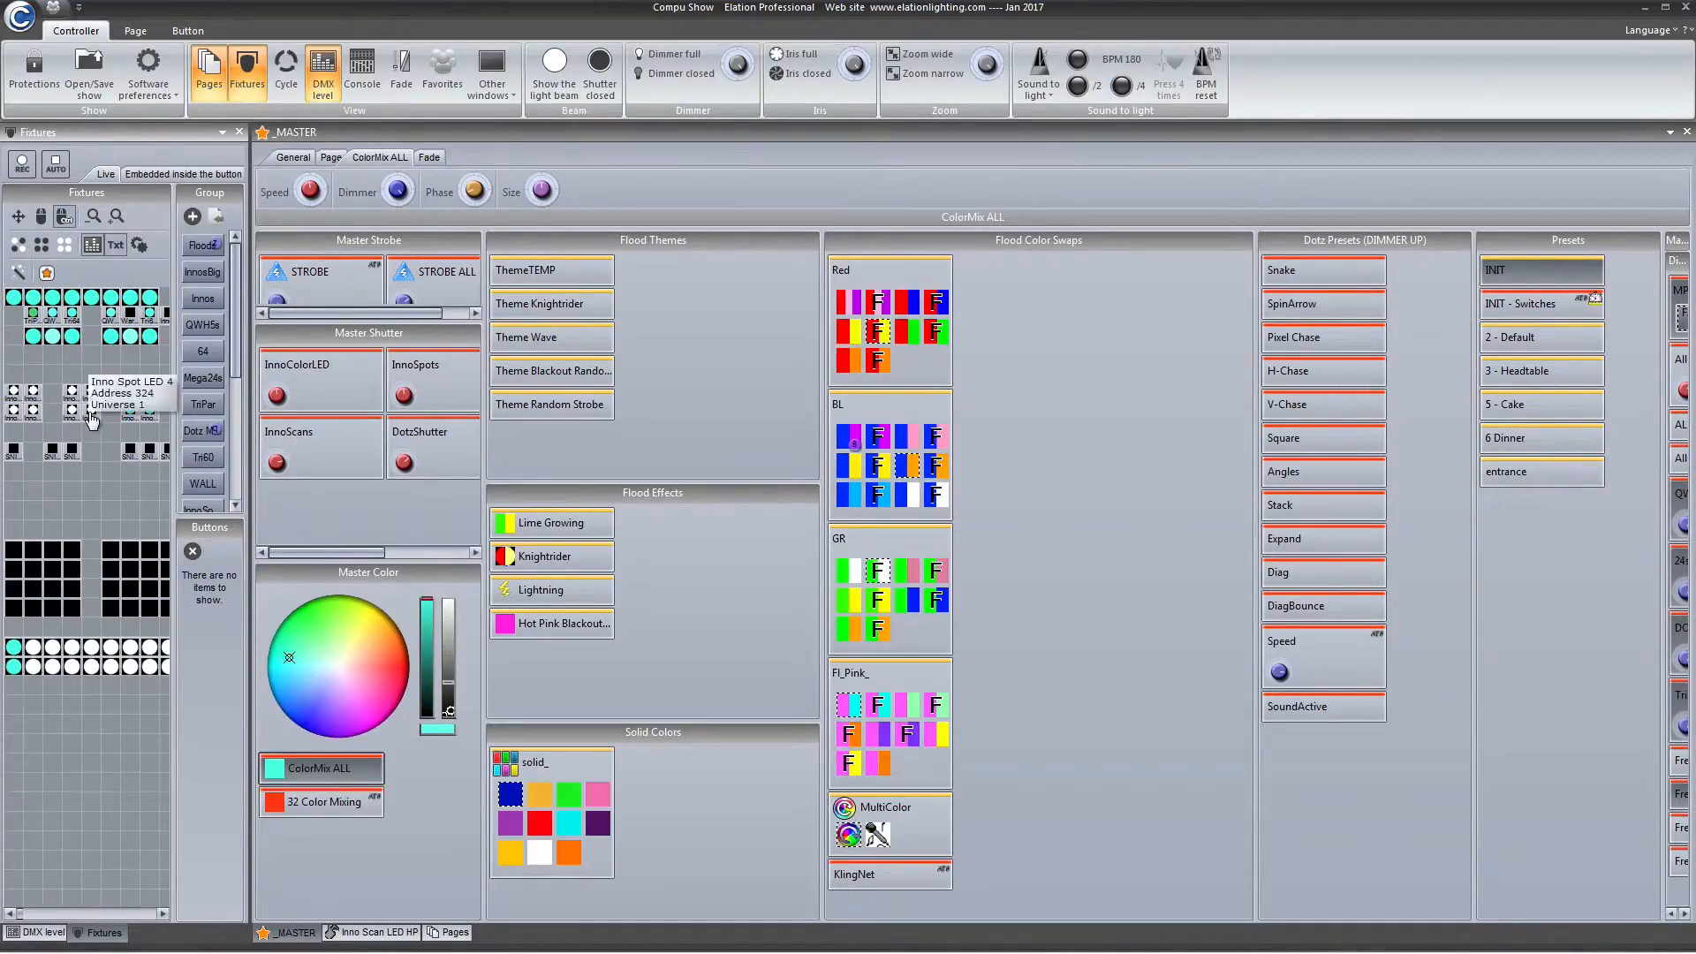
drag(309, 657, 354, 639)
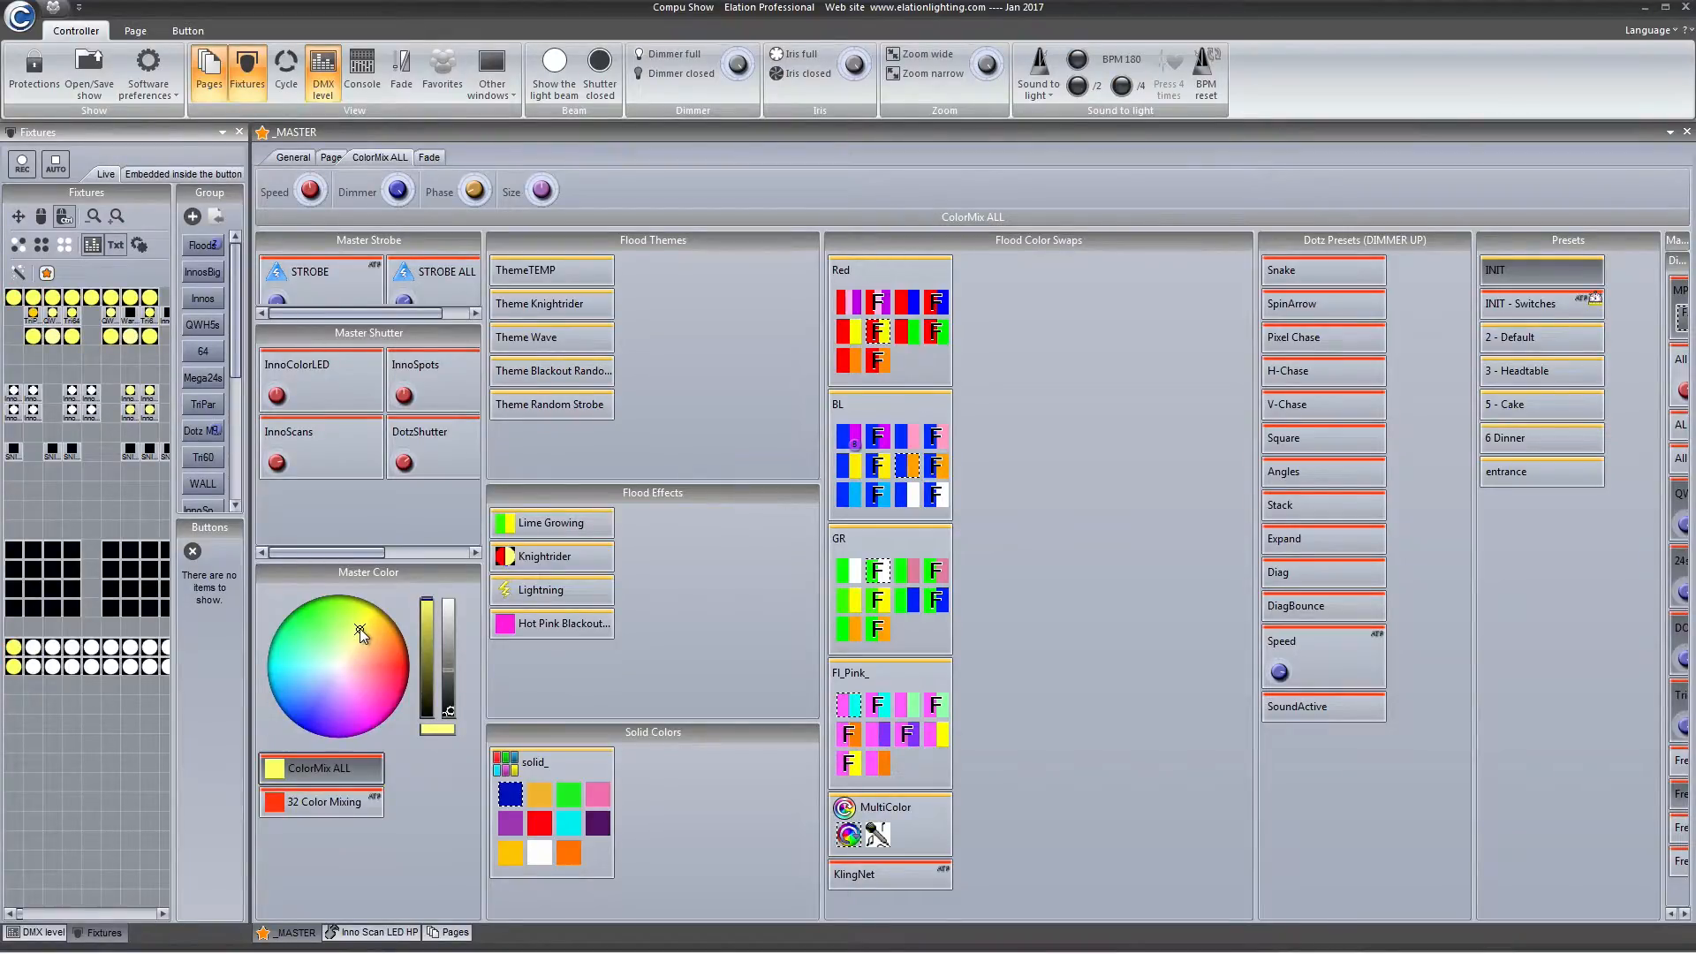
drag(359, 628, 366, 662)
click(314, 802)
click(355, 802)
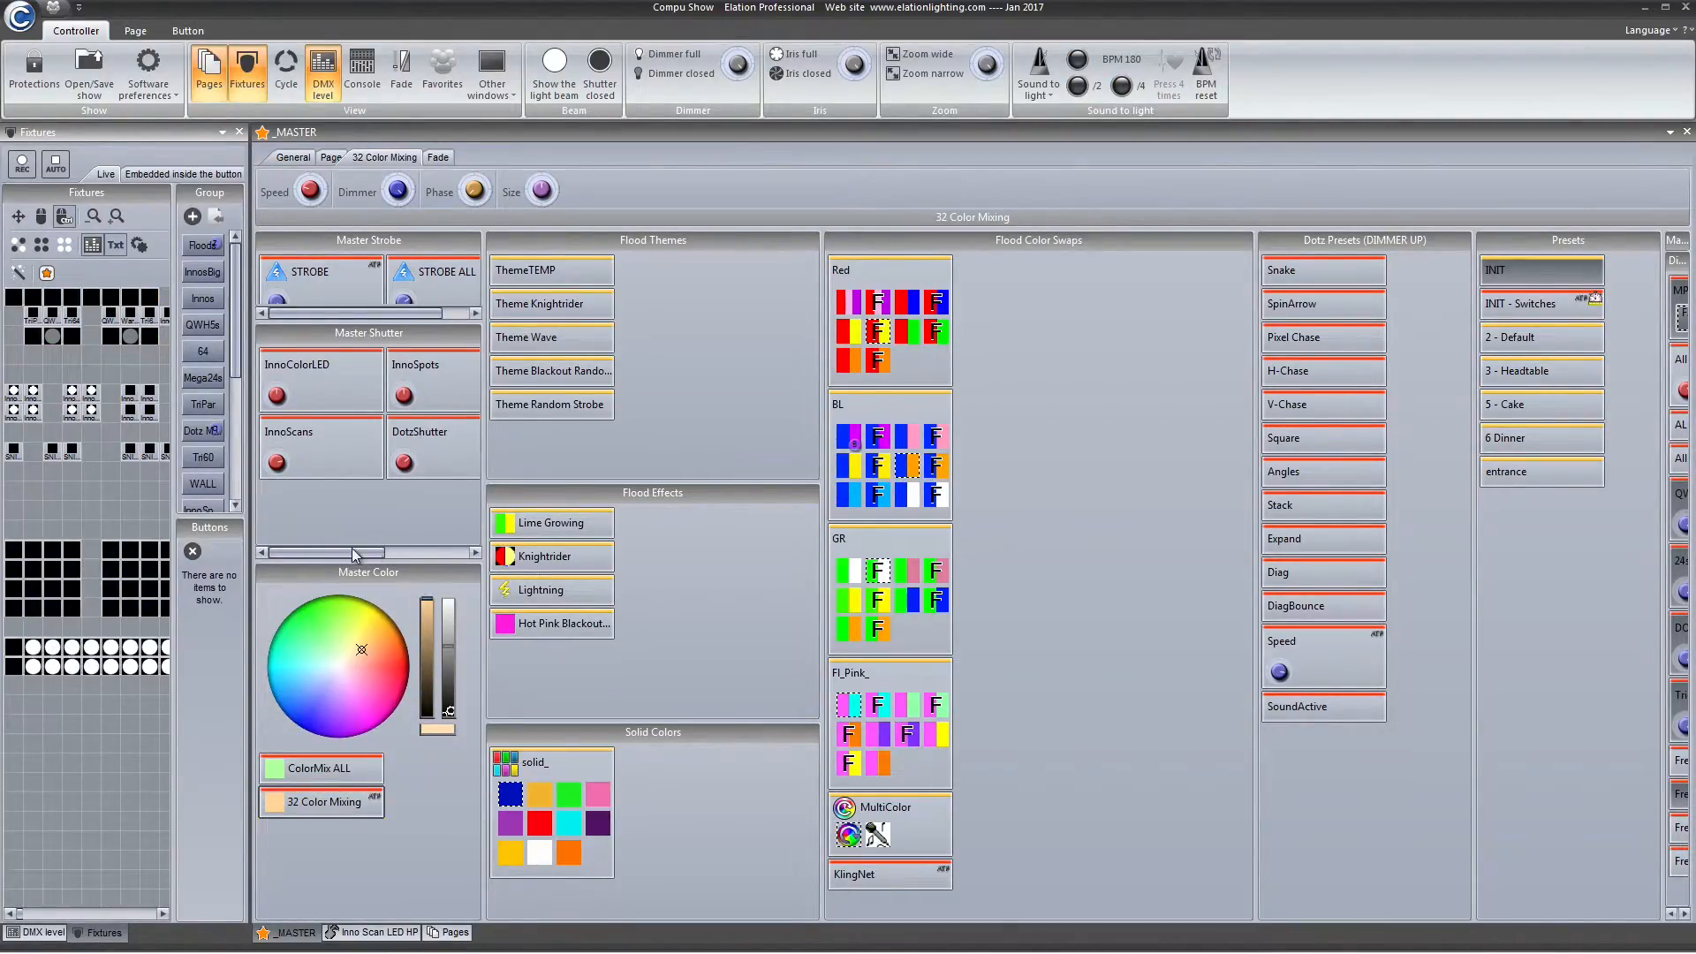
Step: Toggle the InnoScans and InnoColorLED switches on and off in the Master Shutter area
click(341, 443)
click(329, 381)
click(319, 469)
click(281, 374)
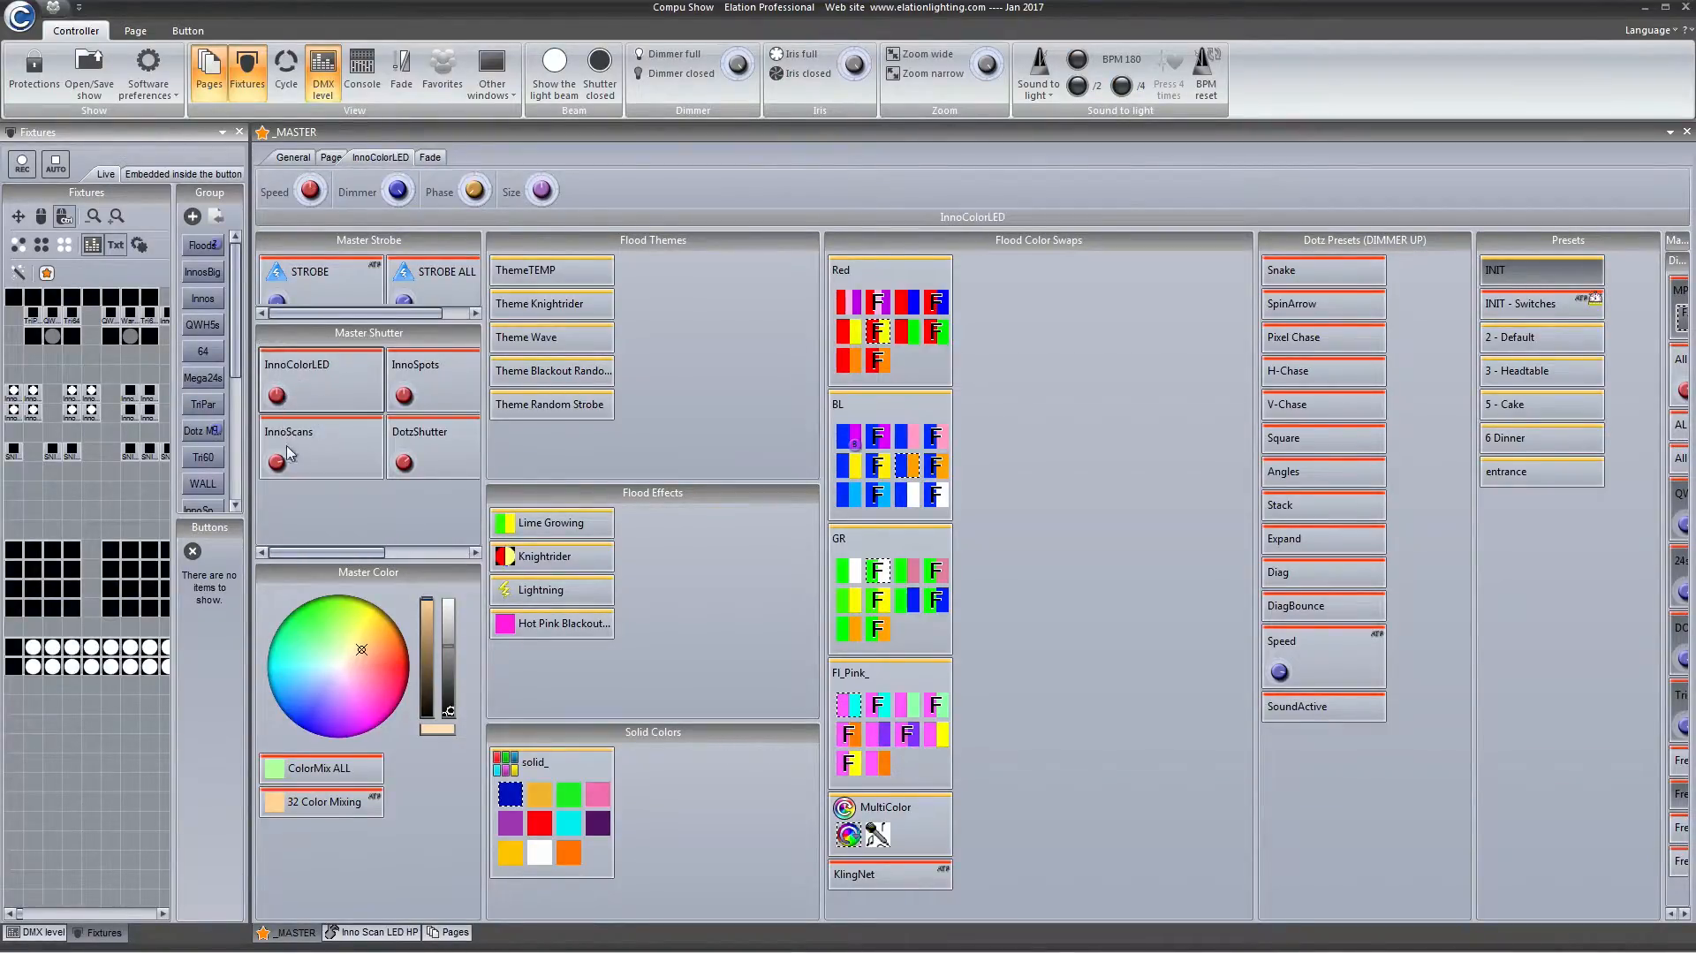
Step: Widen the Dimmers area by moving the divider between it and the Presets area
drag(353, 310, 404, 311)
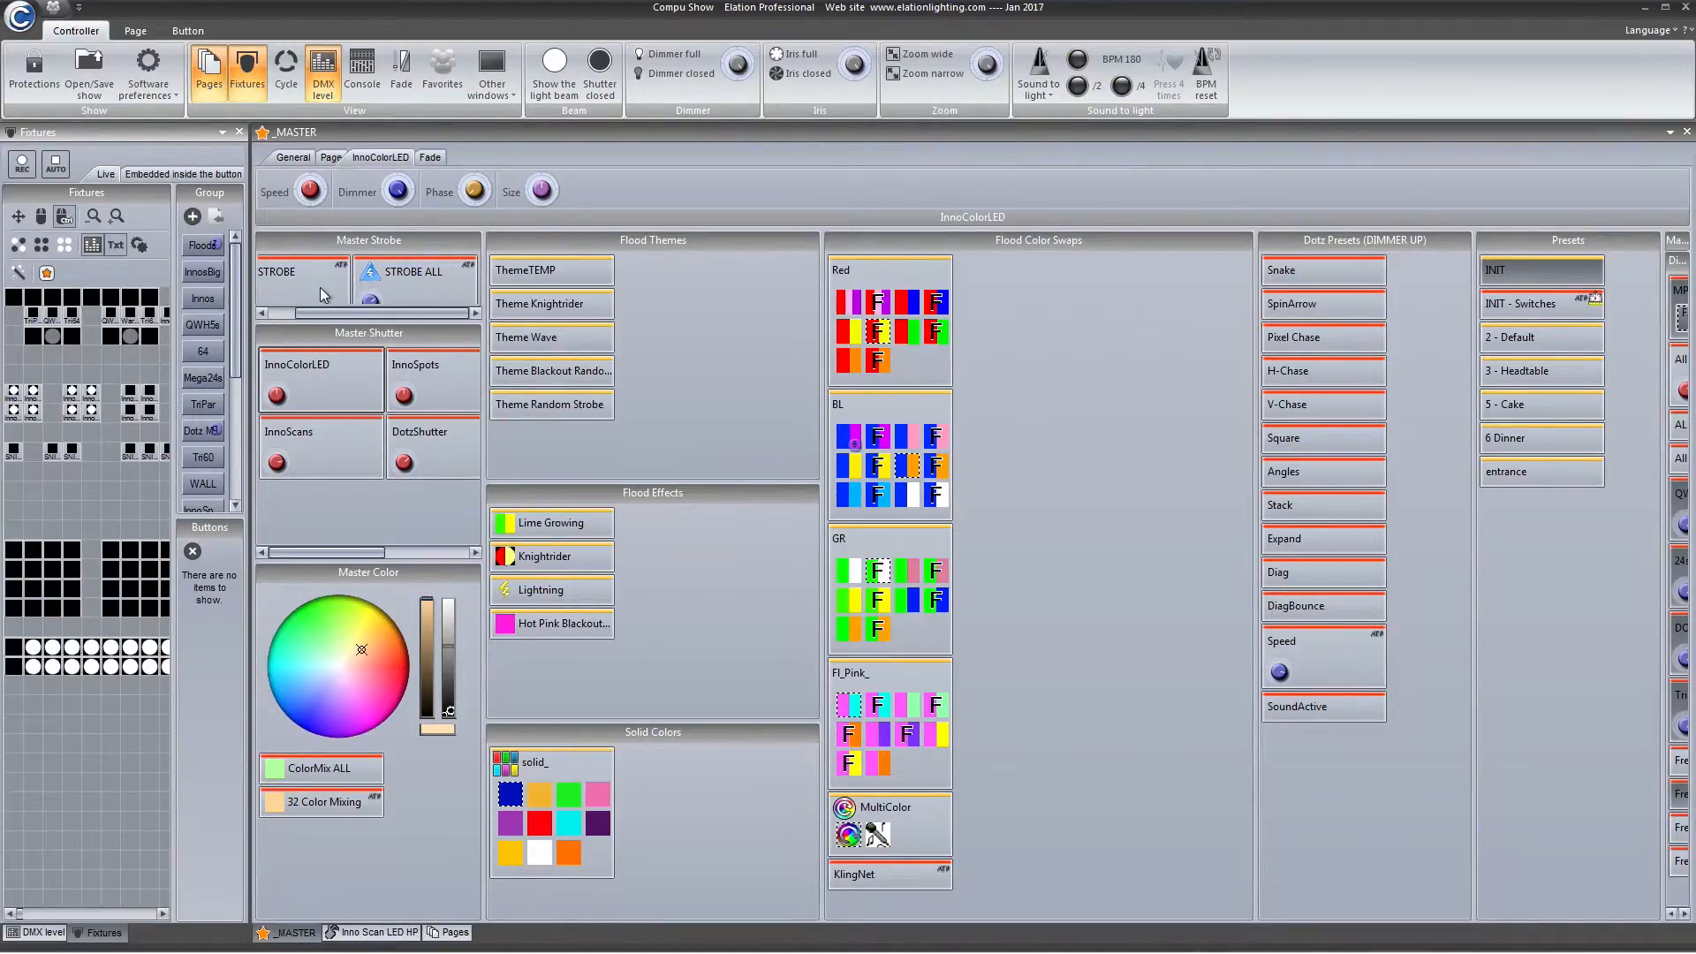
drag(316, 311, 472, 290)
mouse_move(1015, 952)
drag(1635, 318, 1410, 326)
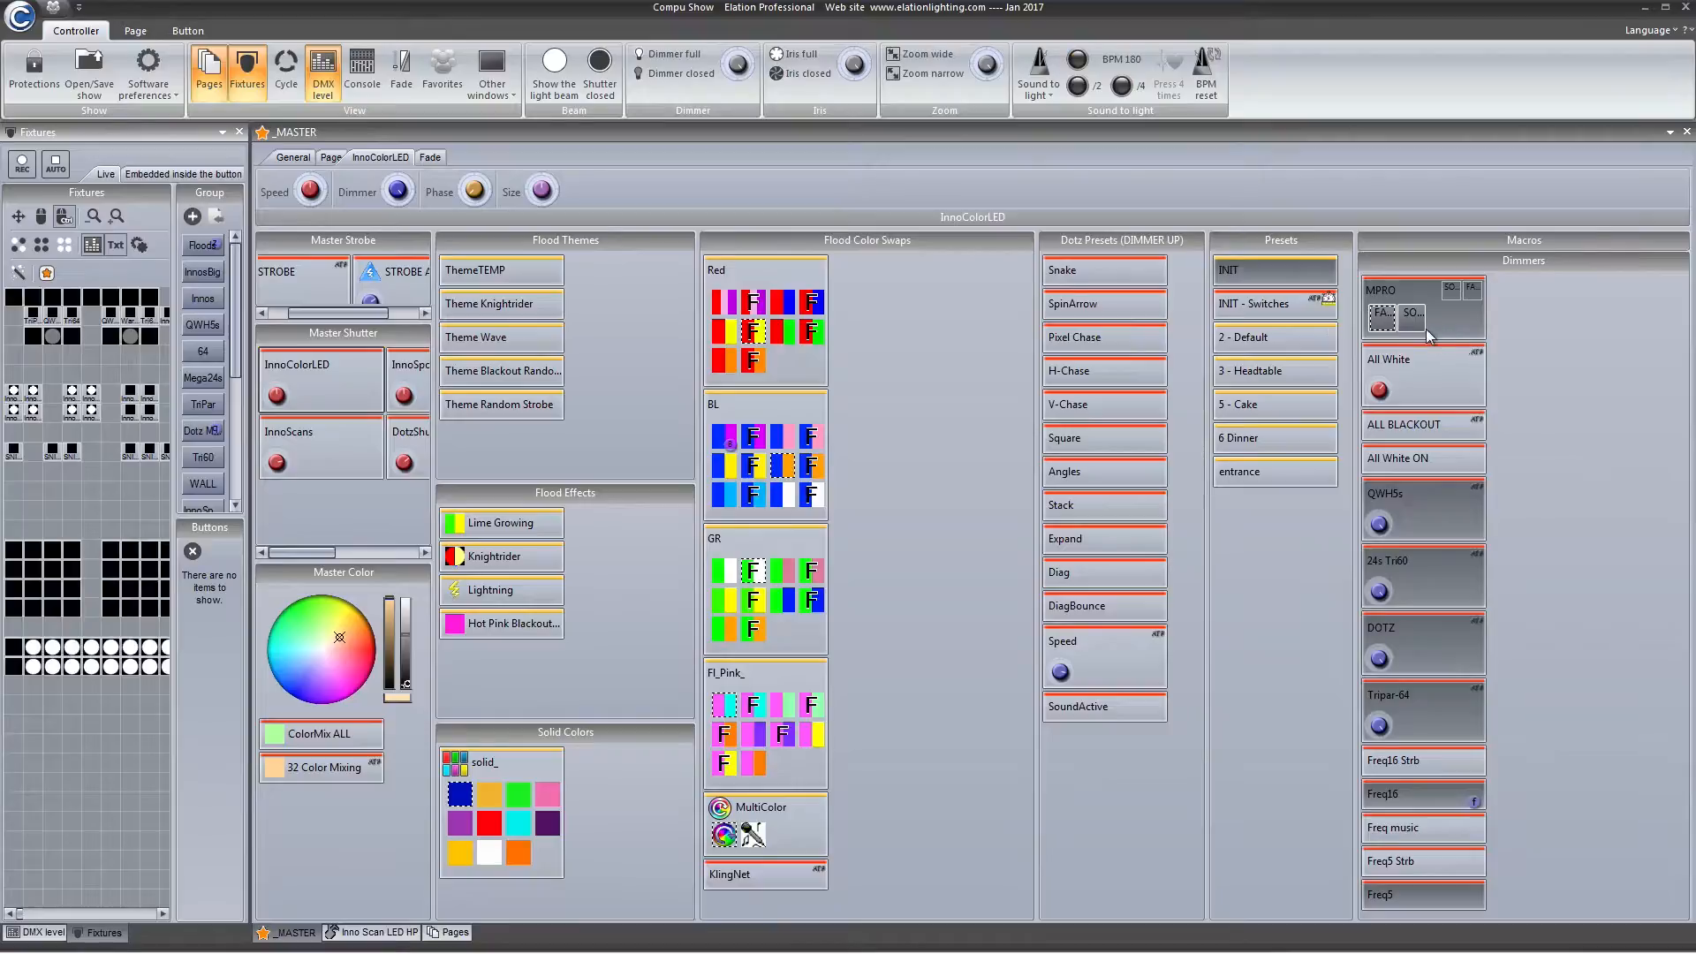
Step: Toggle the MPRO fade and MPRO solid switches in the Dimmers area repeatedly
click(1413, 315)
click(1382, 318)
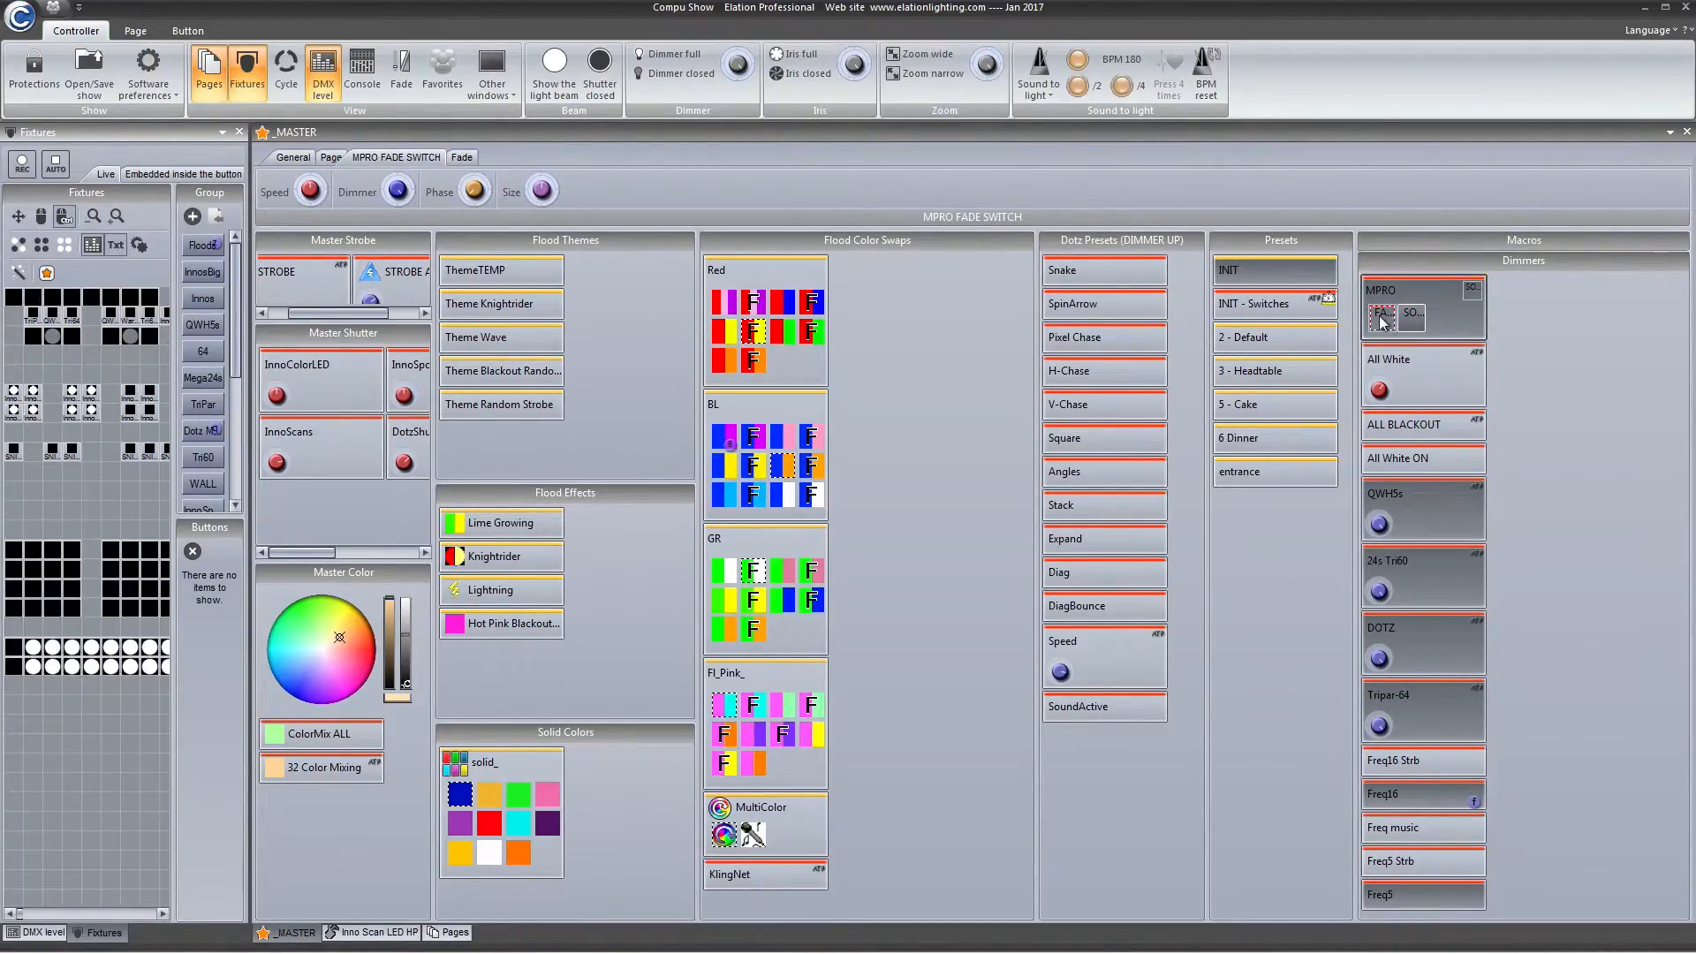
click(1416, 322)
click(1395, 322)
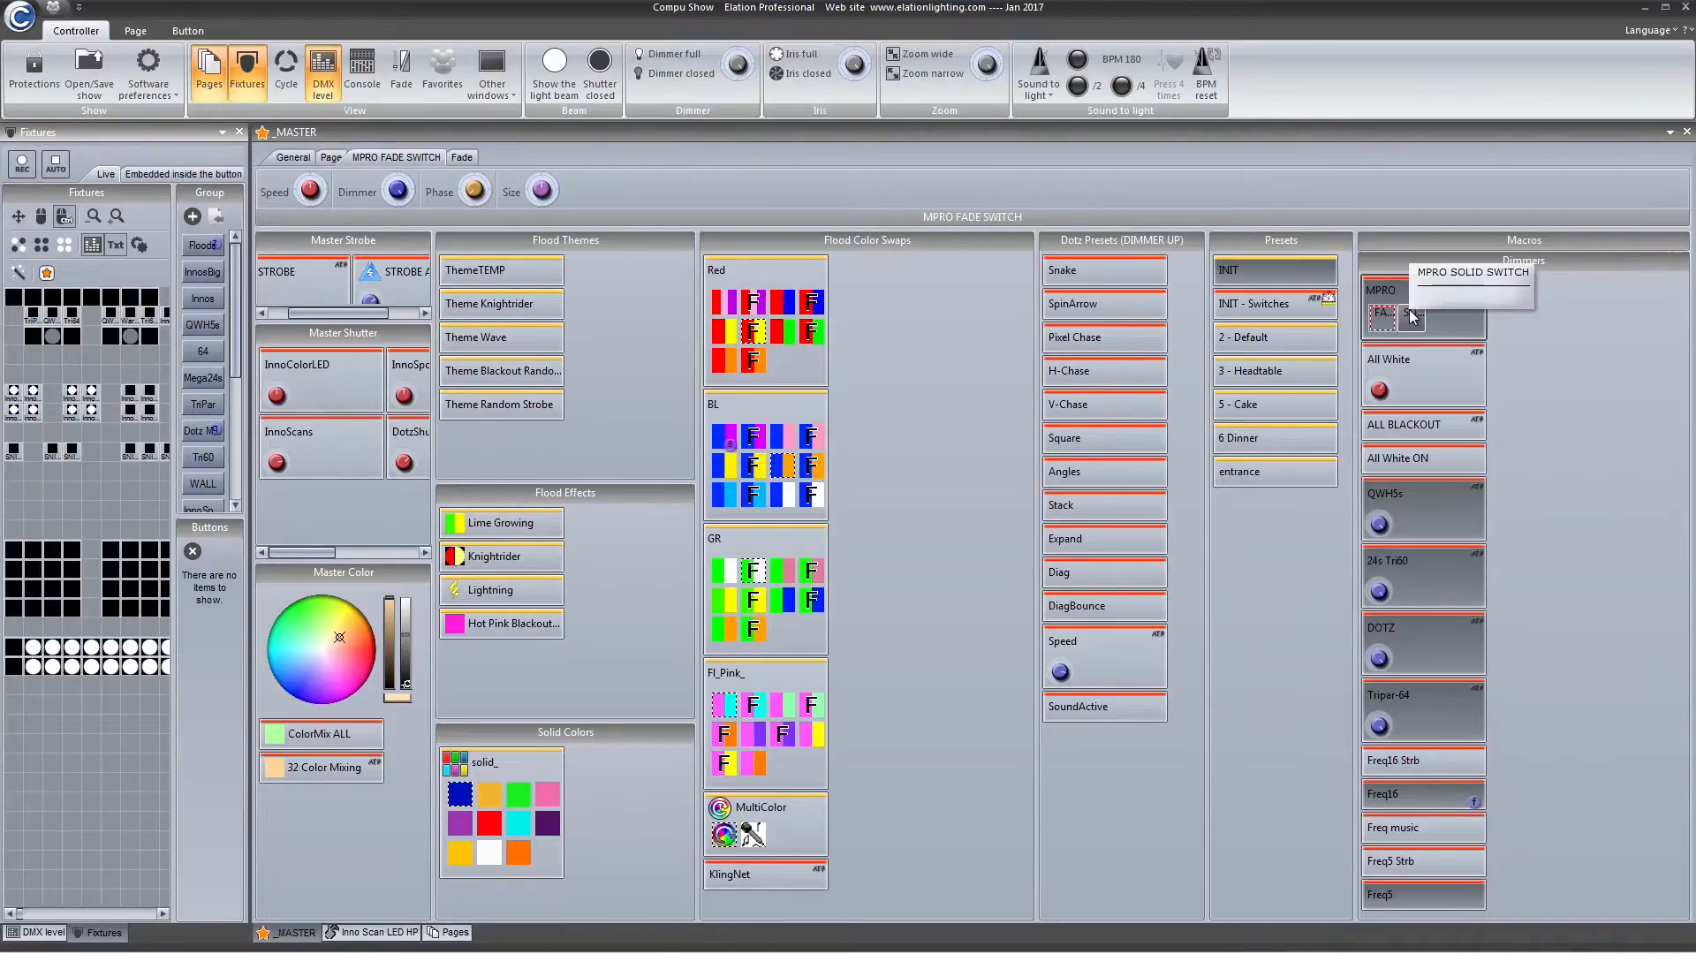
click(1410, 317)
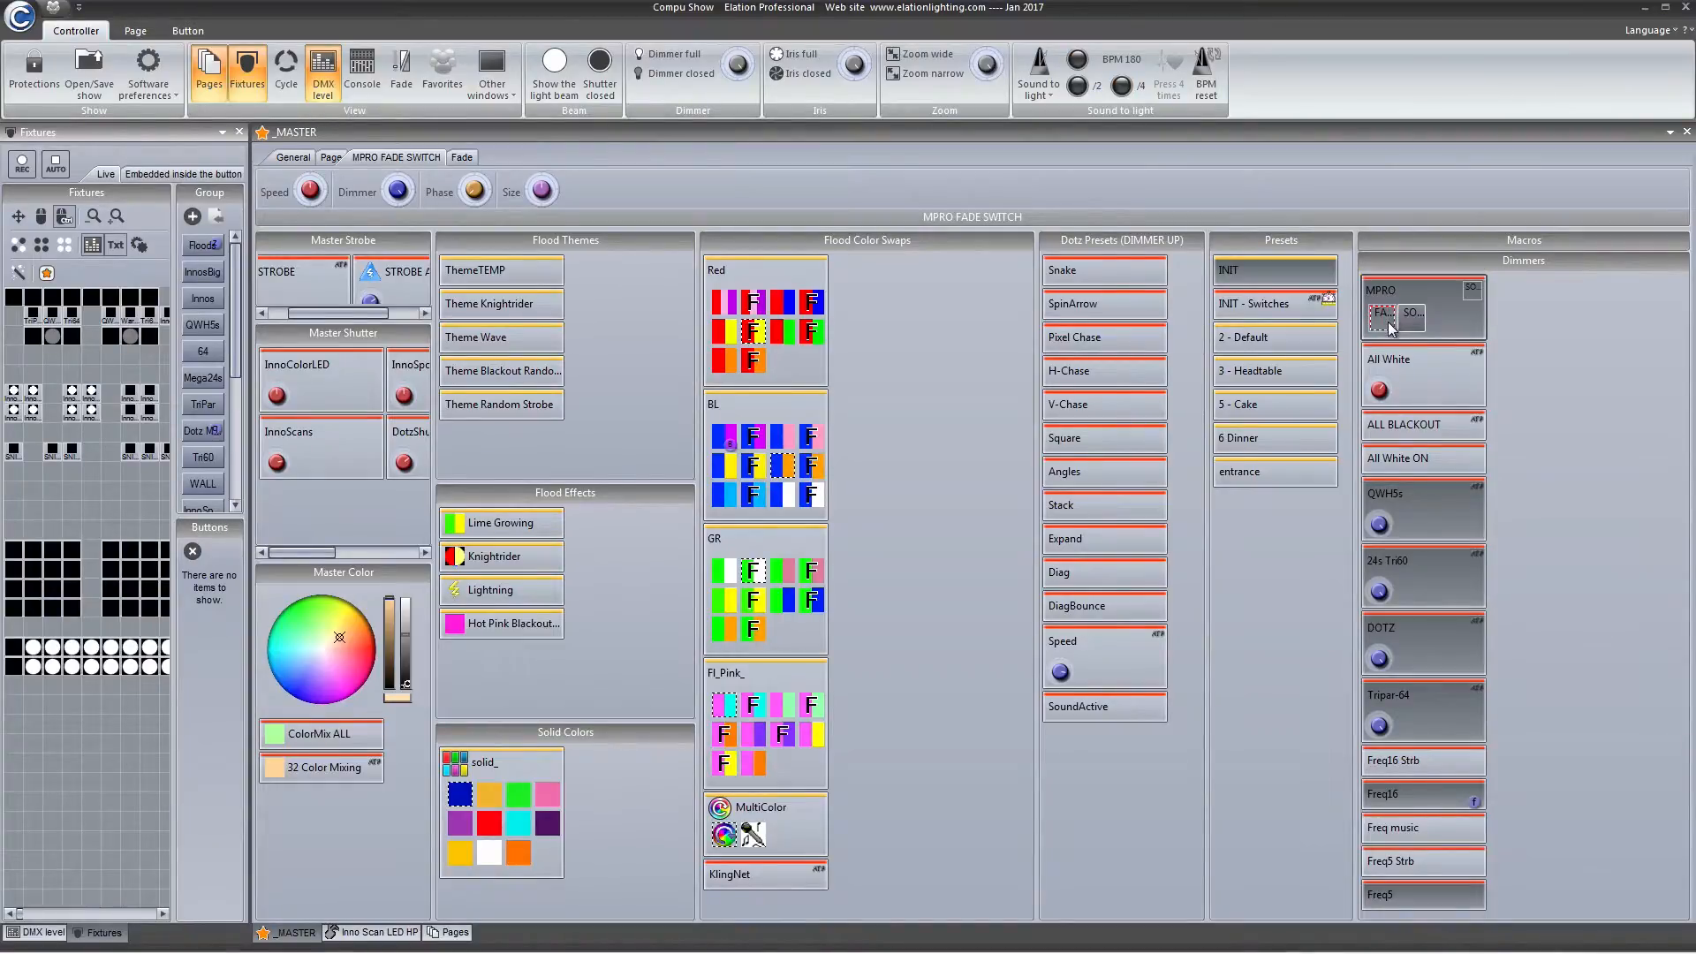
Step: Apply the Red 03, Red 07 and red-magenta fade color swaps while alternating between the MPRO solid and fade switches
click(731, 331)
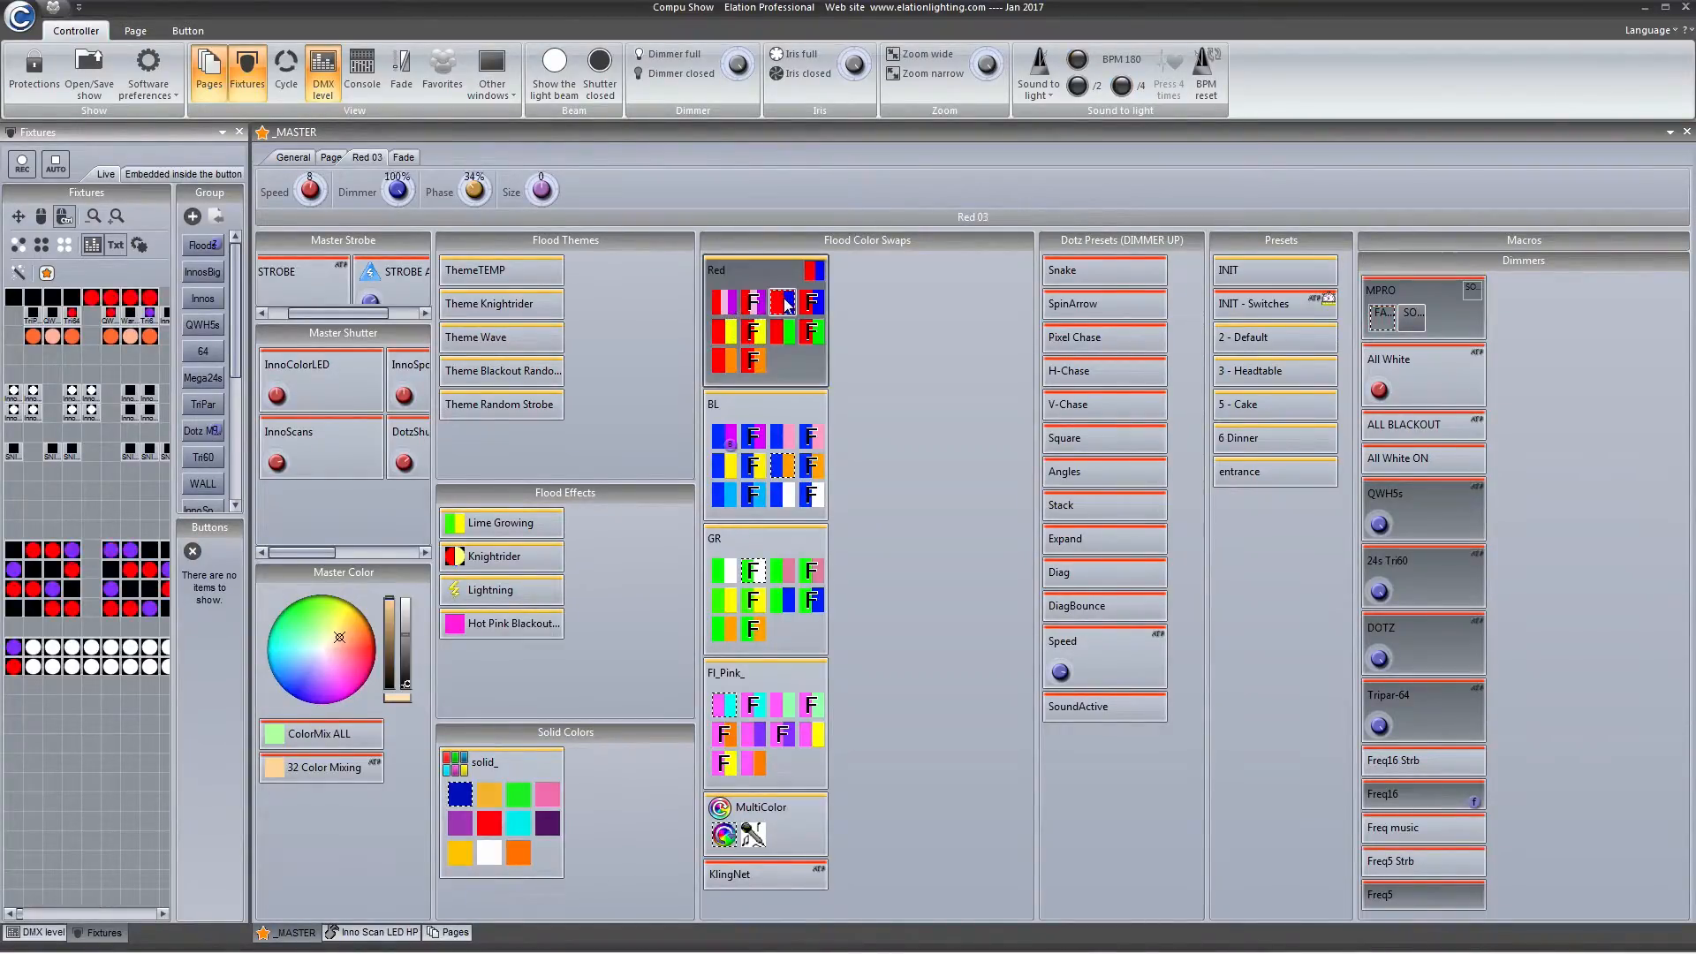
click(784, 335)
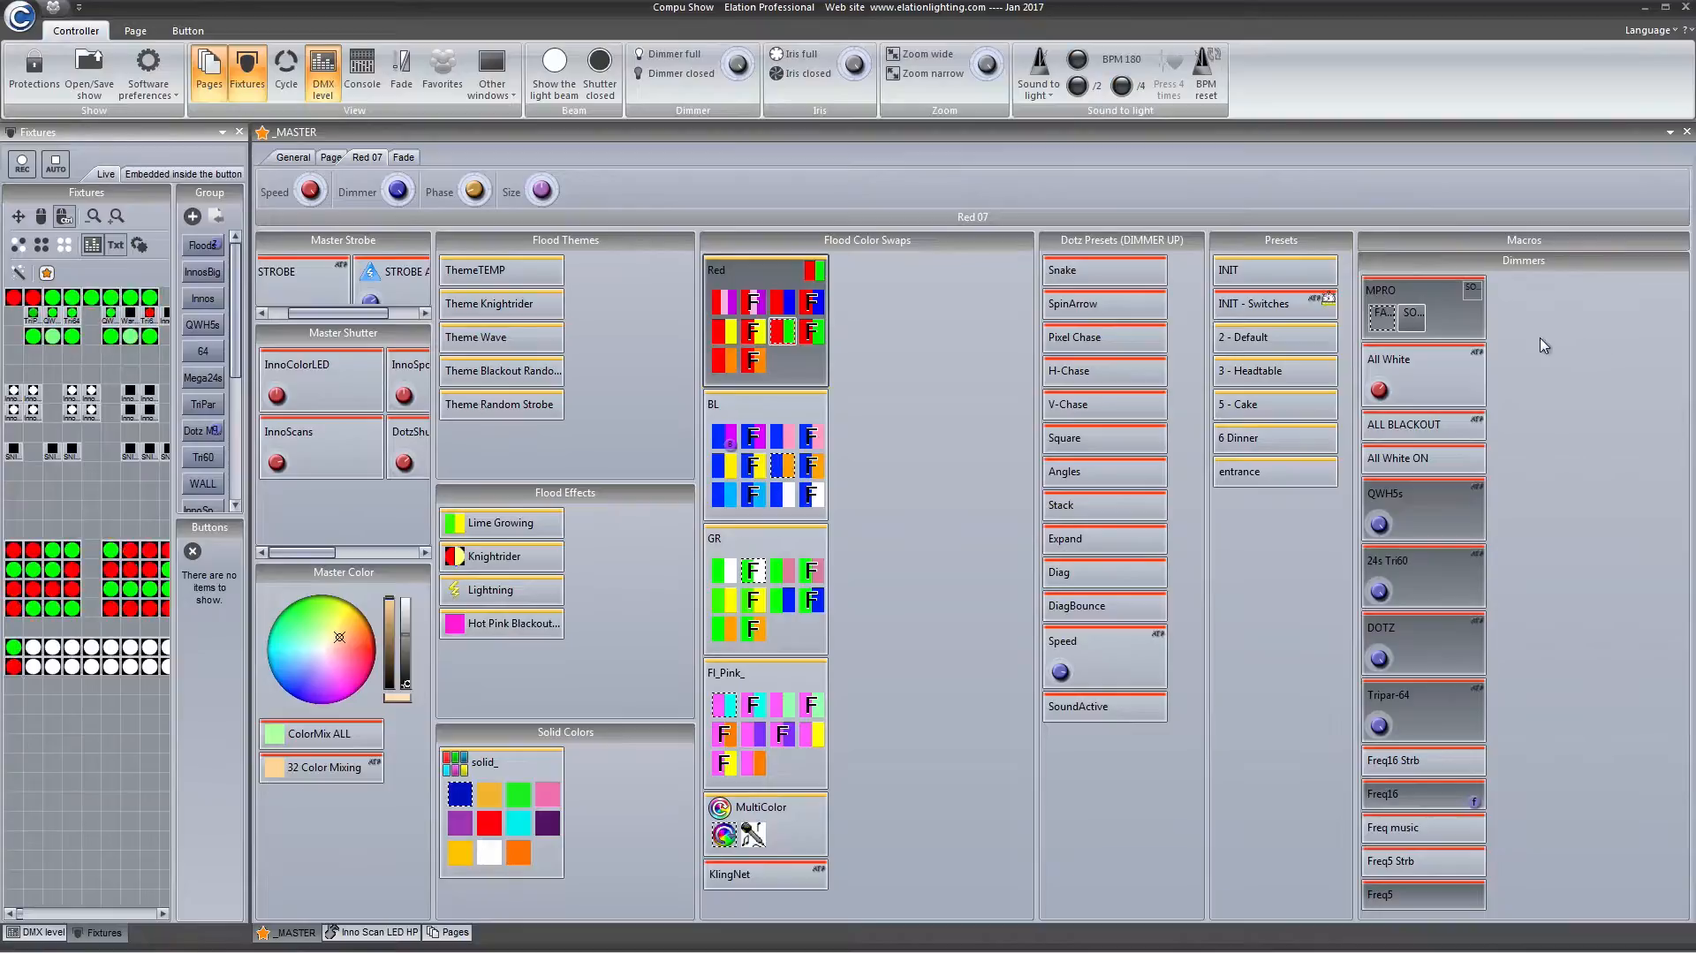
click(1416, 325)
click(1405, 324)
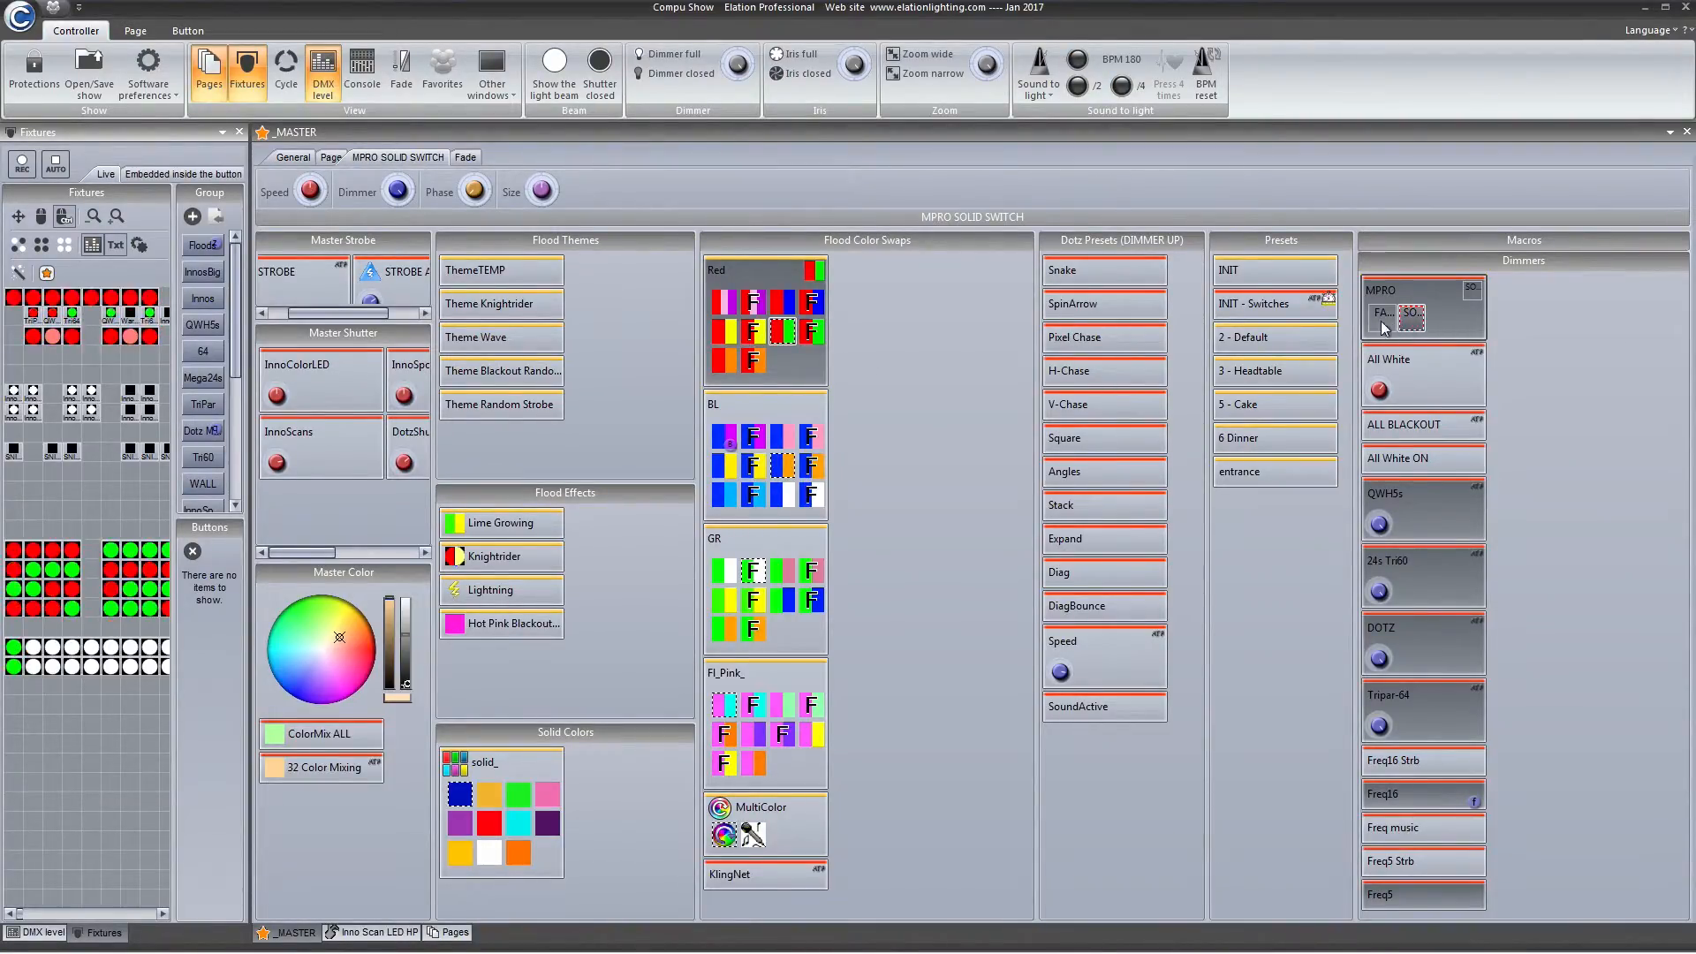
click(1388, 323)
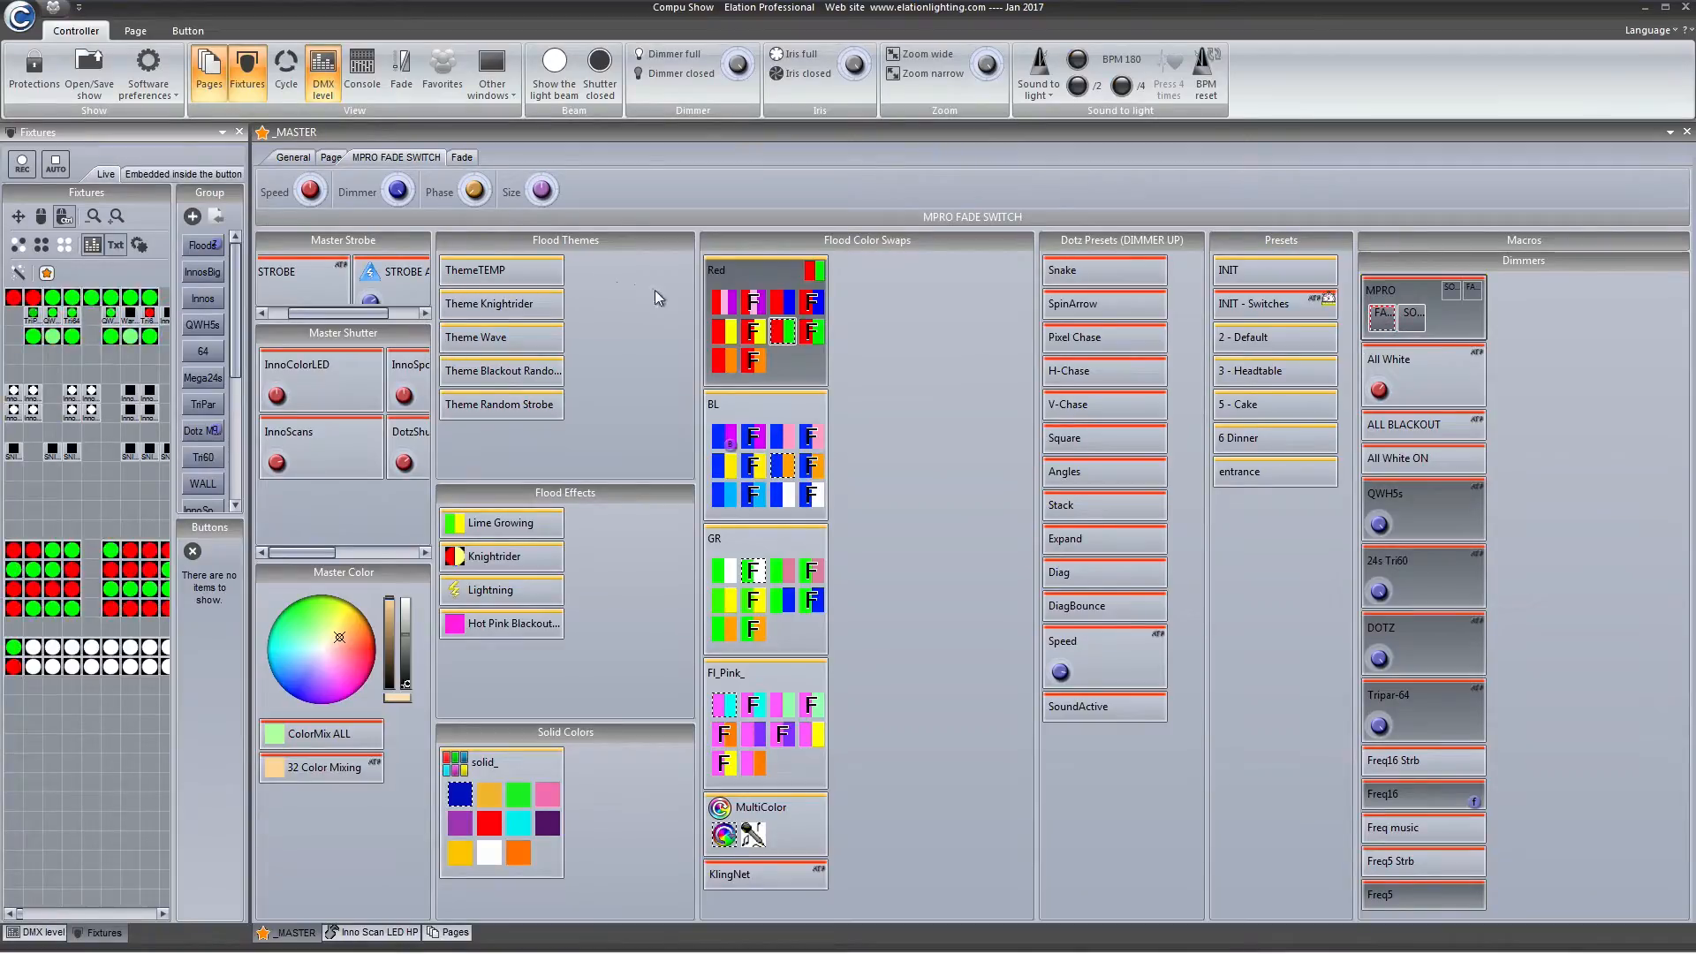
click(752, 301)
click(1438, 322)
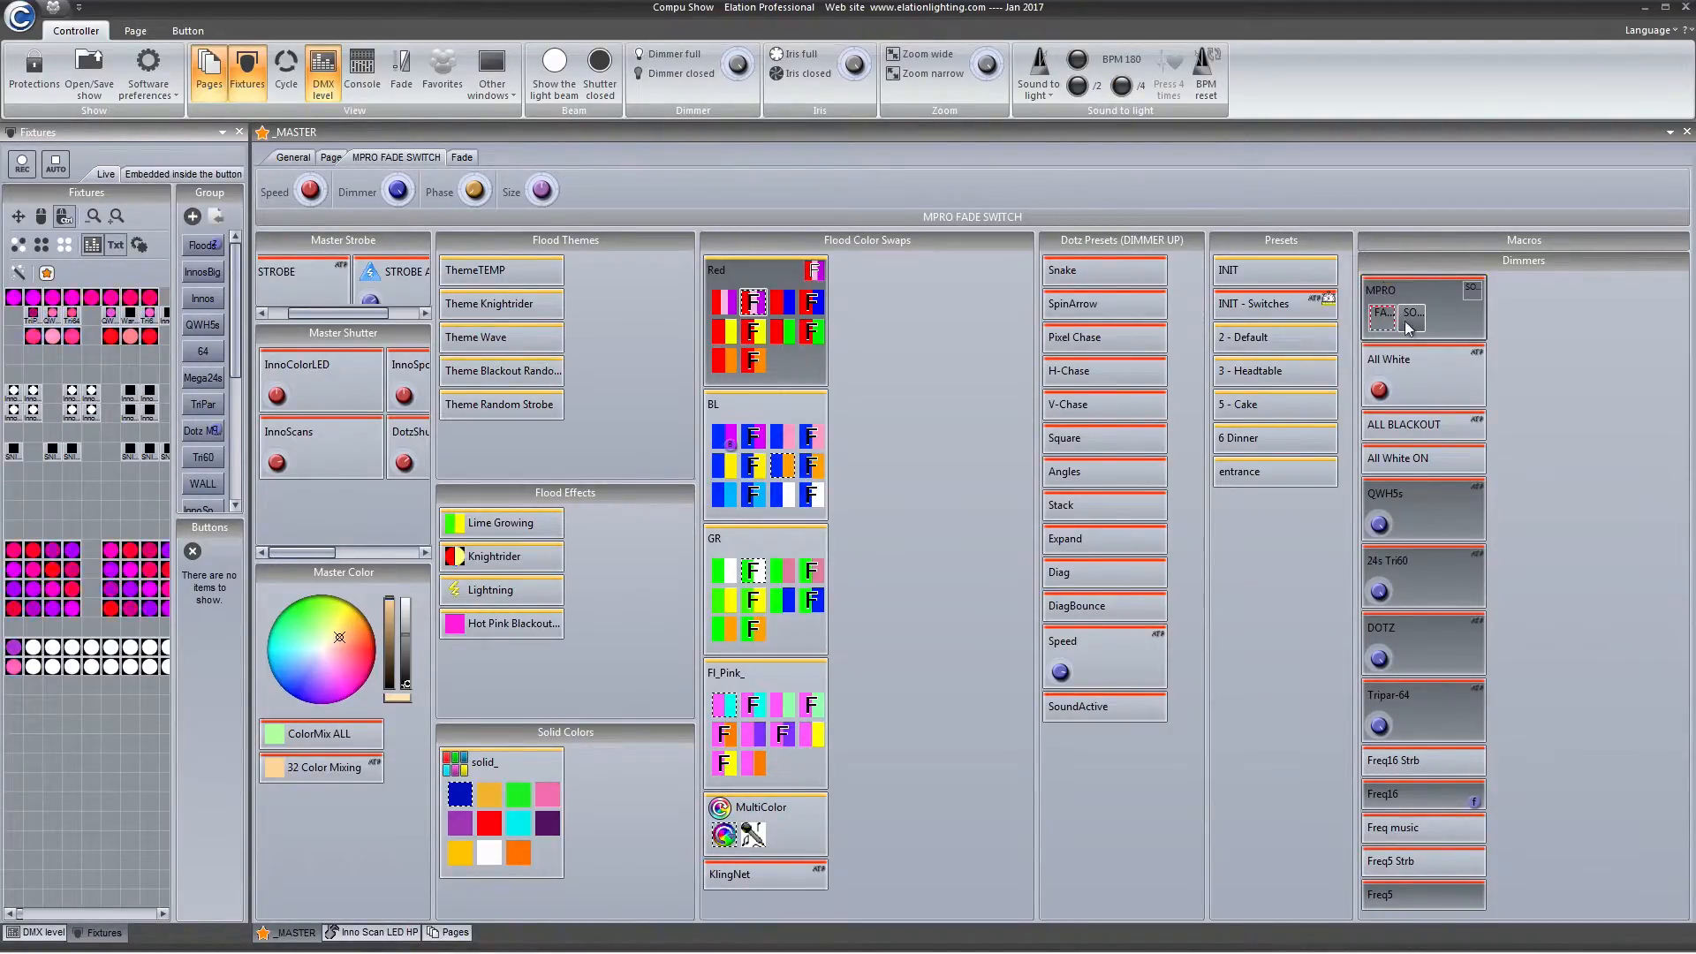
Step: Toggle the All White dimmer switch on and off repeatedly in the Dimmers area
click(1415, 353)
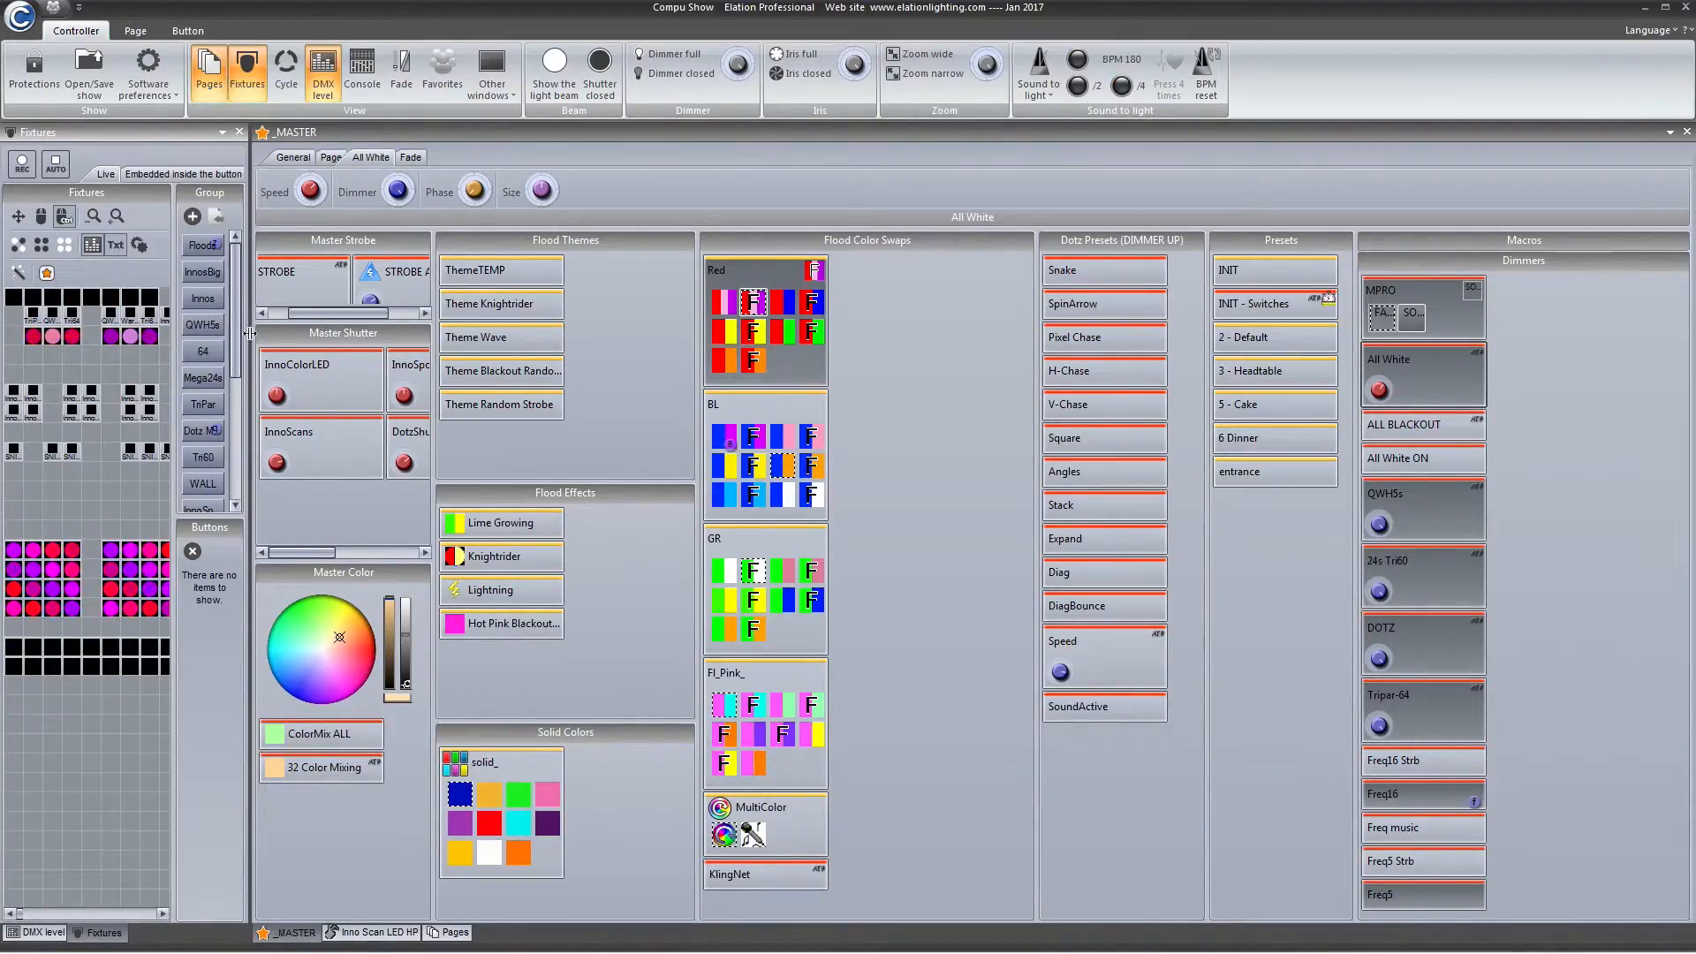
click(1399, 356)
click(1404, 356)
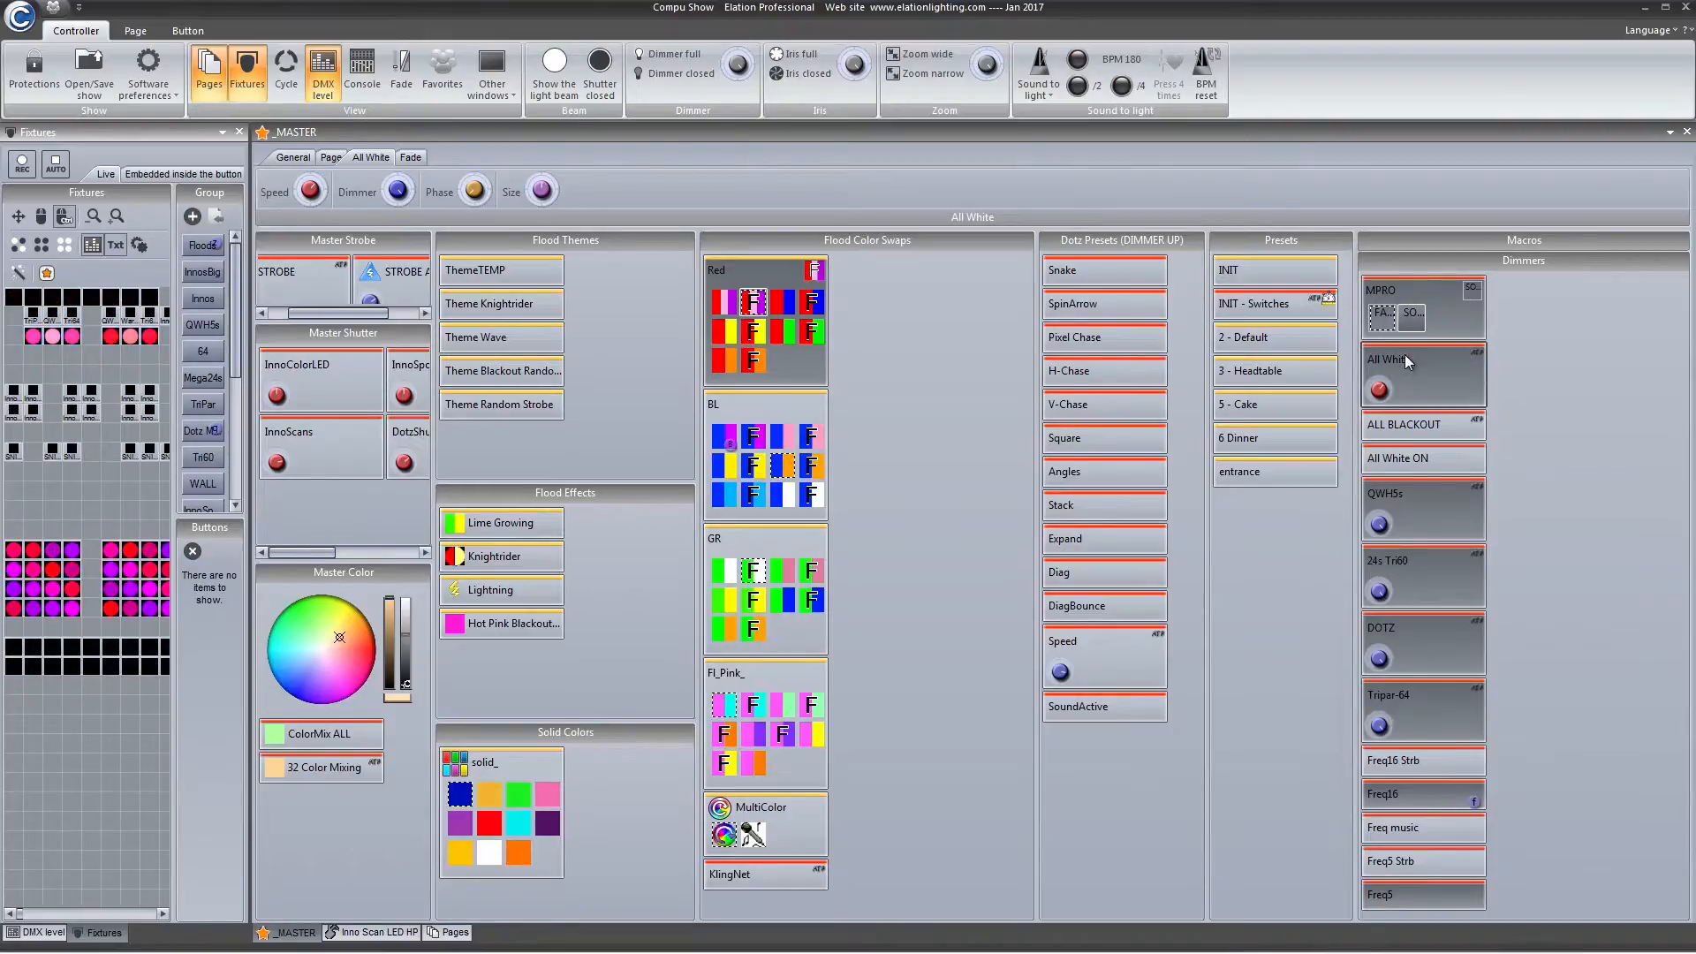
click(1405, 355)
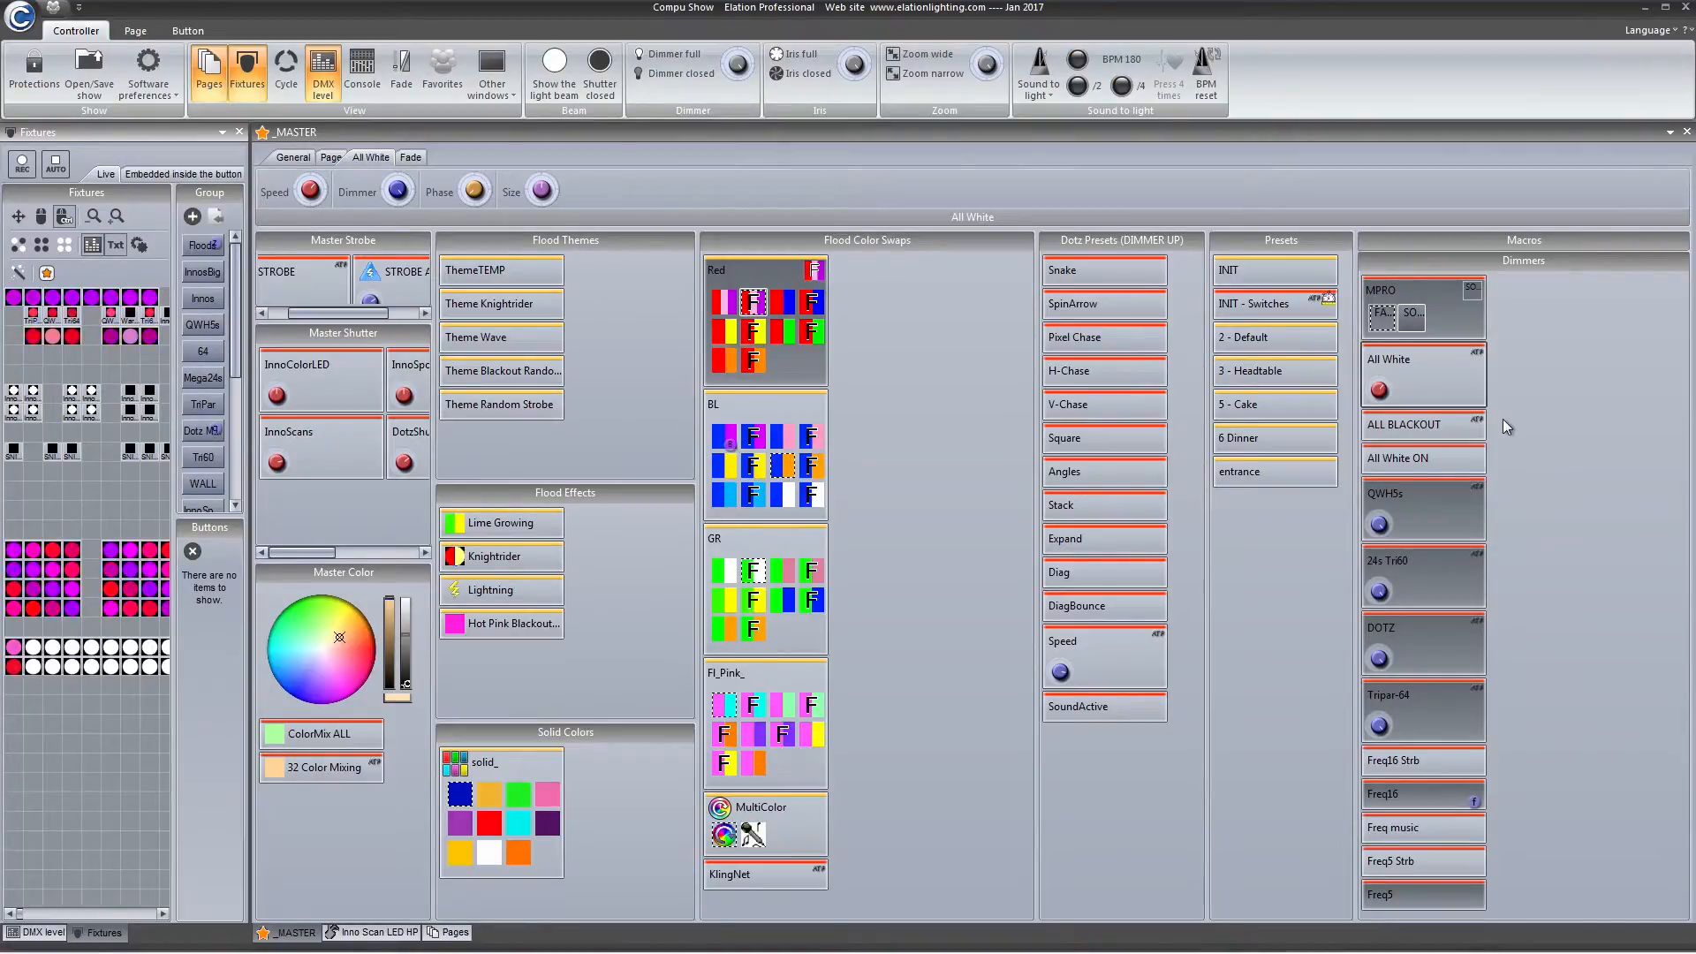
Step: Toggle the ALL BLACKOUT switch on and off, and trigger the All White ON switch in the Dimmers area
click(1463, 431)
click(1463, 430)
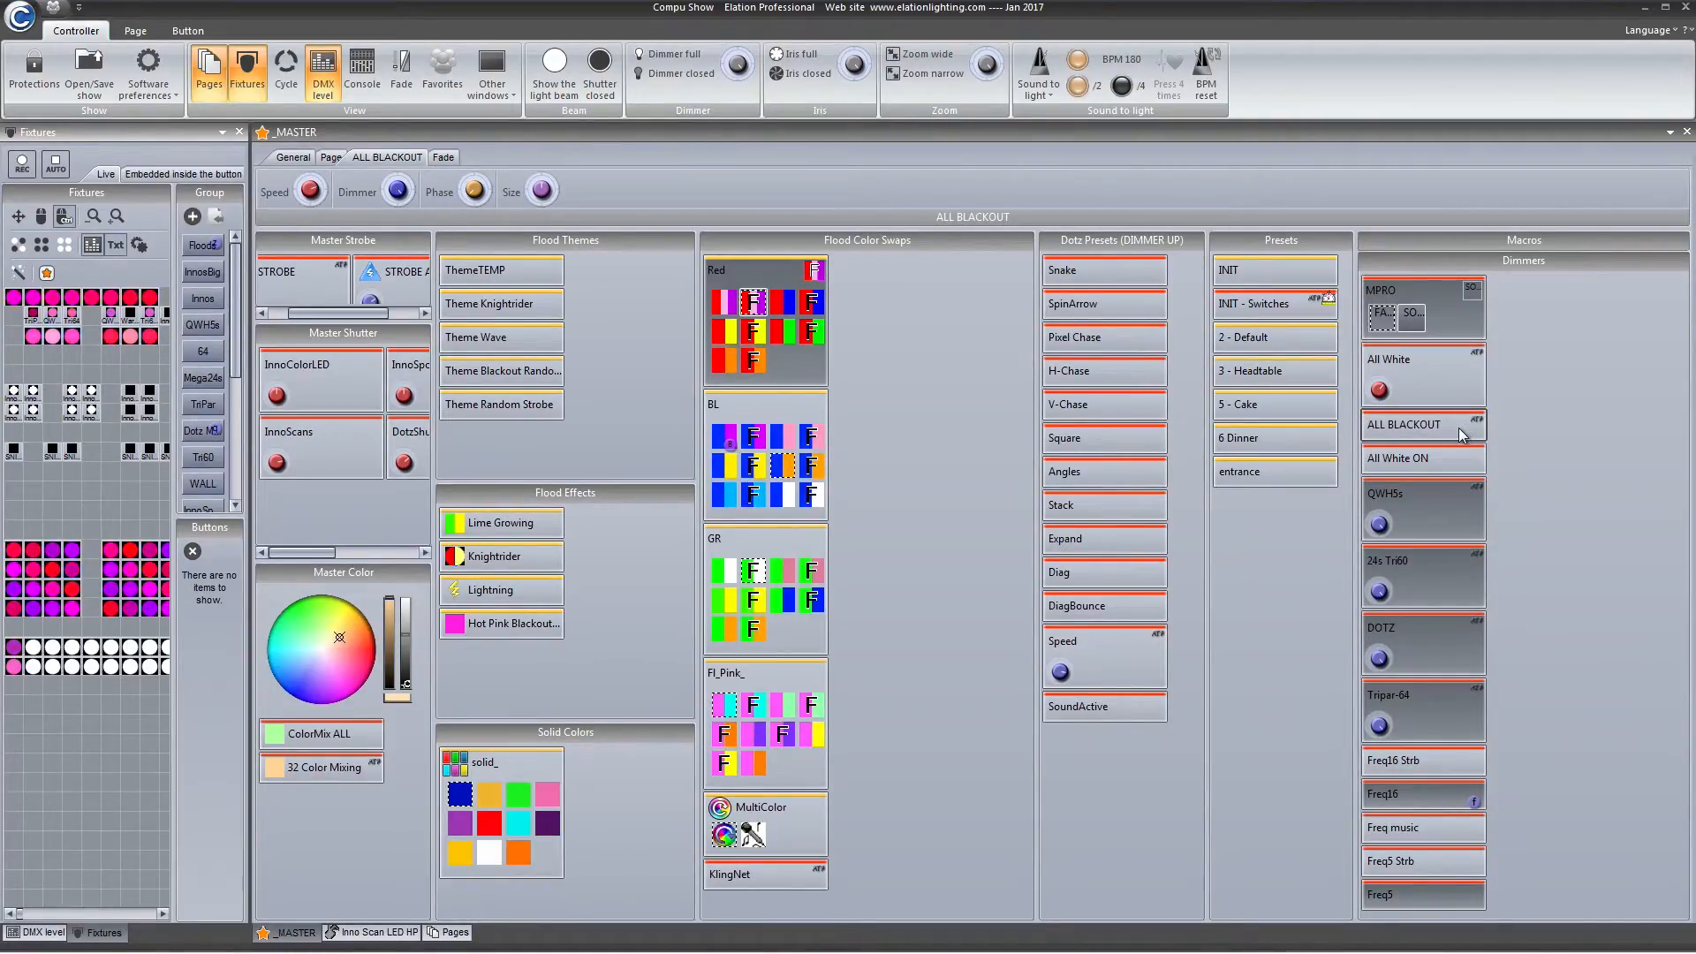
click(1463, 433)
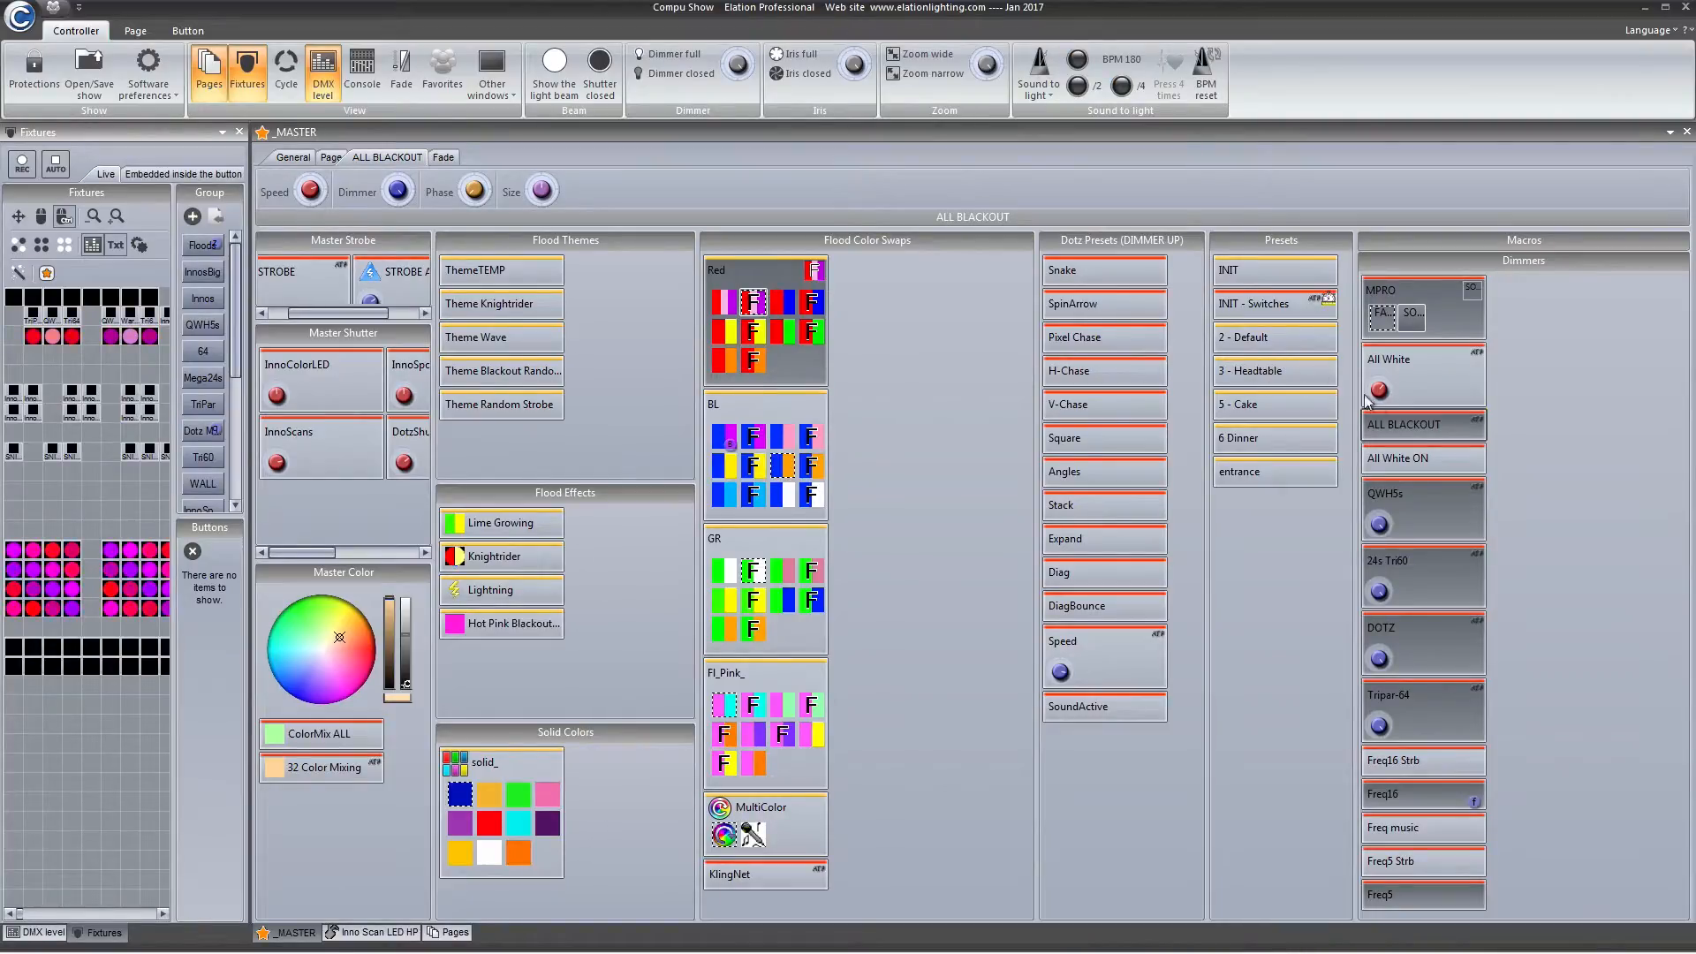
click(1406, 425)
click(1394, 454)
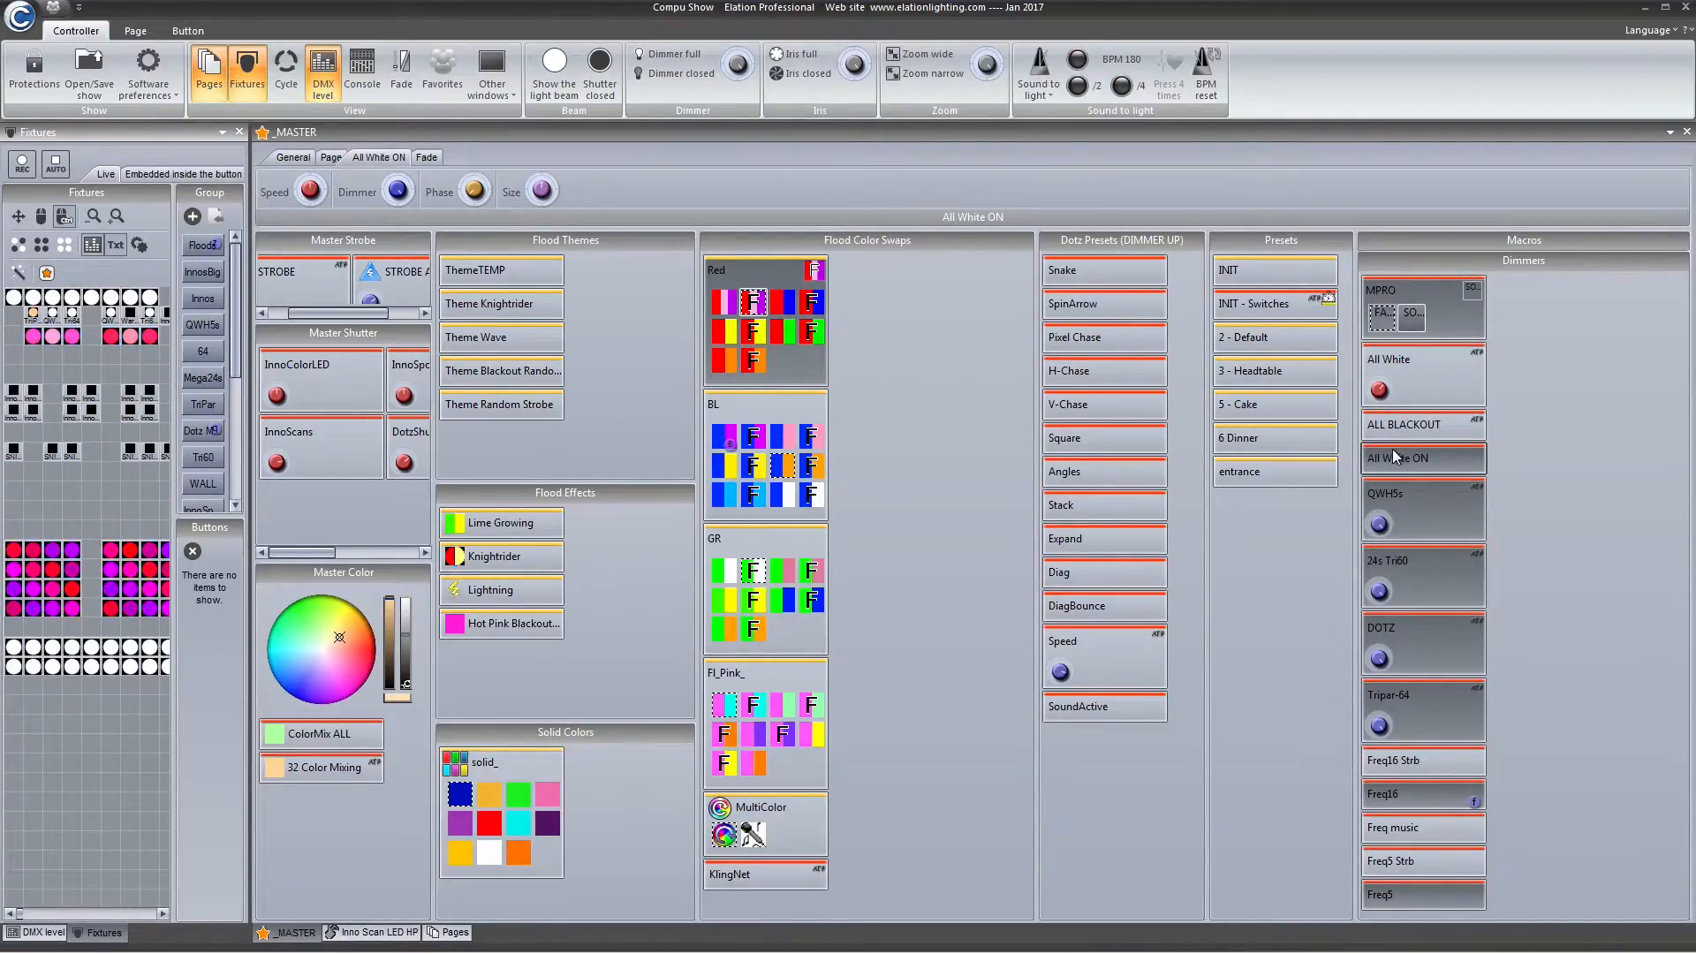
click(1379, 524)
drag(1382, 374, 1384, 380)
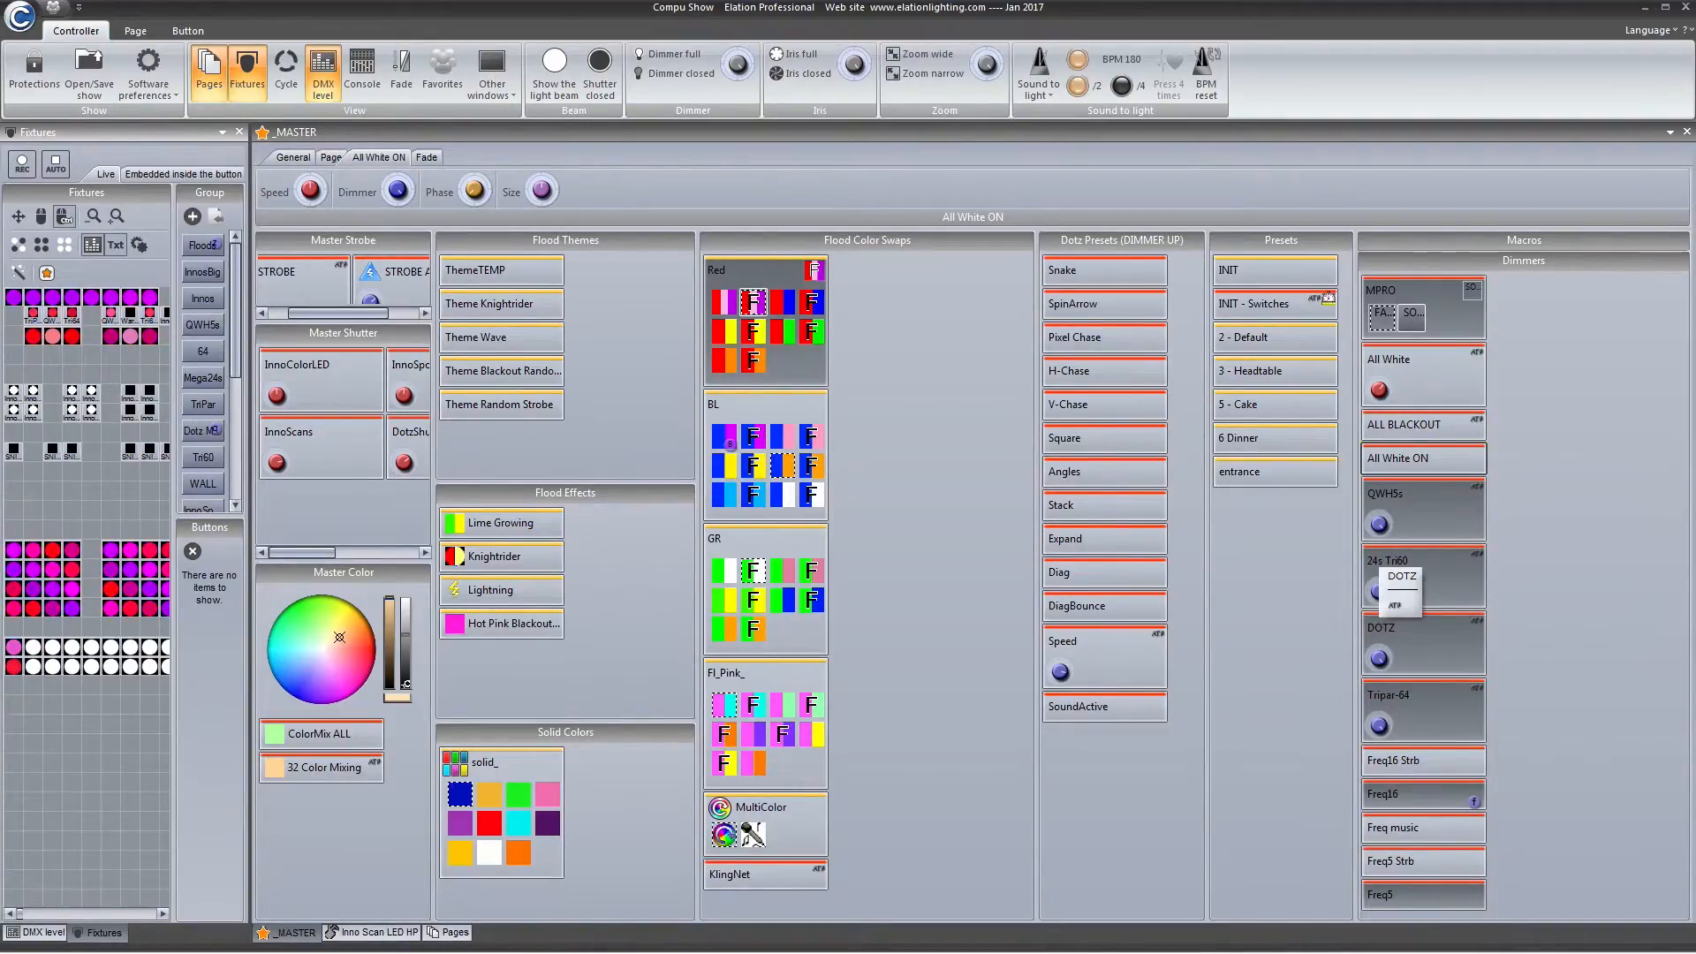
Step: Compare the live controls of the whole page with those of the All White ON switch
click(331, 157)
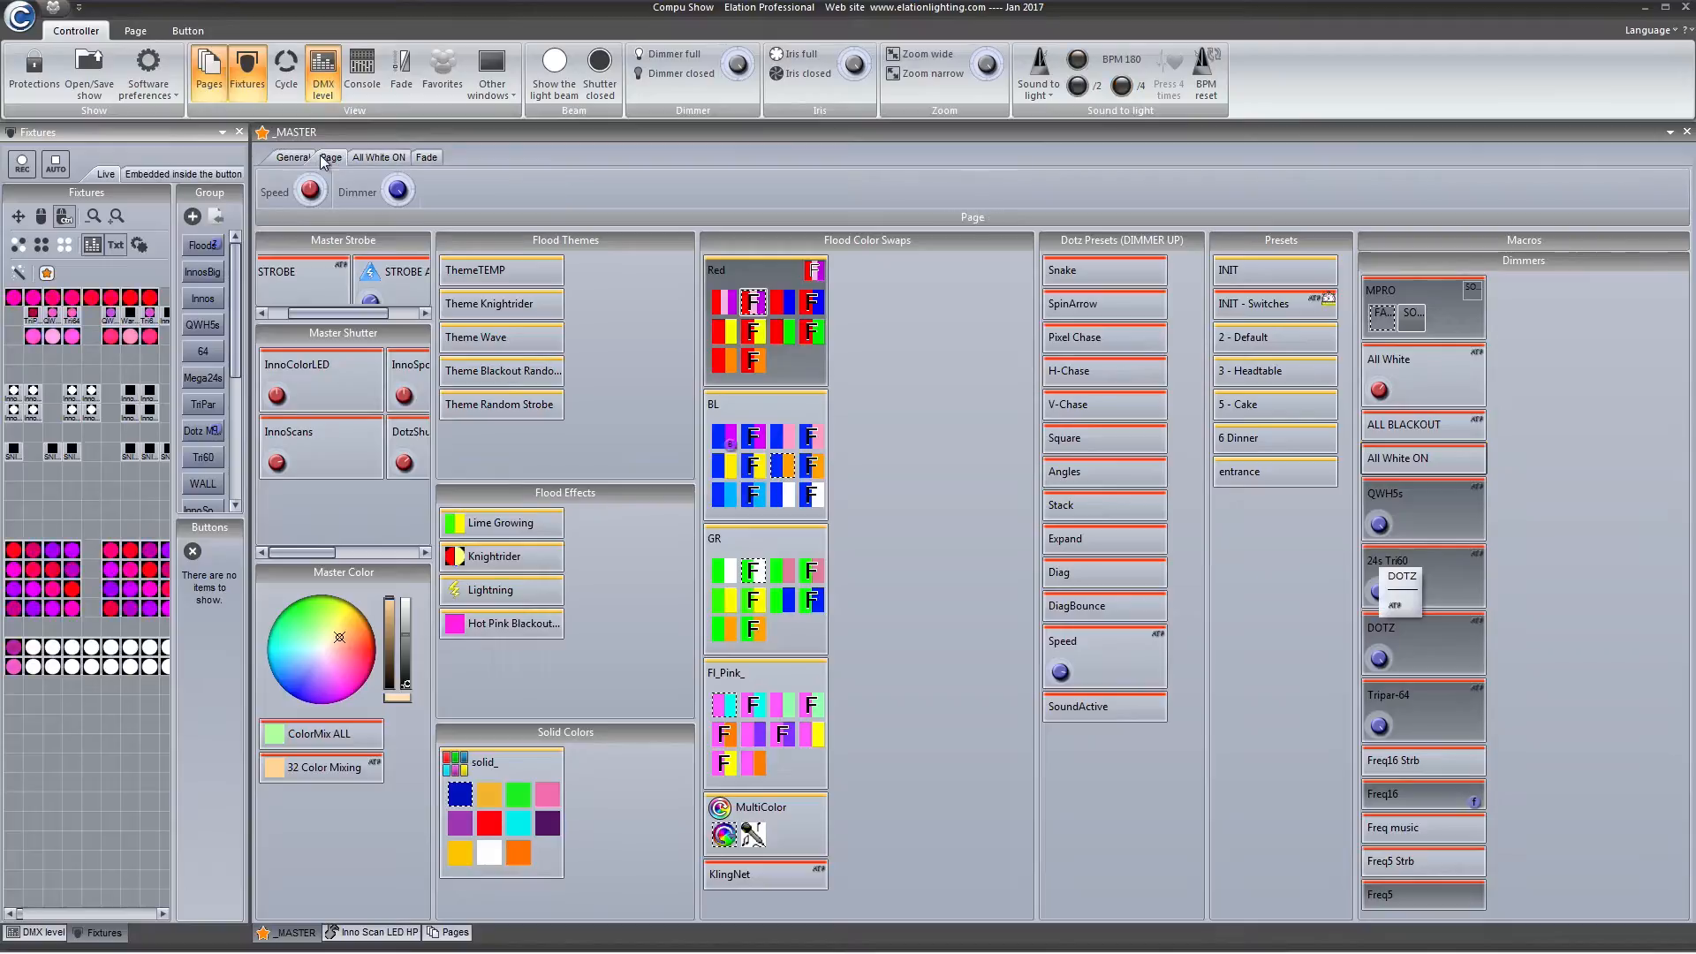
click(378, 157)
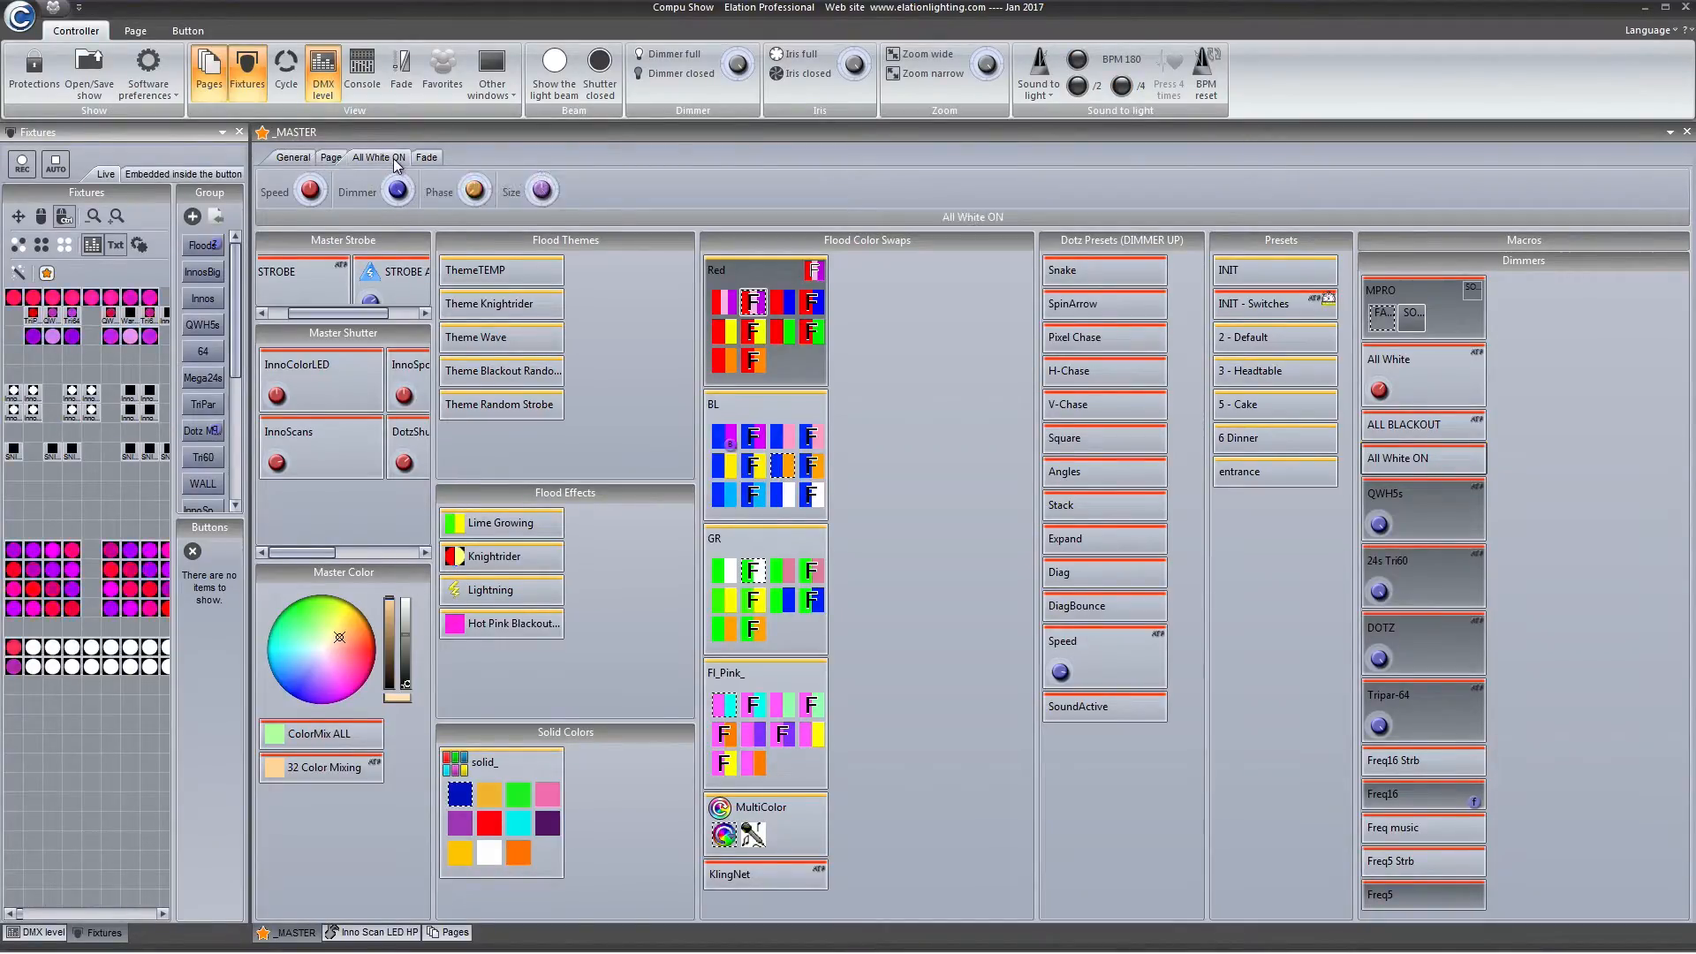
click(471, 199)
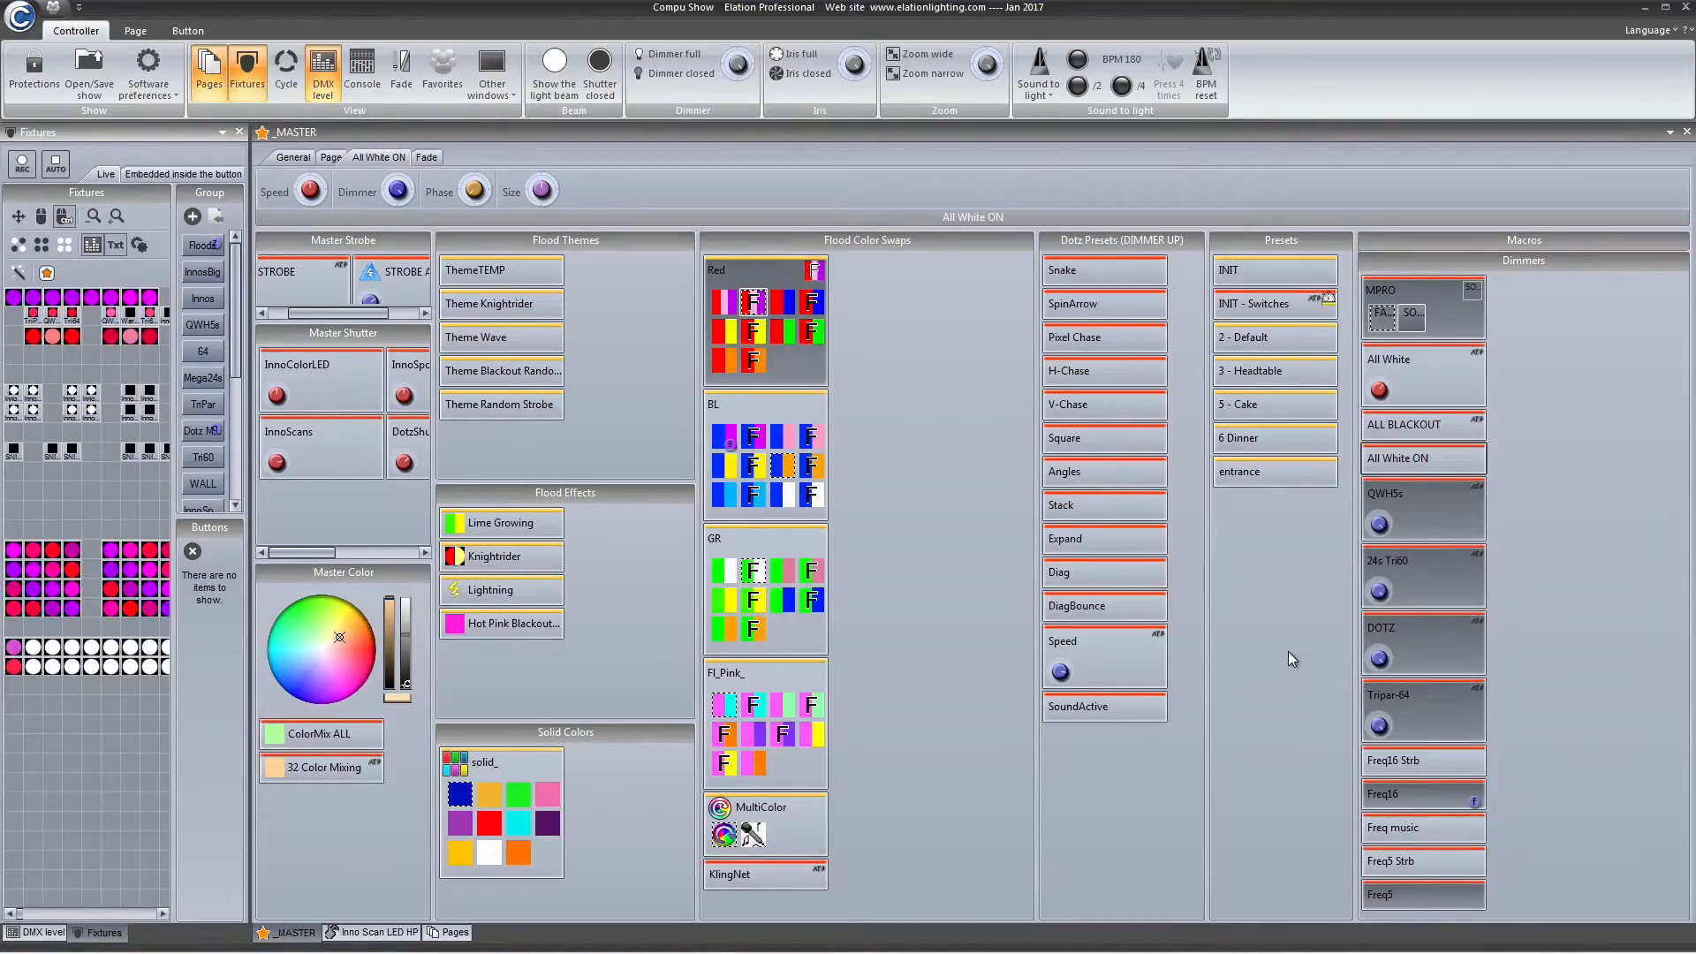
click(331, 158)
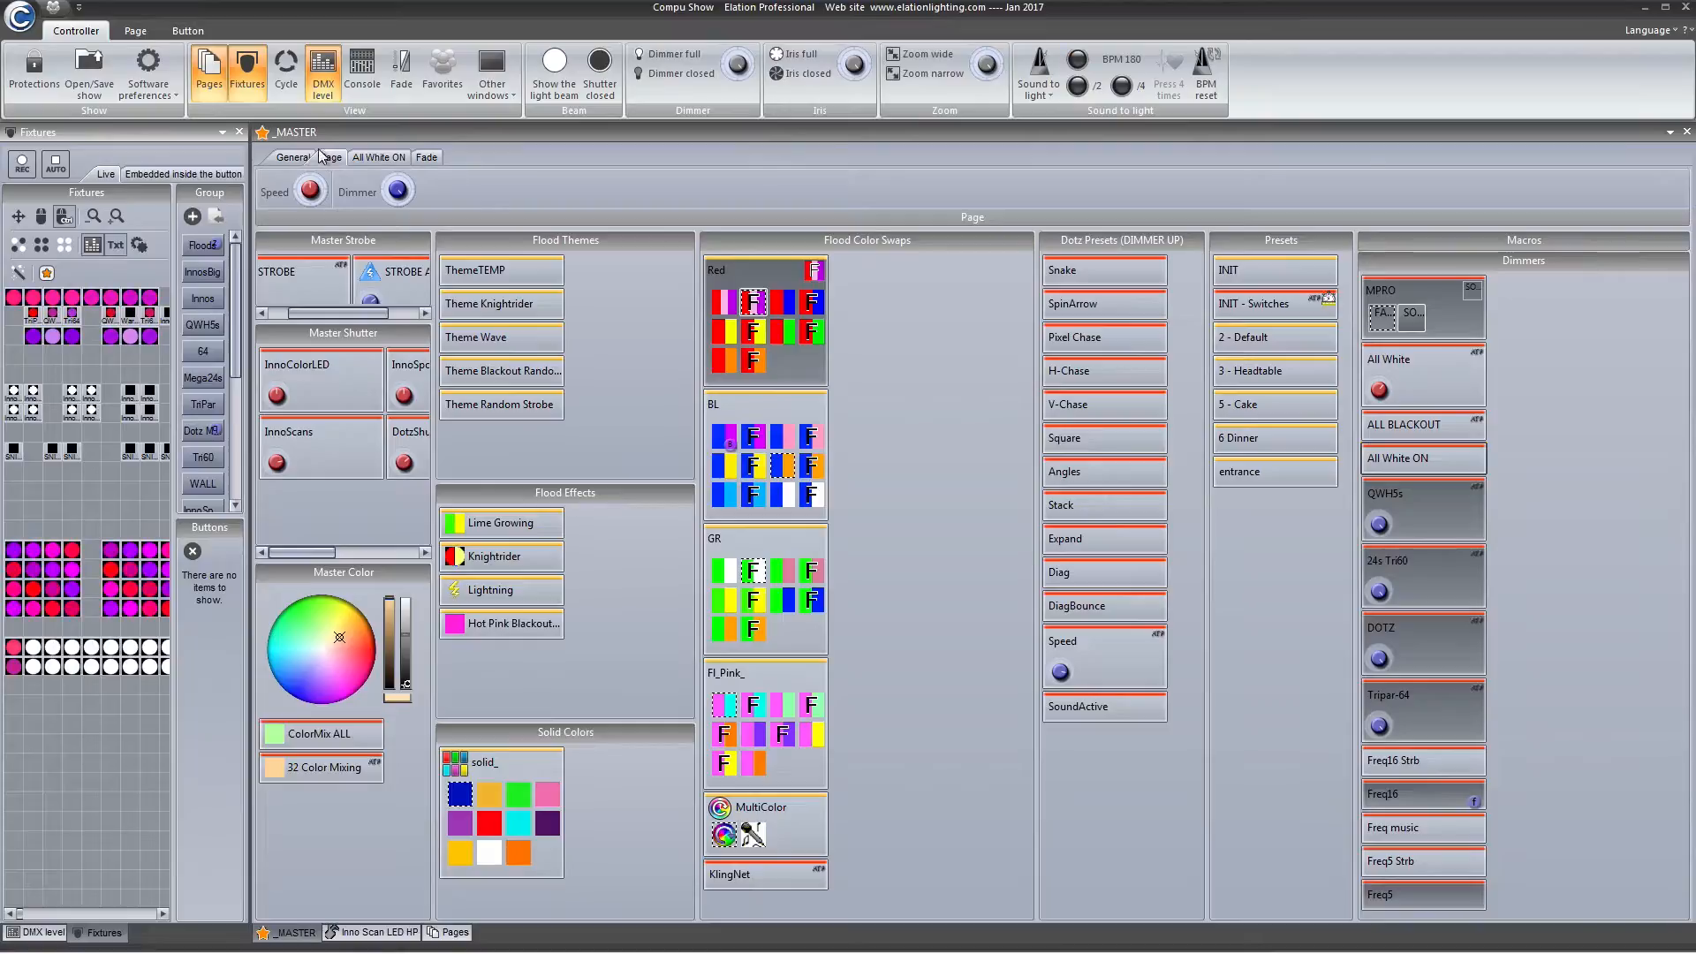
click(321, 190)
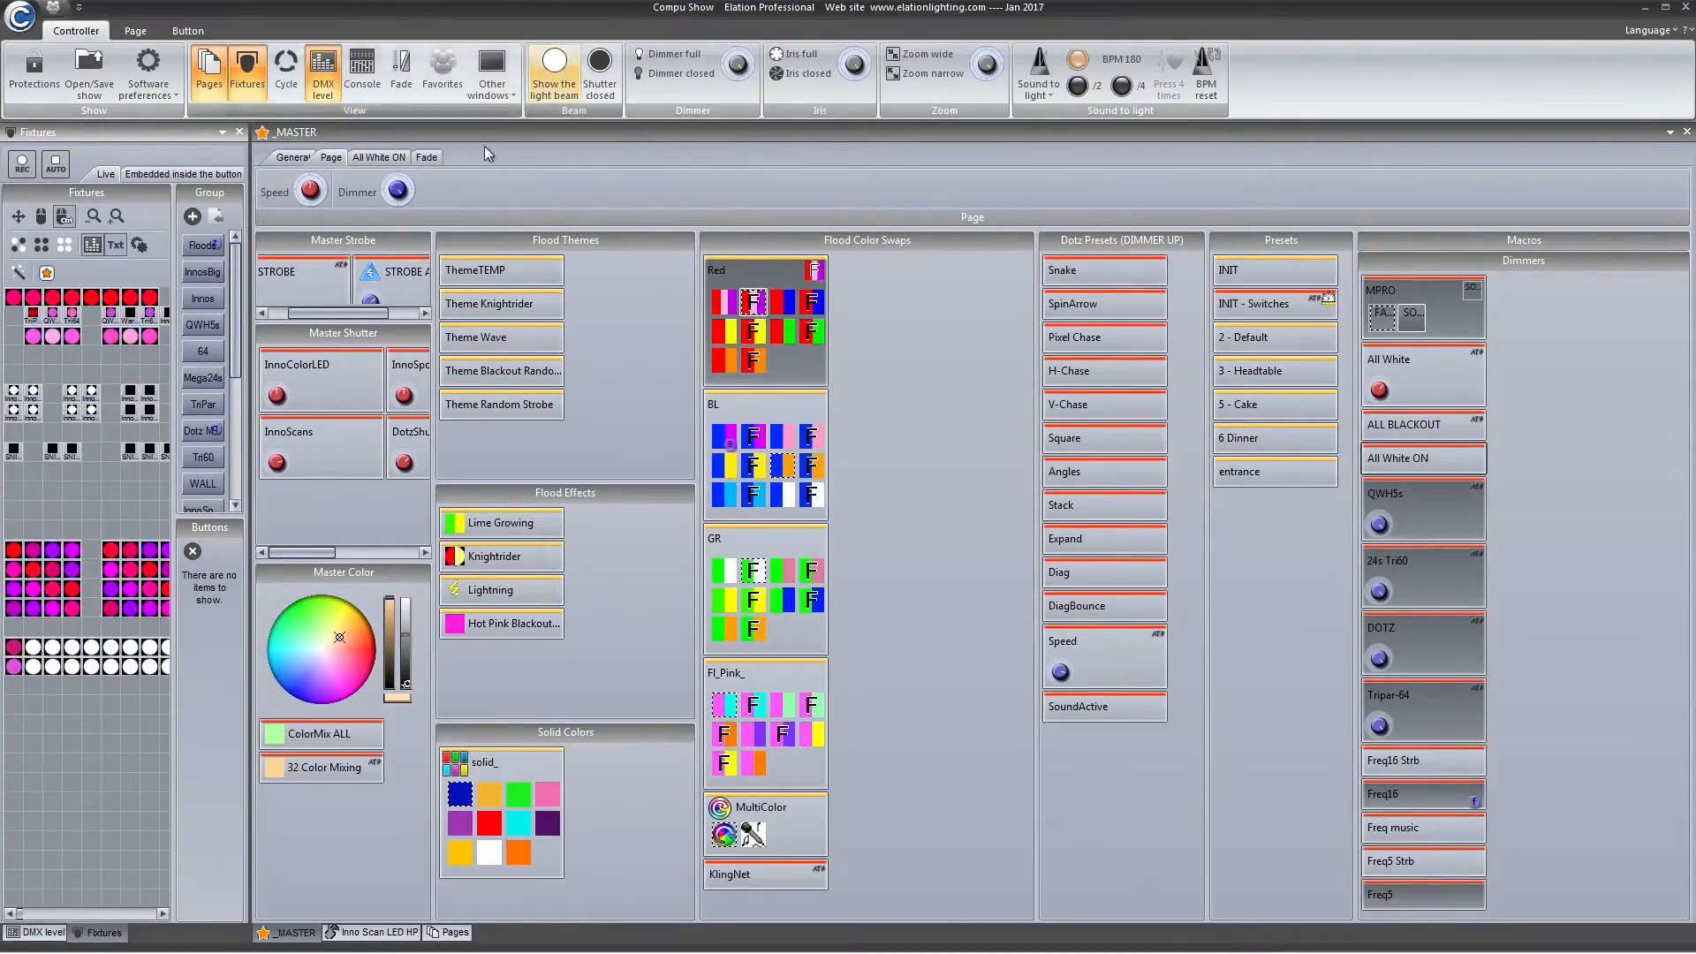
click(378, 157)
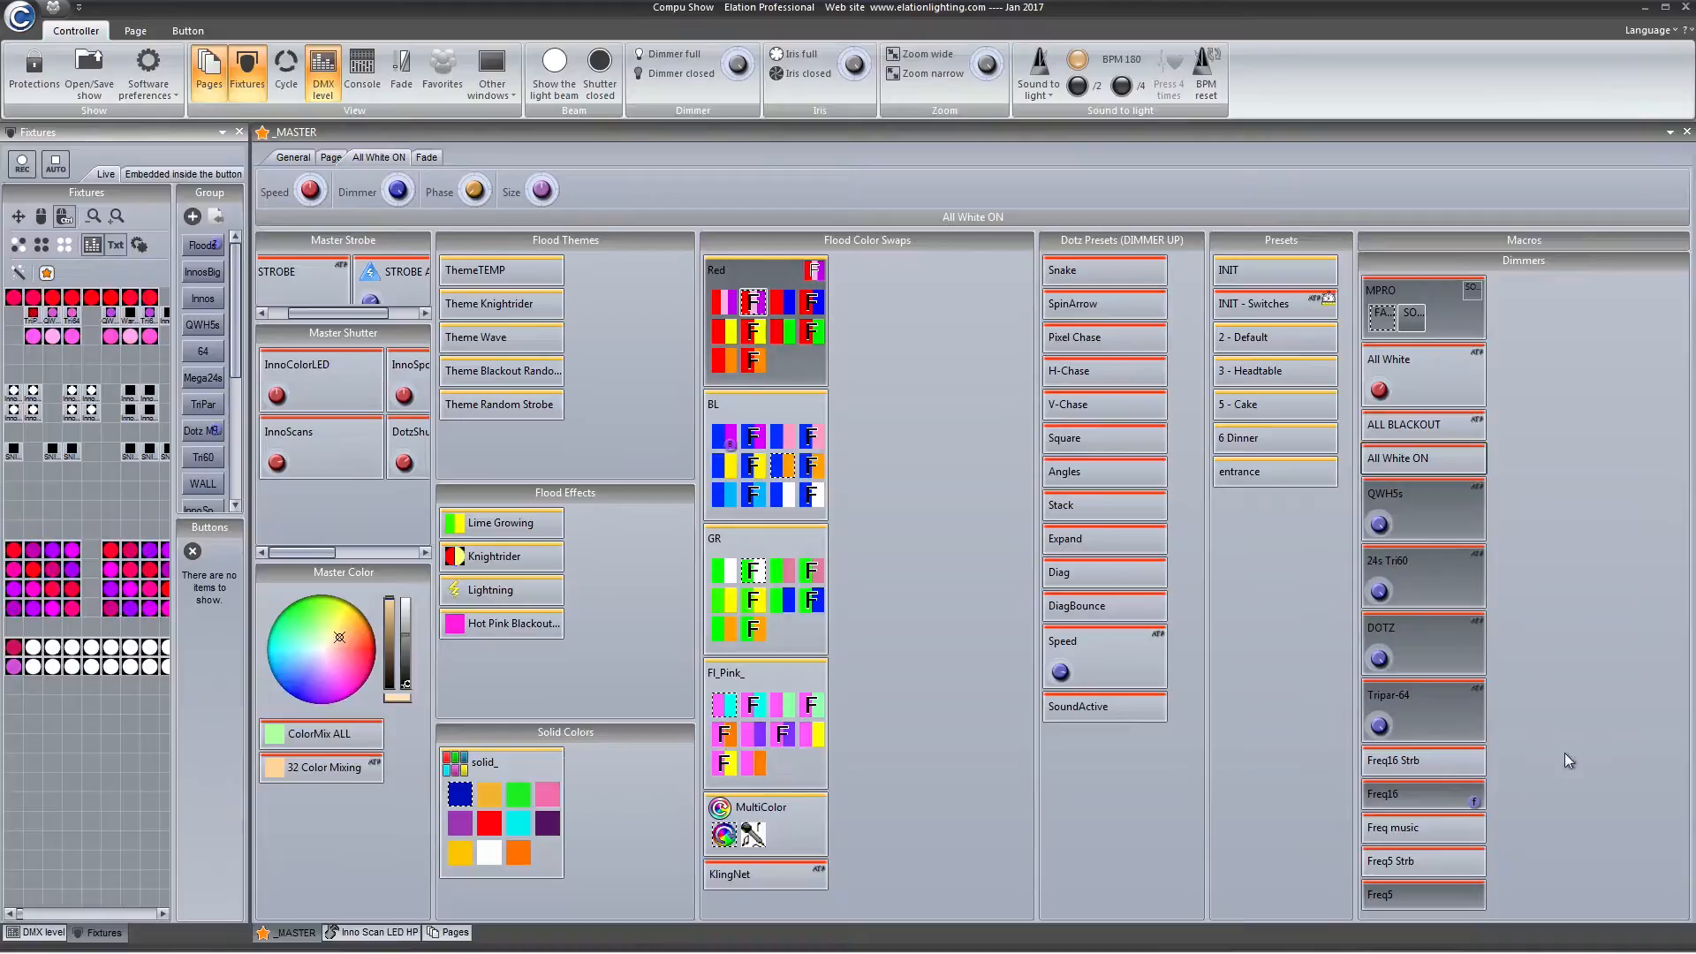
Step: Trigger the Freq16 Strb, Freq16, Tripar-64 and DOTZ switches in the Dimmers area
click(1468, 765)
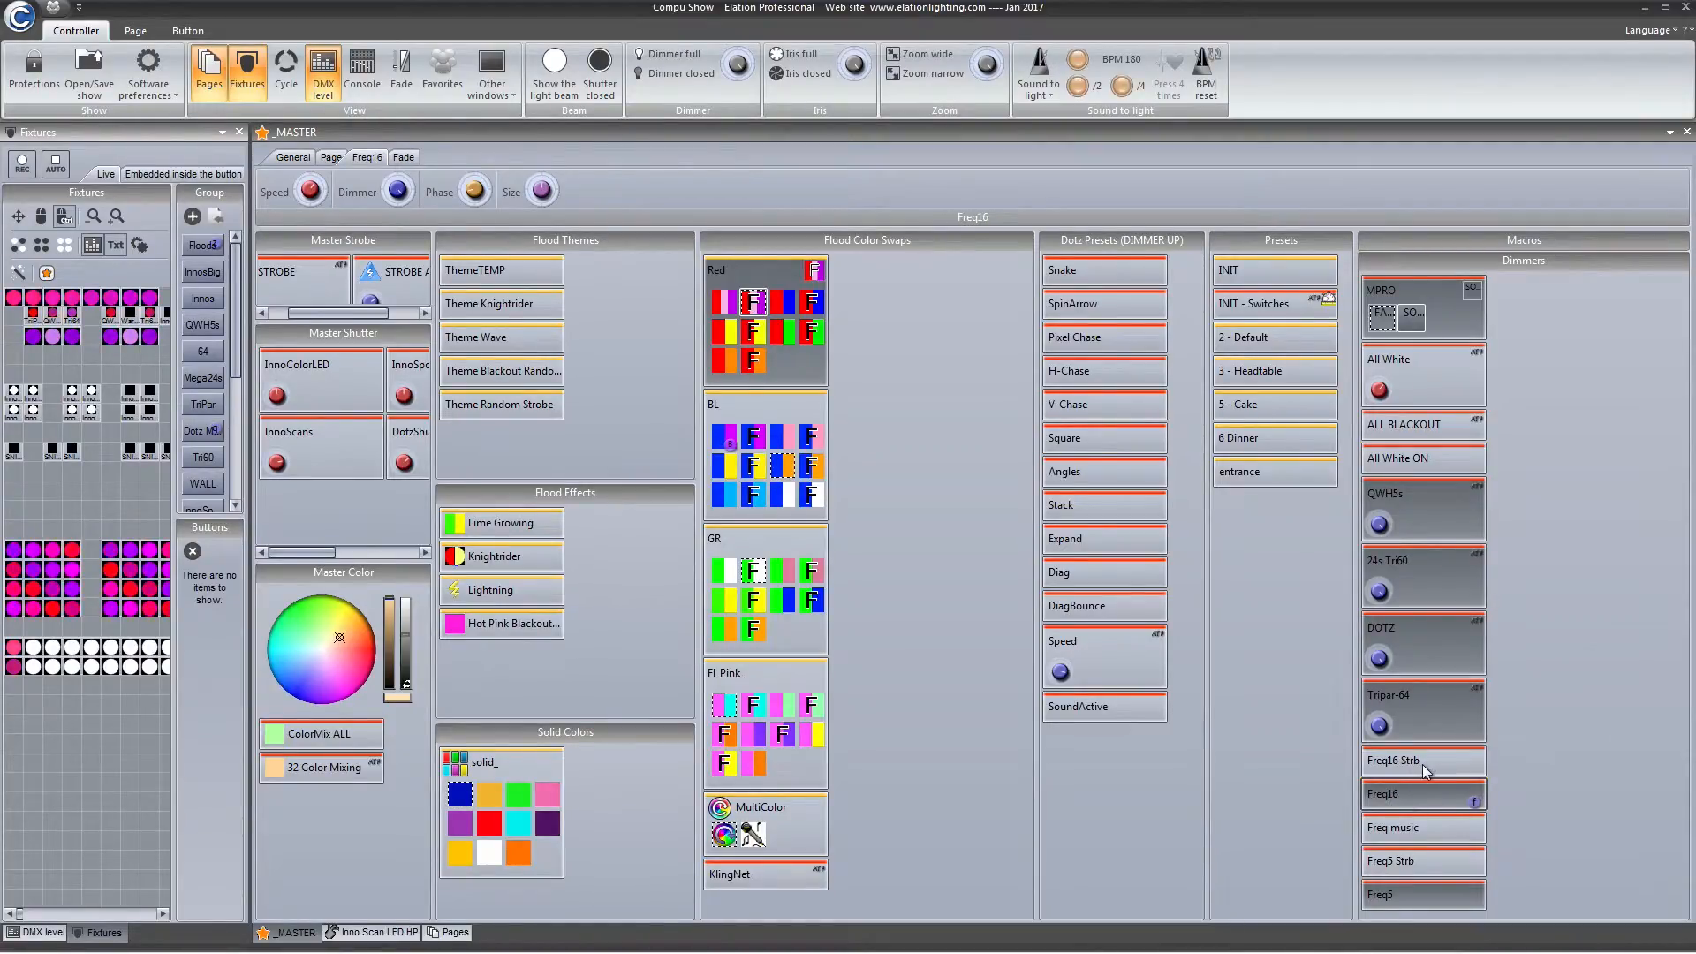
click(1422, 799)
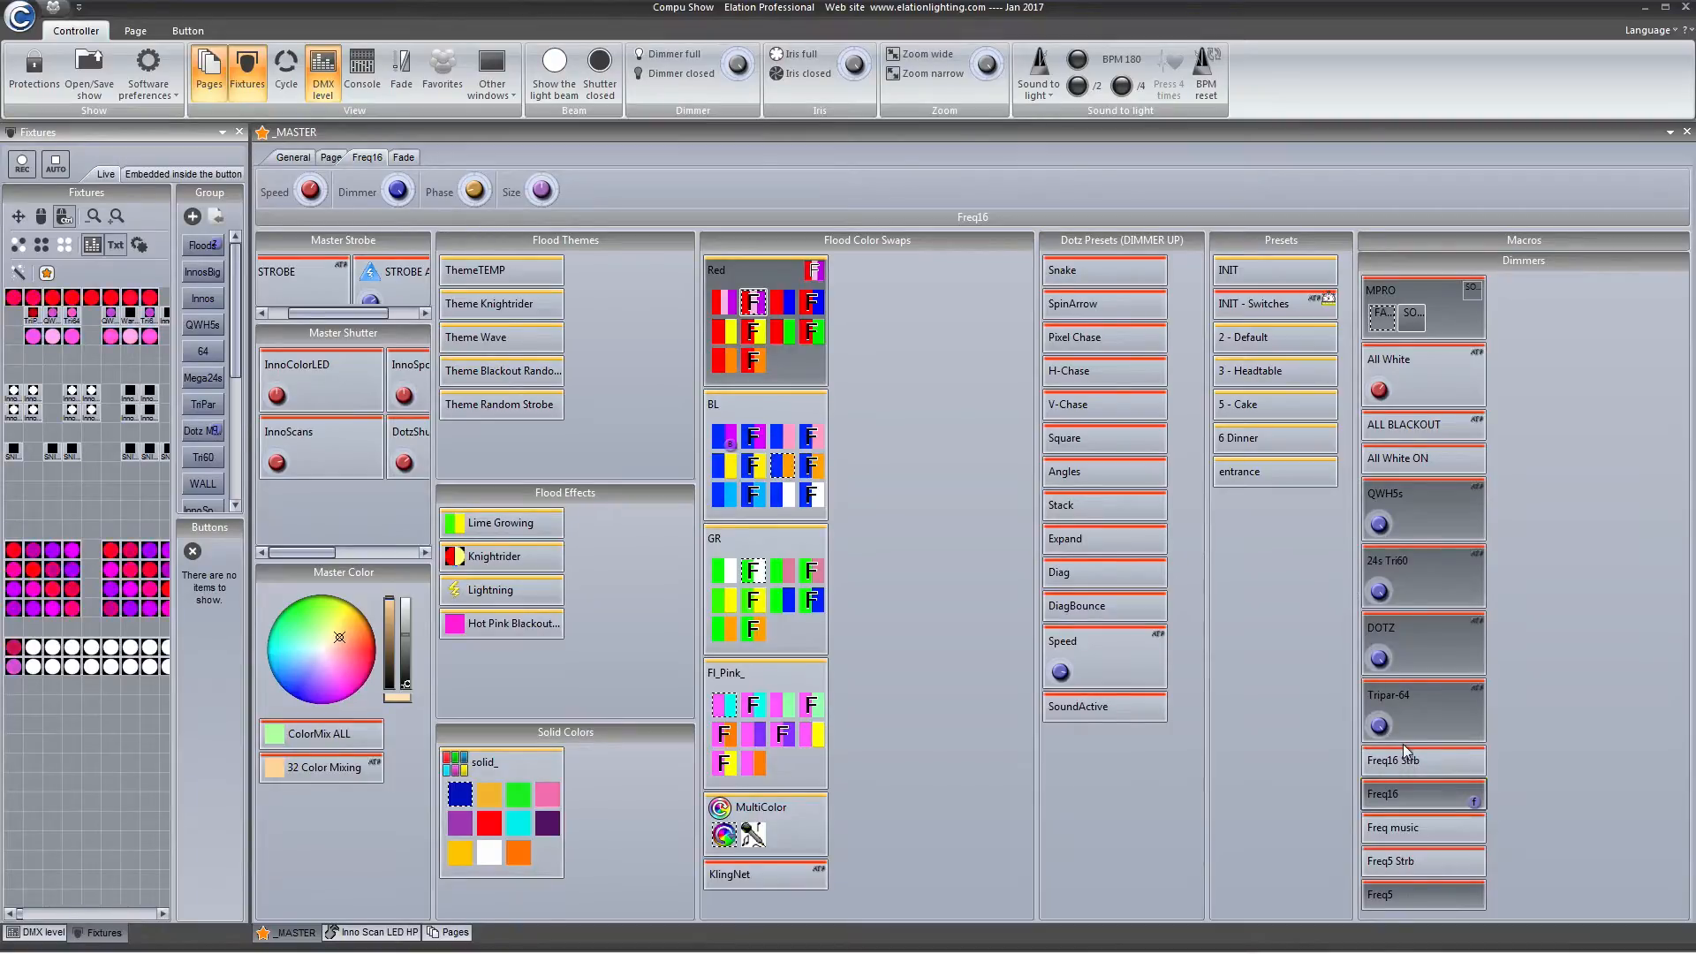
click(1460, 700)
click(1452, 632)
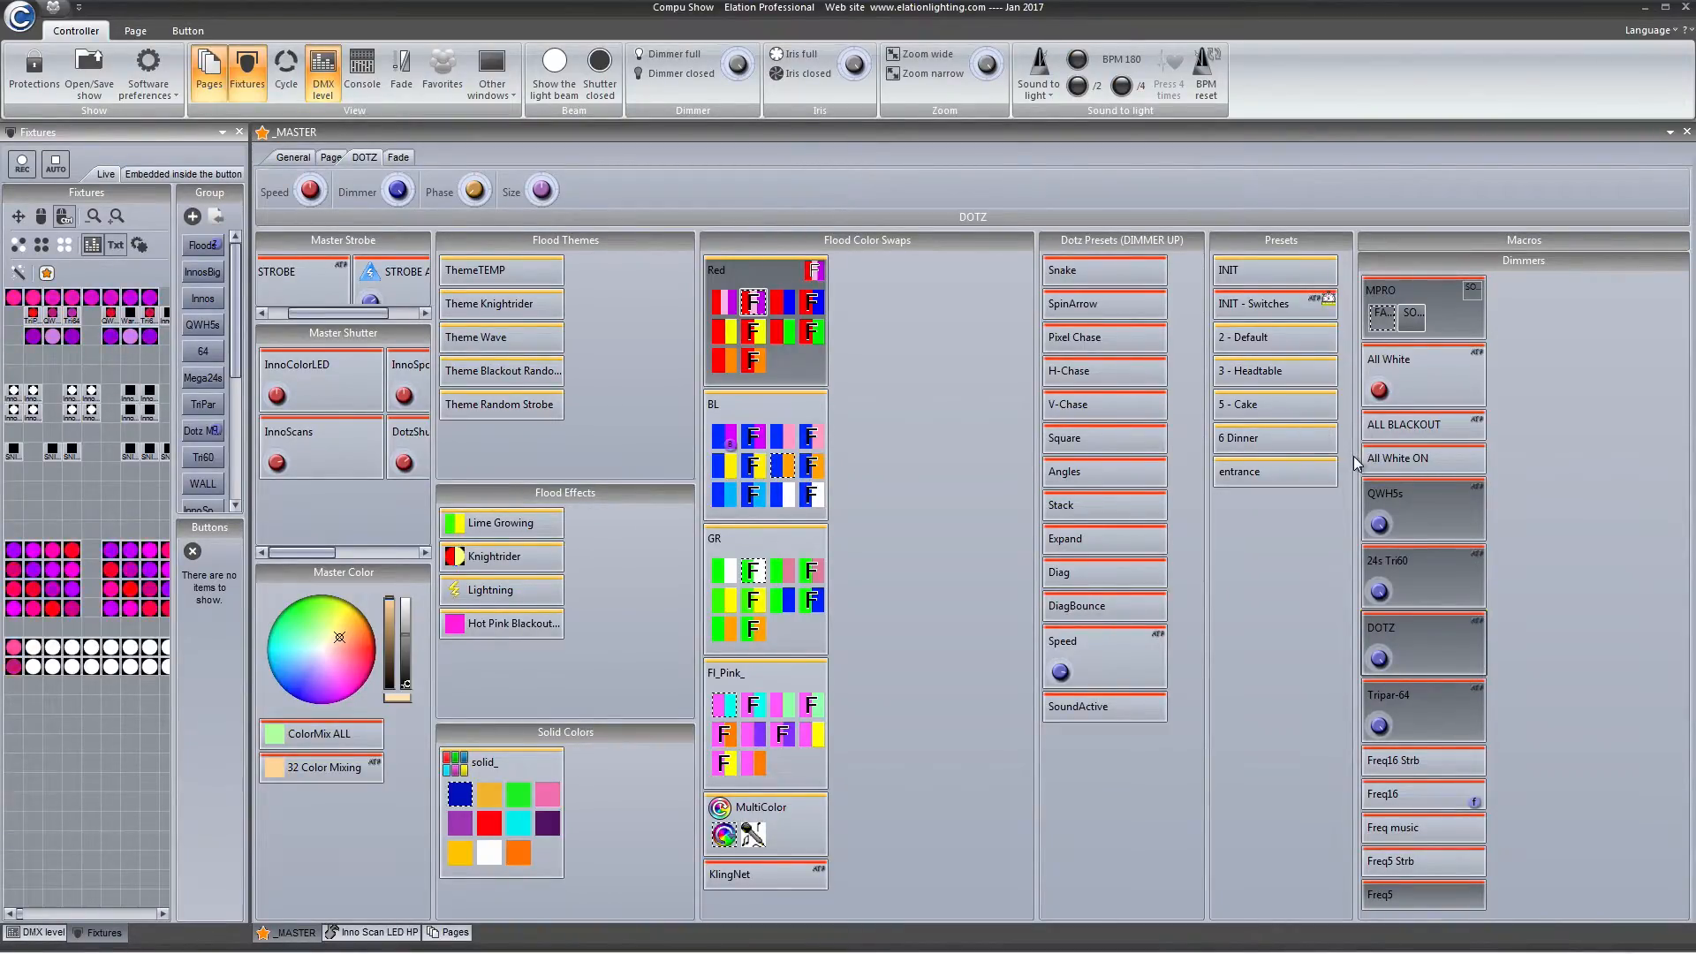
Step: Shrink the Macros and Dimmers column to the page edge, widen it to reveal the macros, and shrink it again
drag(1355, 457, 1672, 457)
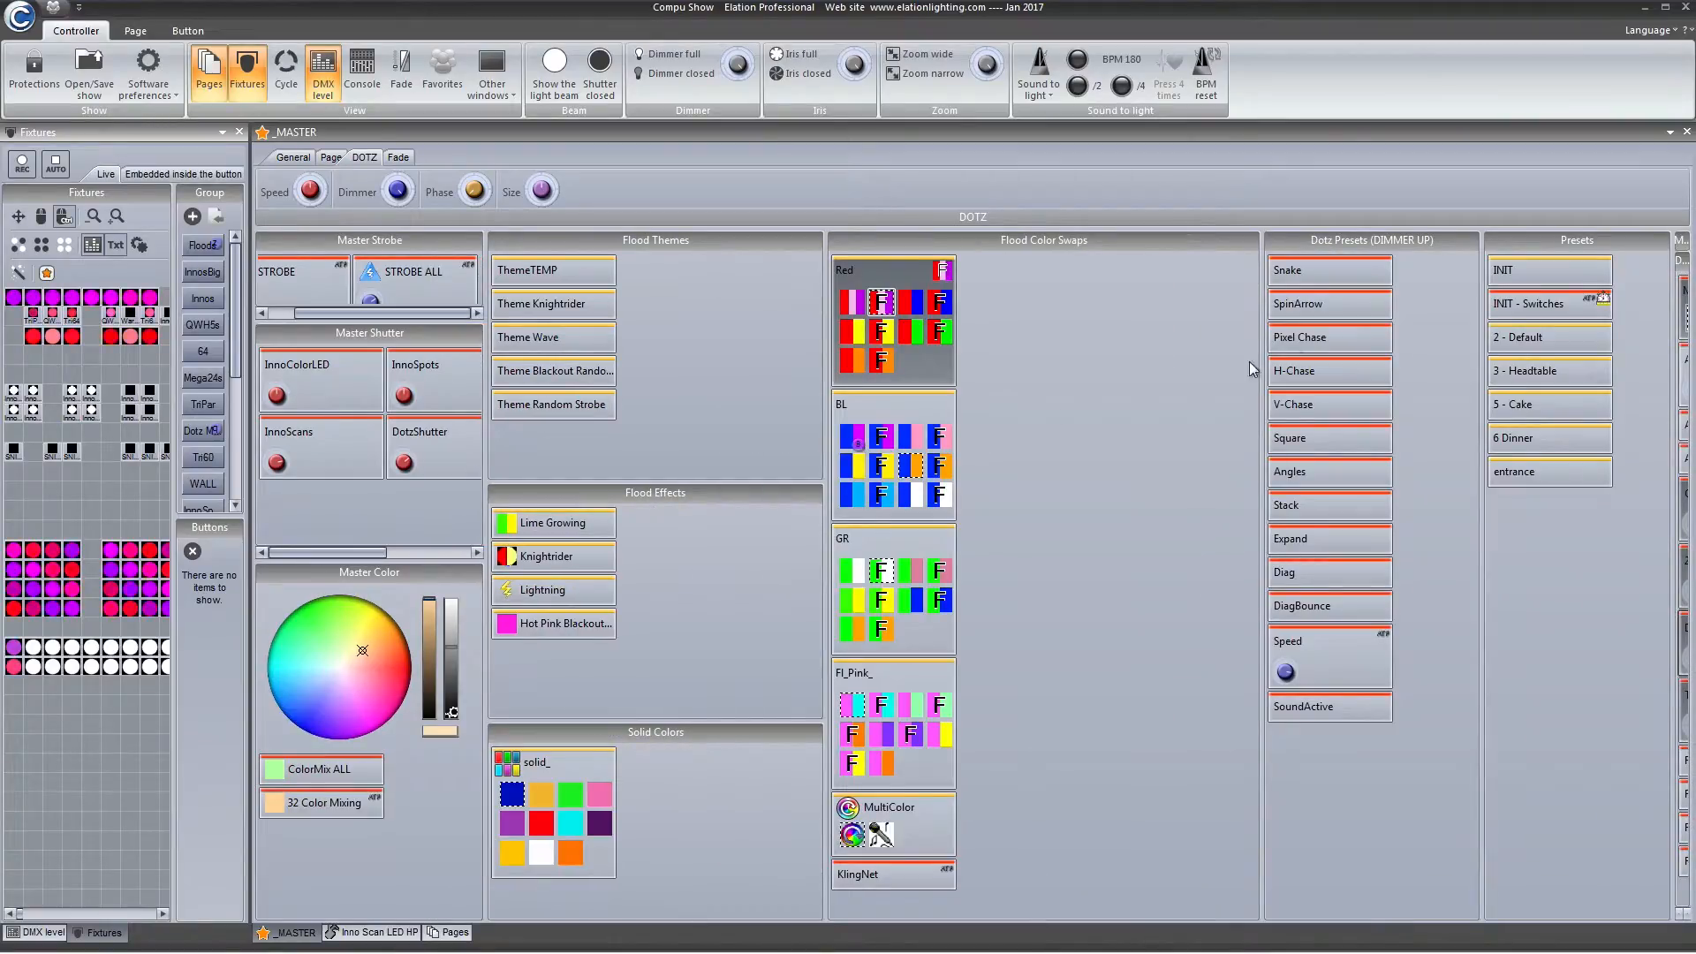
drag(1672, 287, 1385, 284)
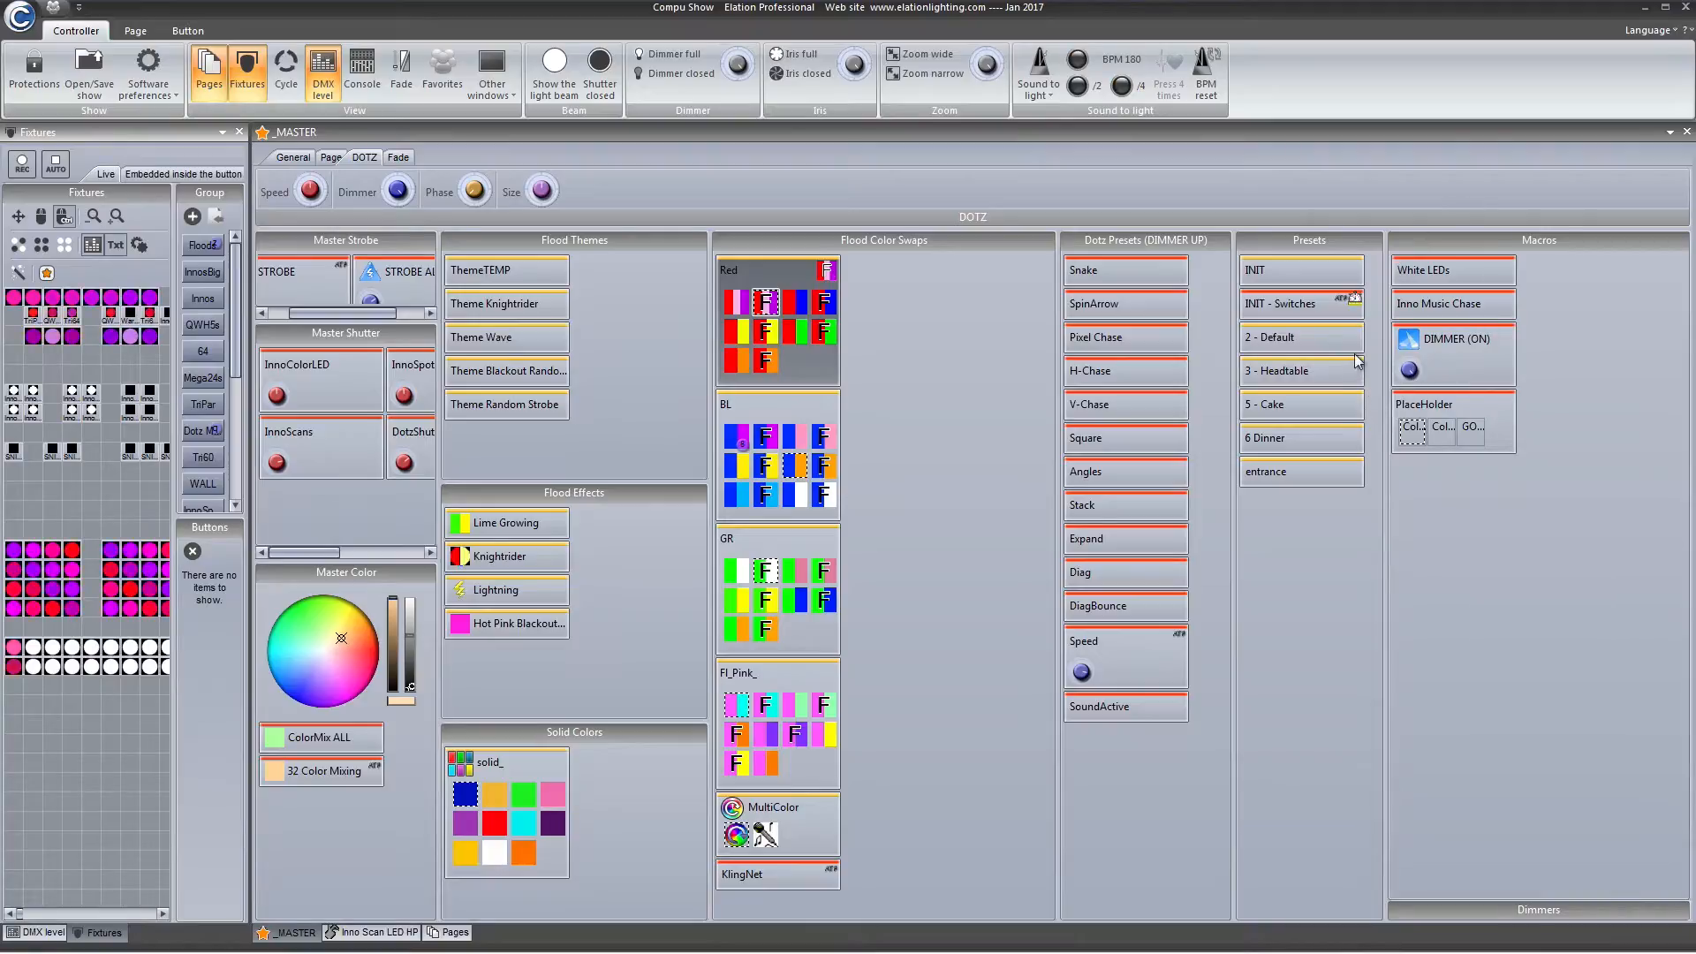
drag(1384, 551, 1674, 557)
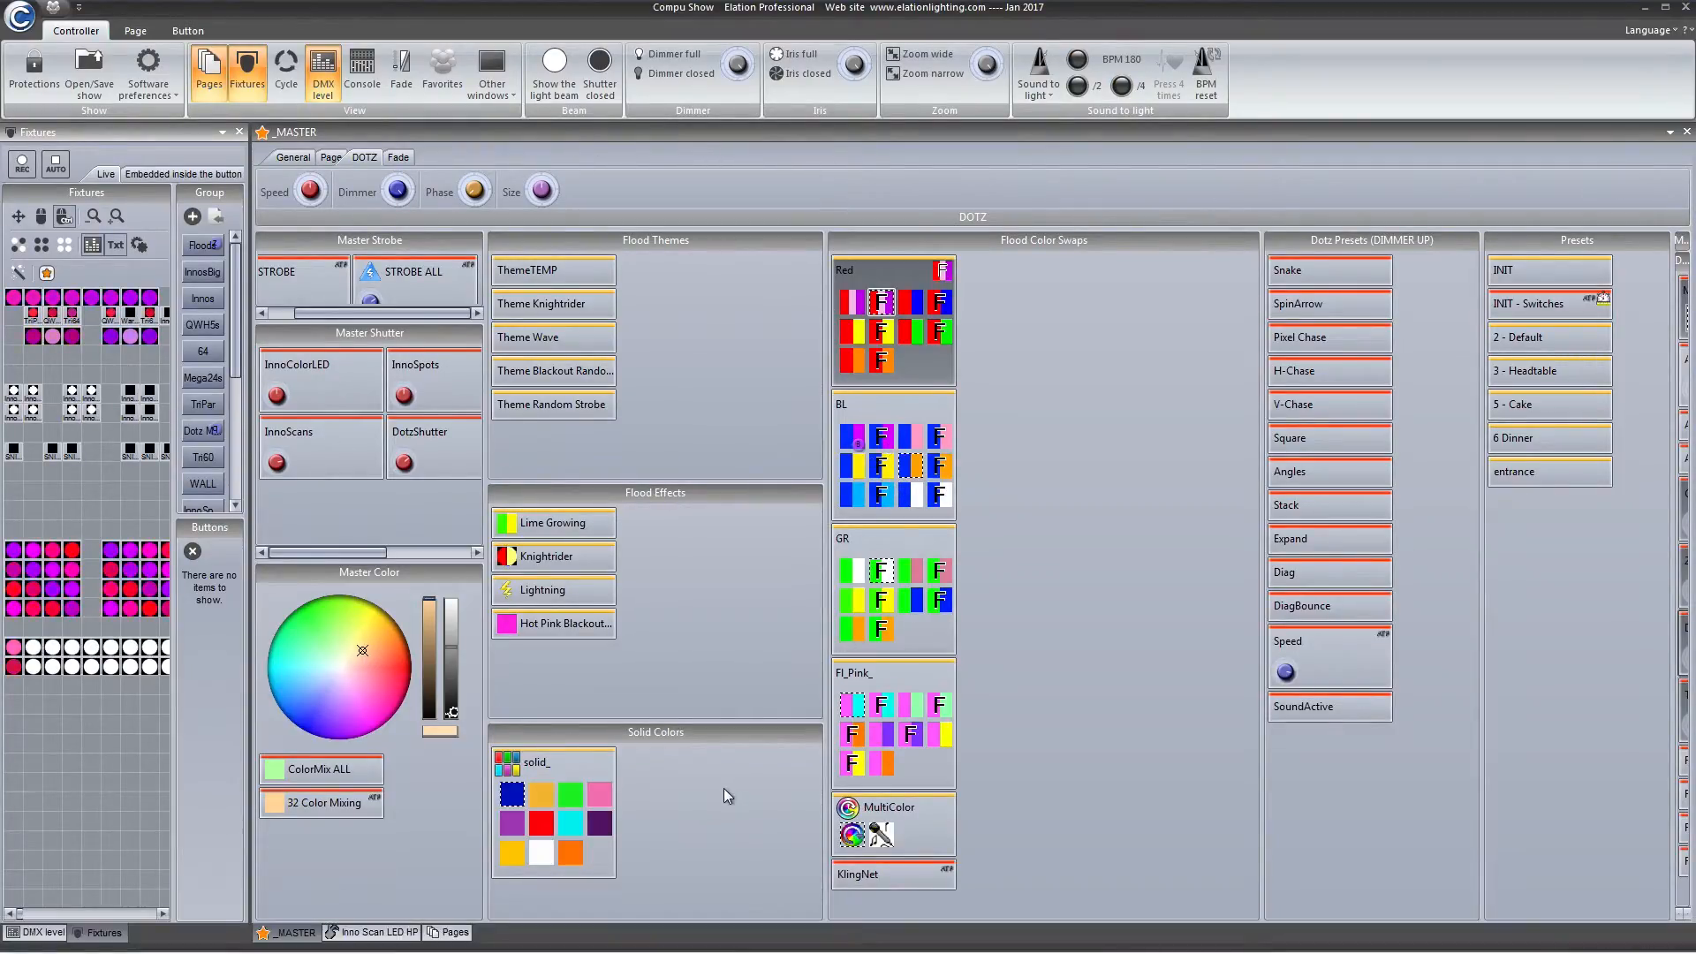
Step: Switch to the Inno Scan LED HP page and toggle its DM Rand, DM Flash Fade WH and DM Flash Fade clr presets
click(404, 934)
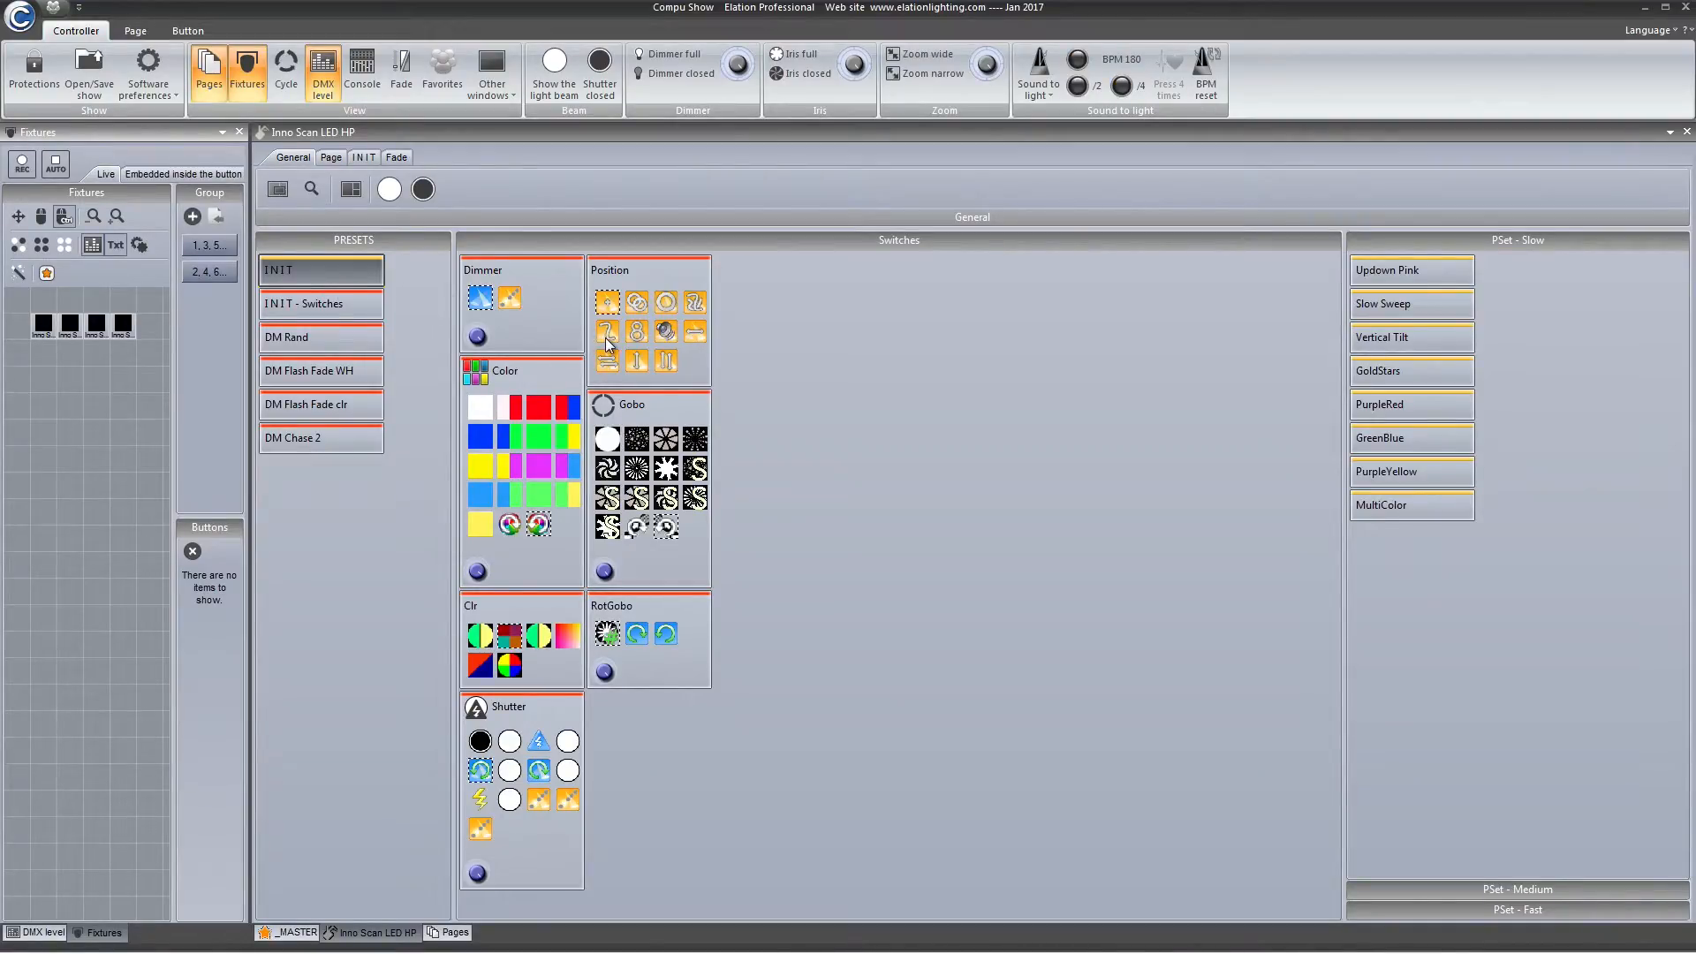
click(328, 336)
click(323, 364)
click(332, 392)
click(333, 342)
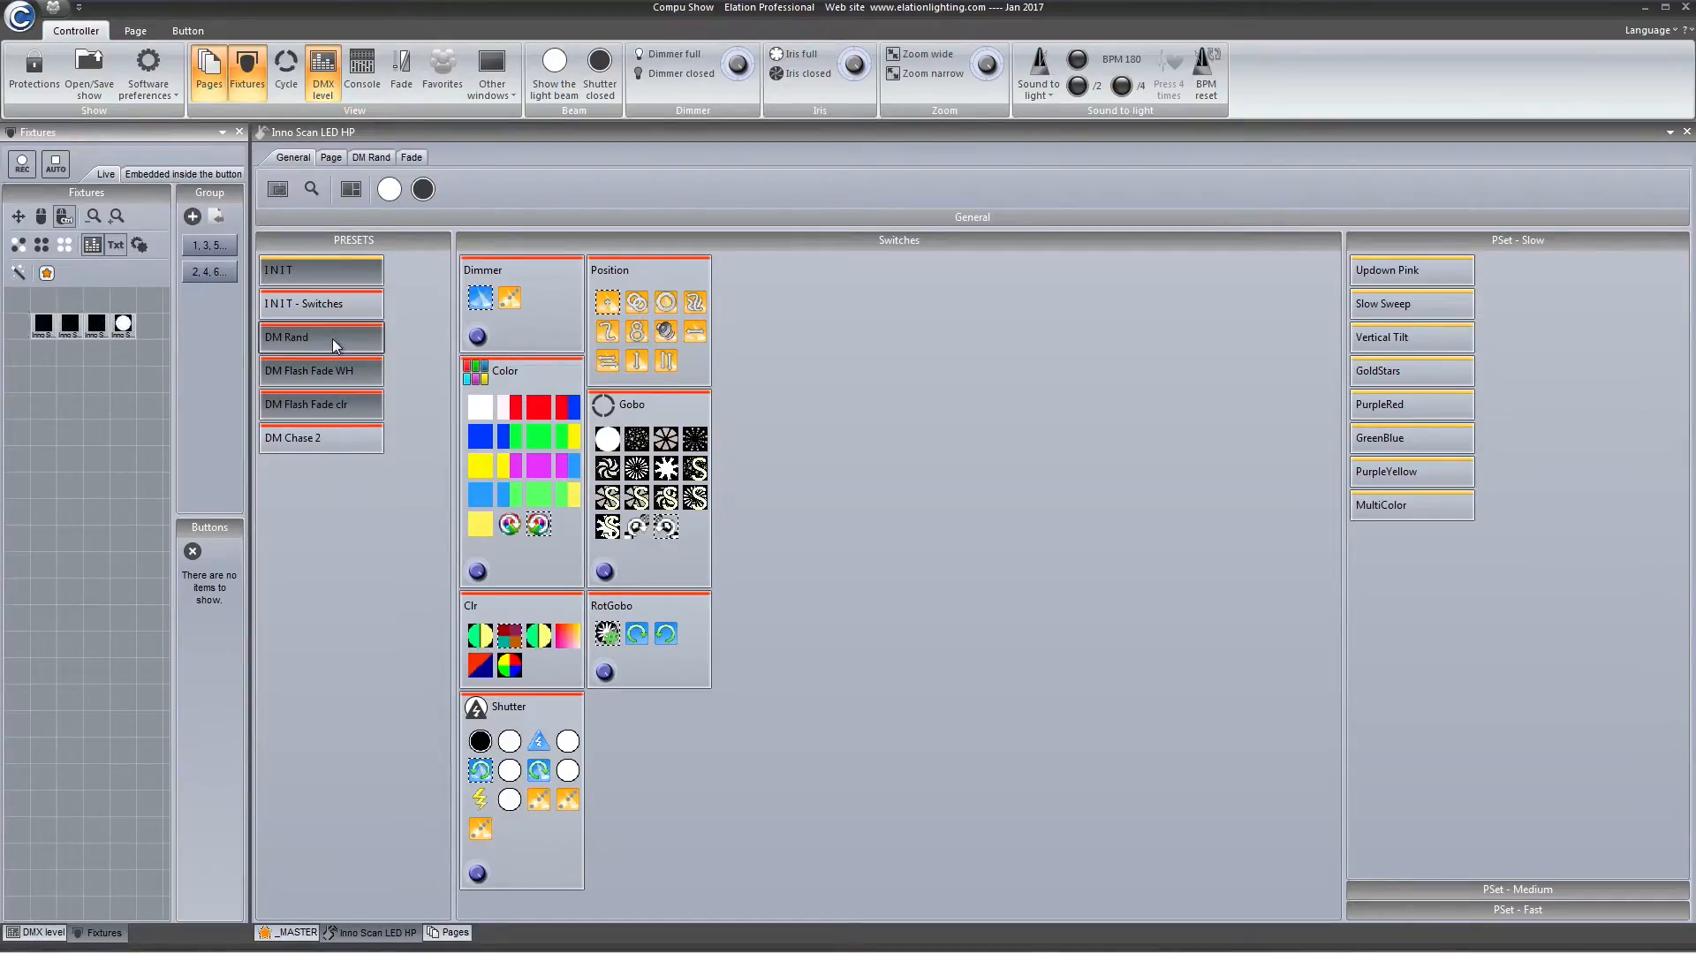
click(325, 364)
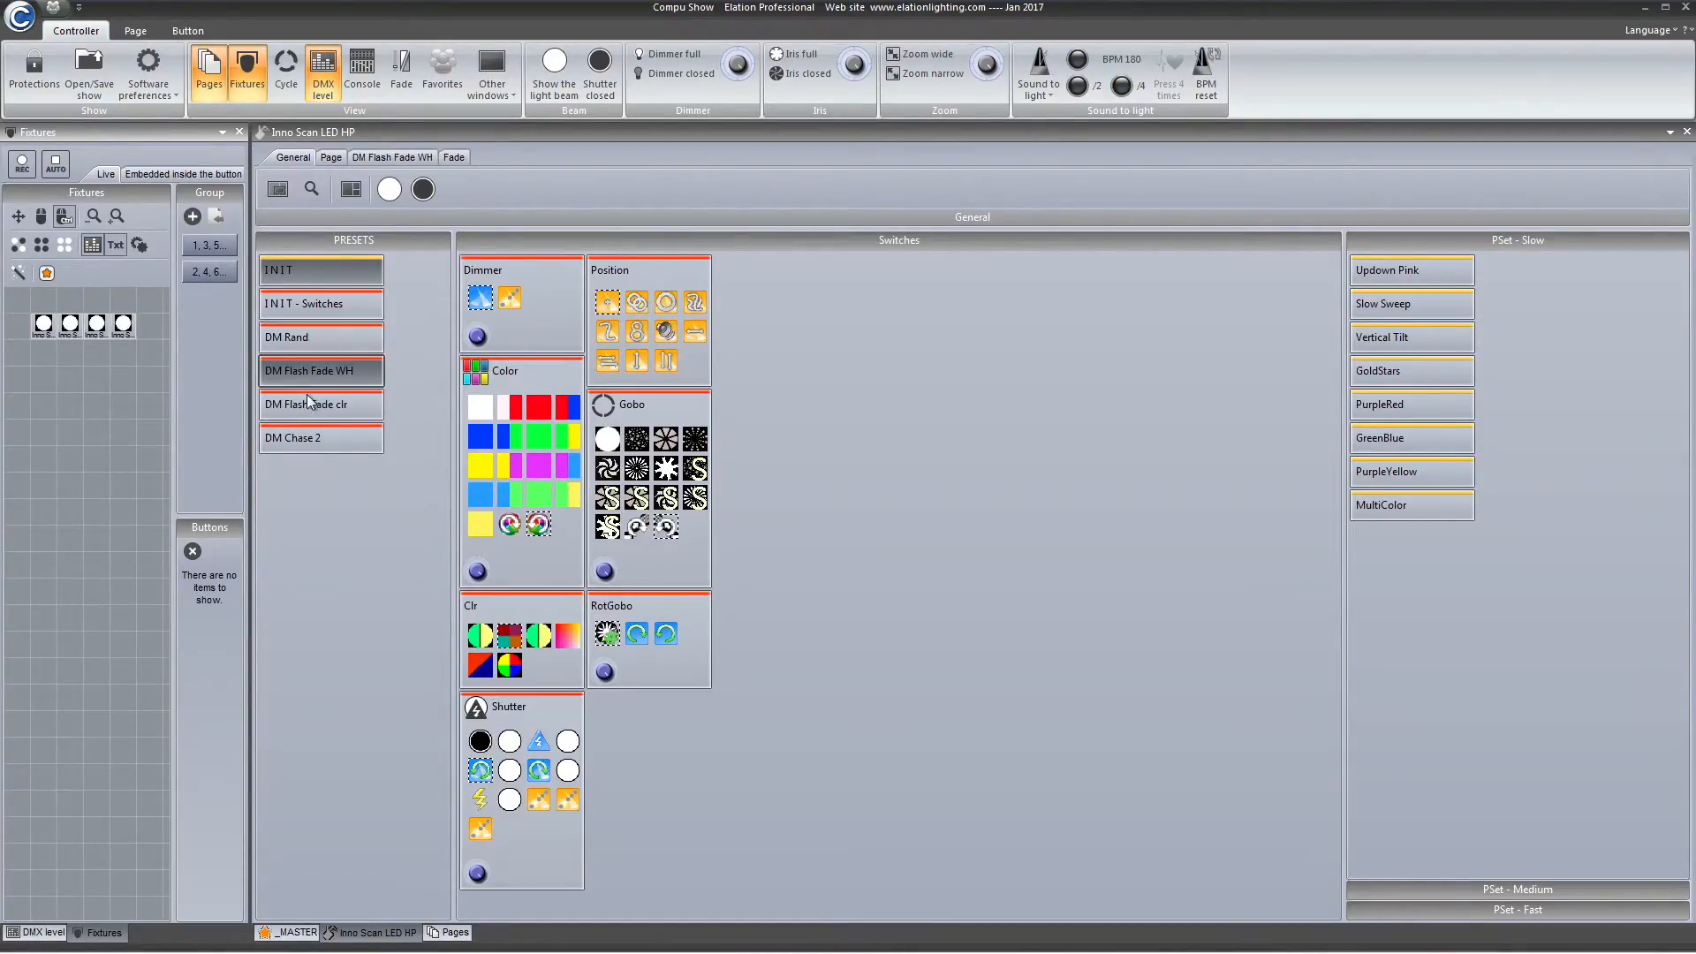
click(309, 400)
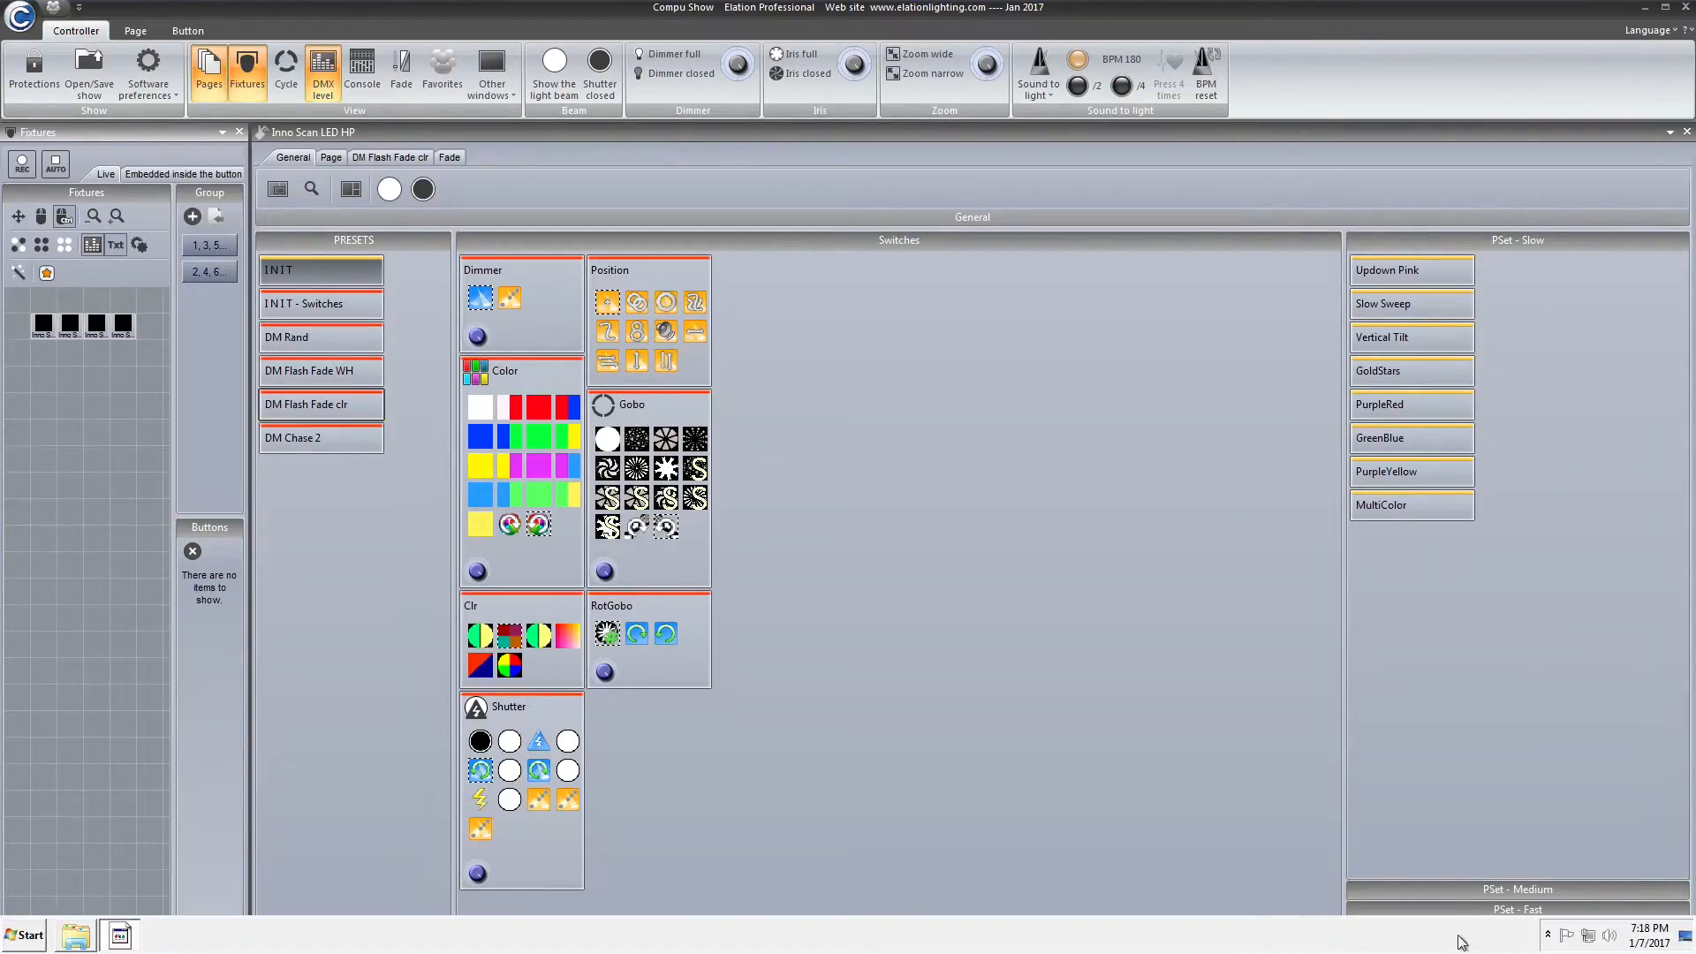
Step: Expand the PSet - Fast presets, and dock the MIDICON console beside the page, wide enough to show it completely
click(1532, 915)
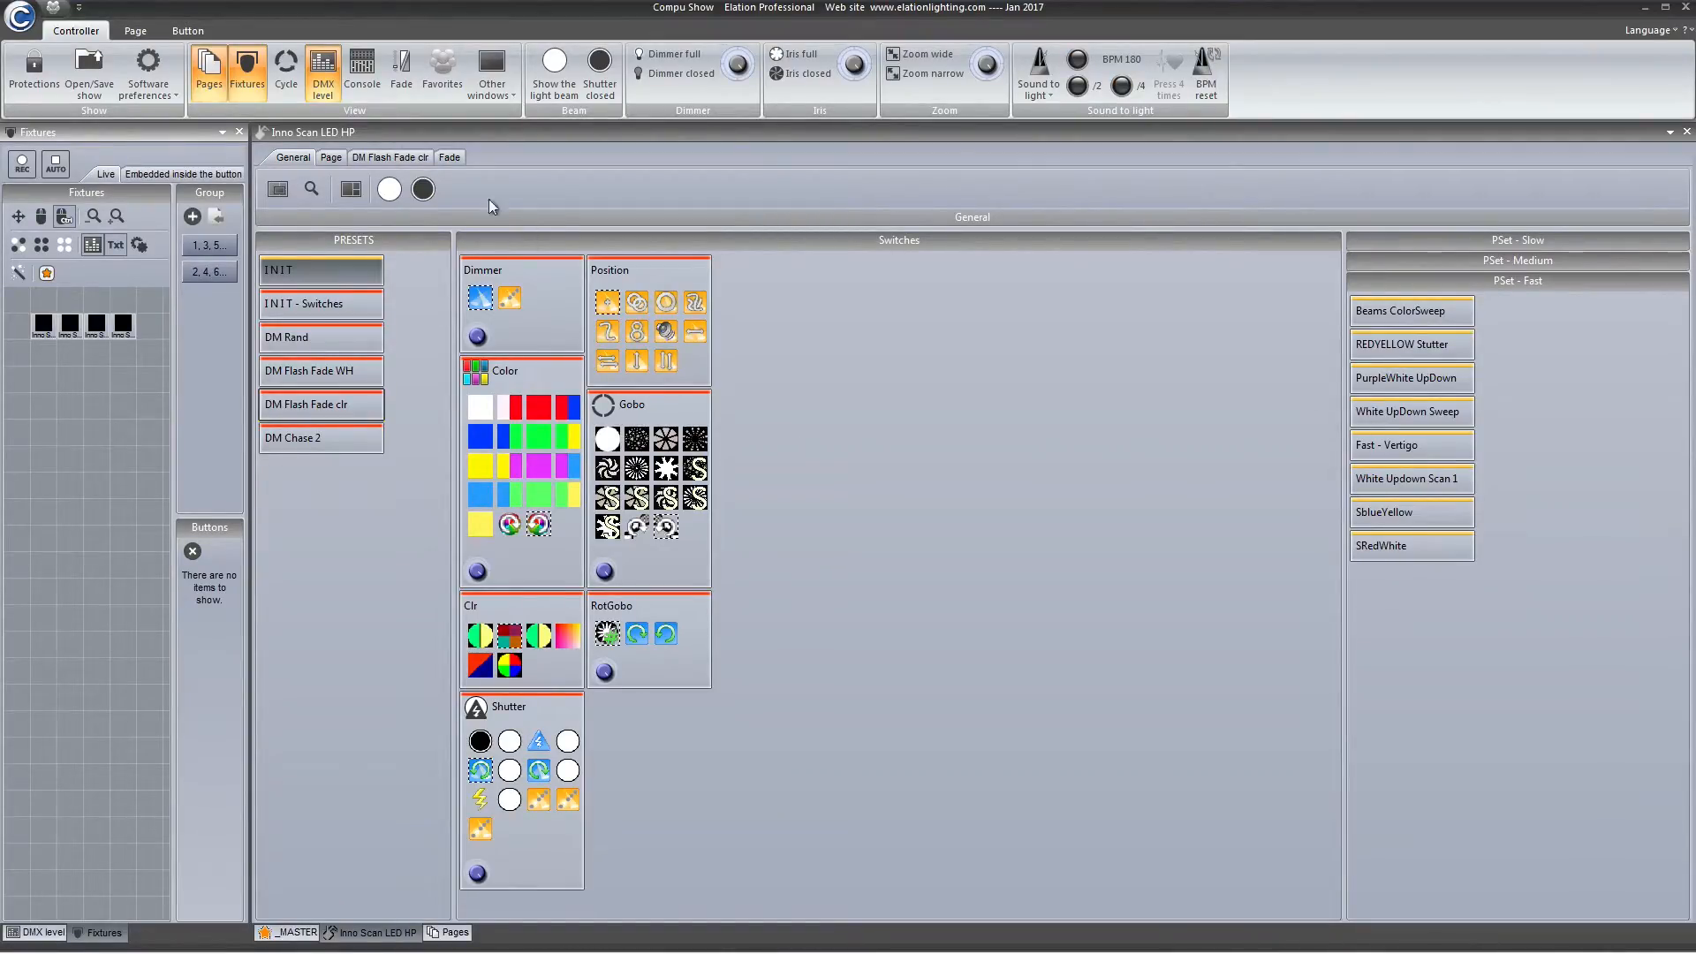
click(362, 71)
drag(489, 21, 134, 537)
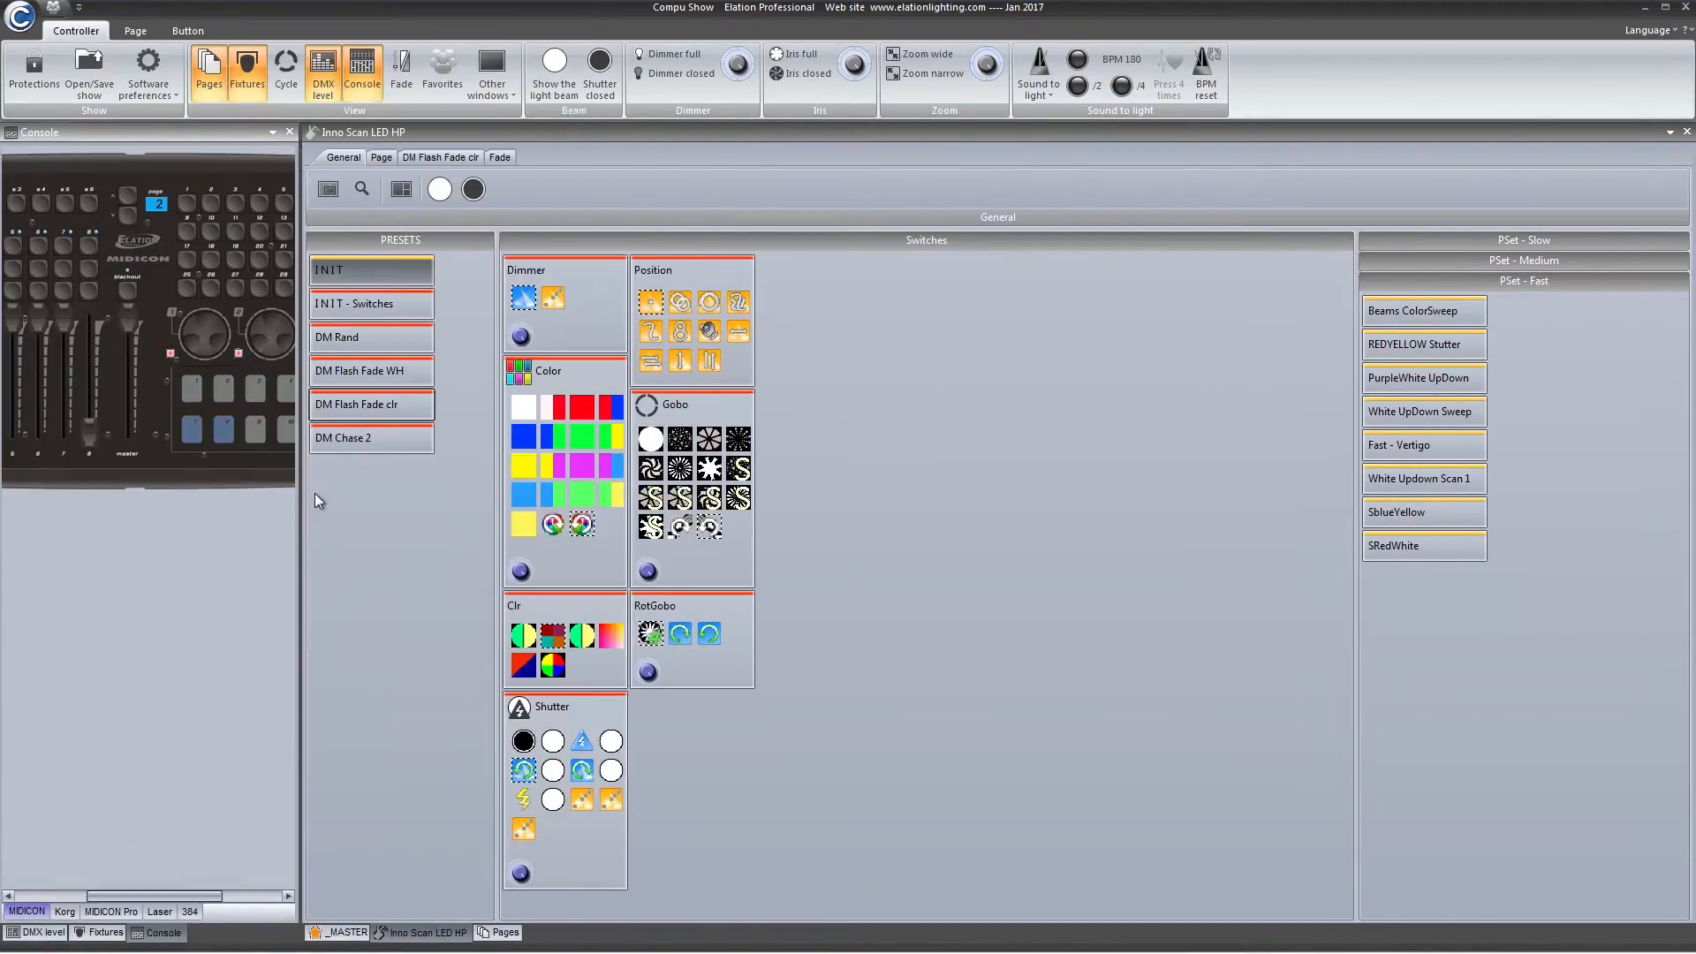
drag(300, 493, 661, 481)
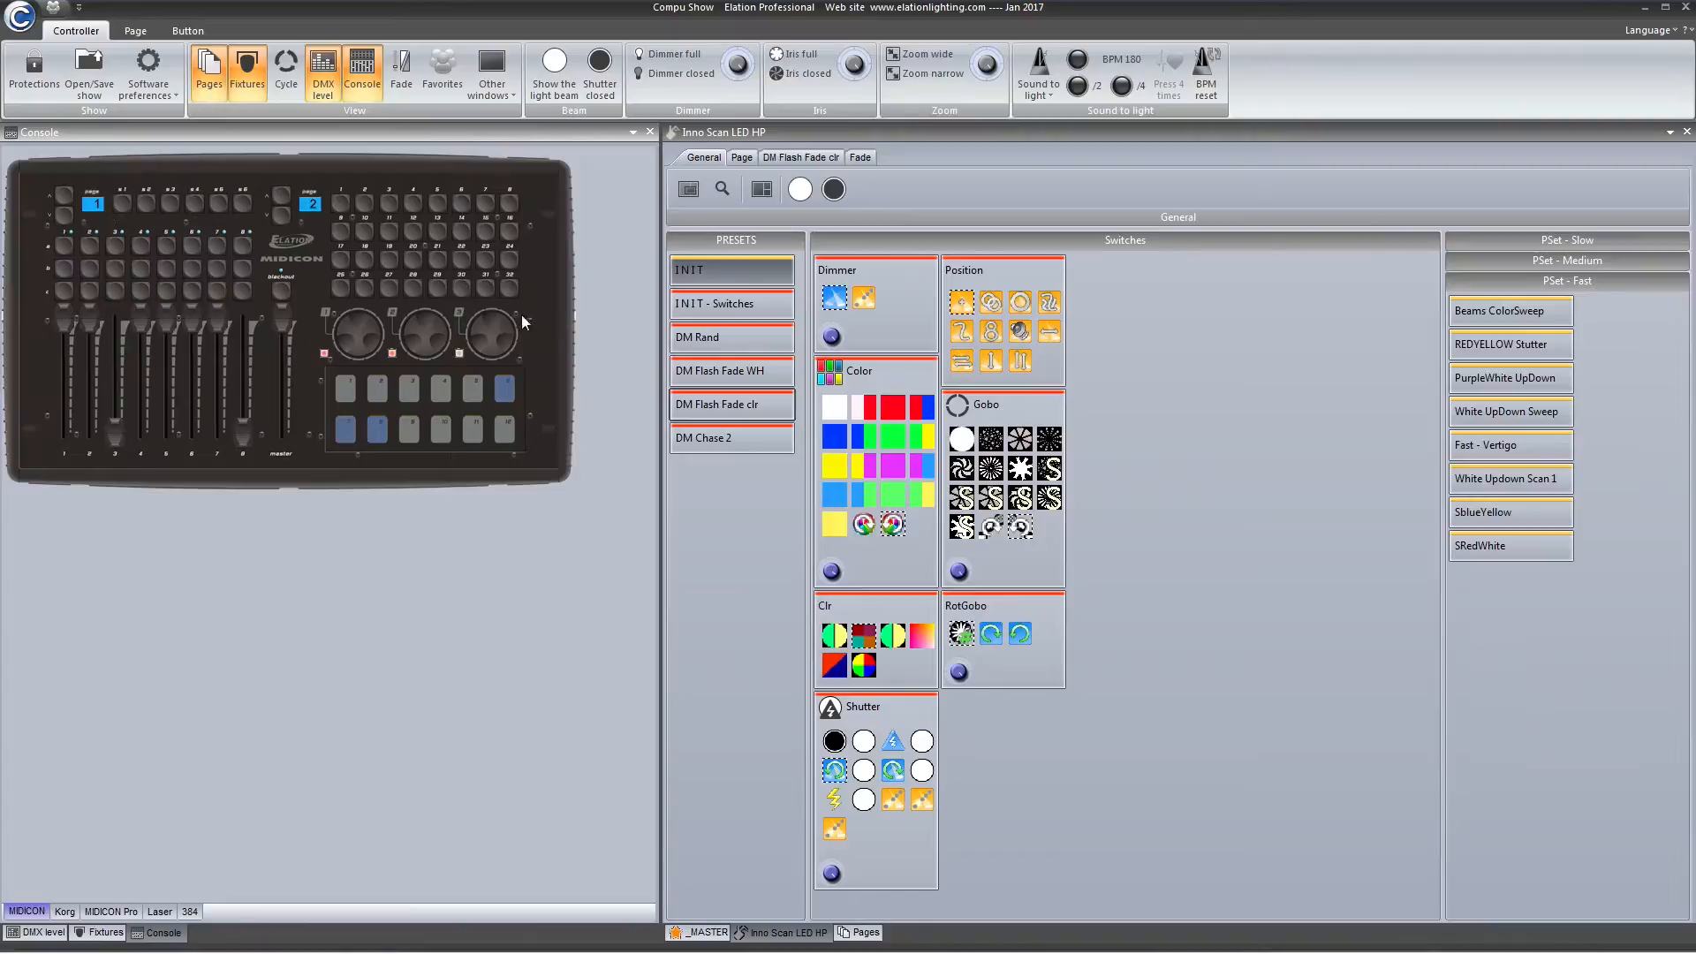
Step: Trigger fast presets from the MIDICON console's numbered buttons, including REDYELLOW Stutter, SblueYellow and Fast - Vertigo
click(409, 236)
click(386, 234)
click(369, 233)
click(485, 233)
click(509, 233)
click(364, 260)
click(412, 260)
click(505, 262)
click(436, 262)
click(413, 260)
click(386, 287)
click(364, 287)
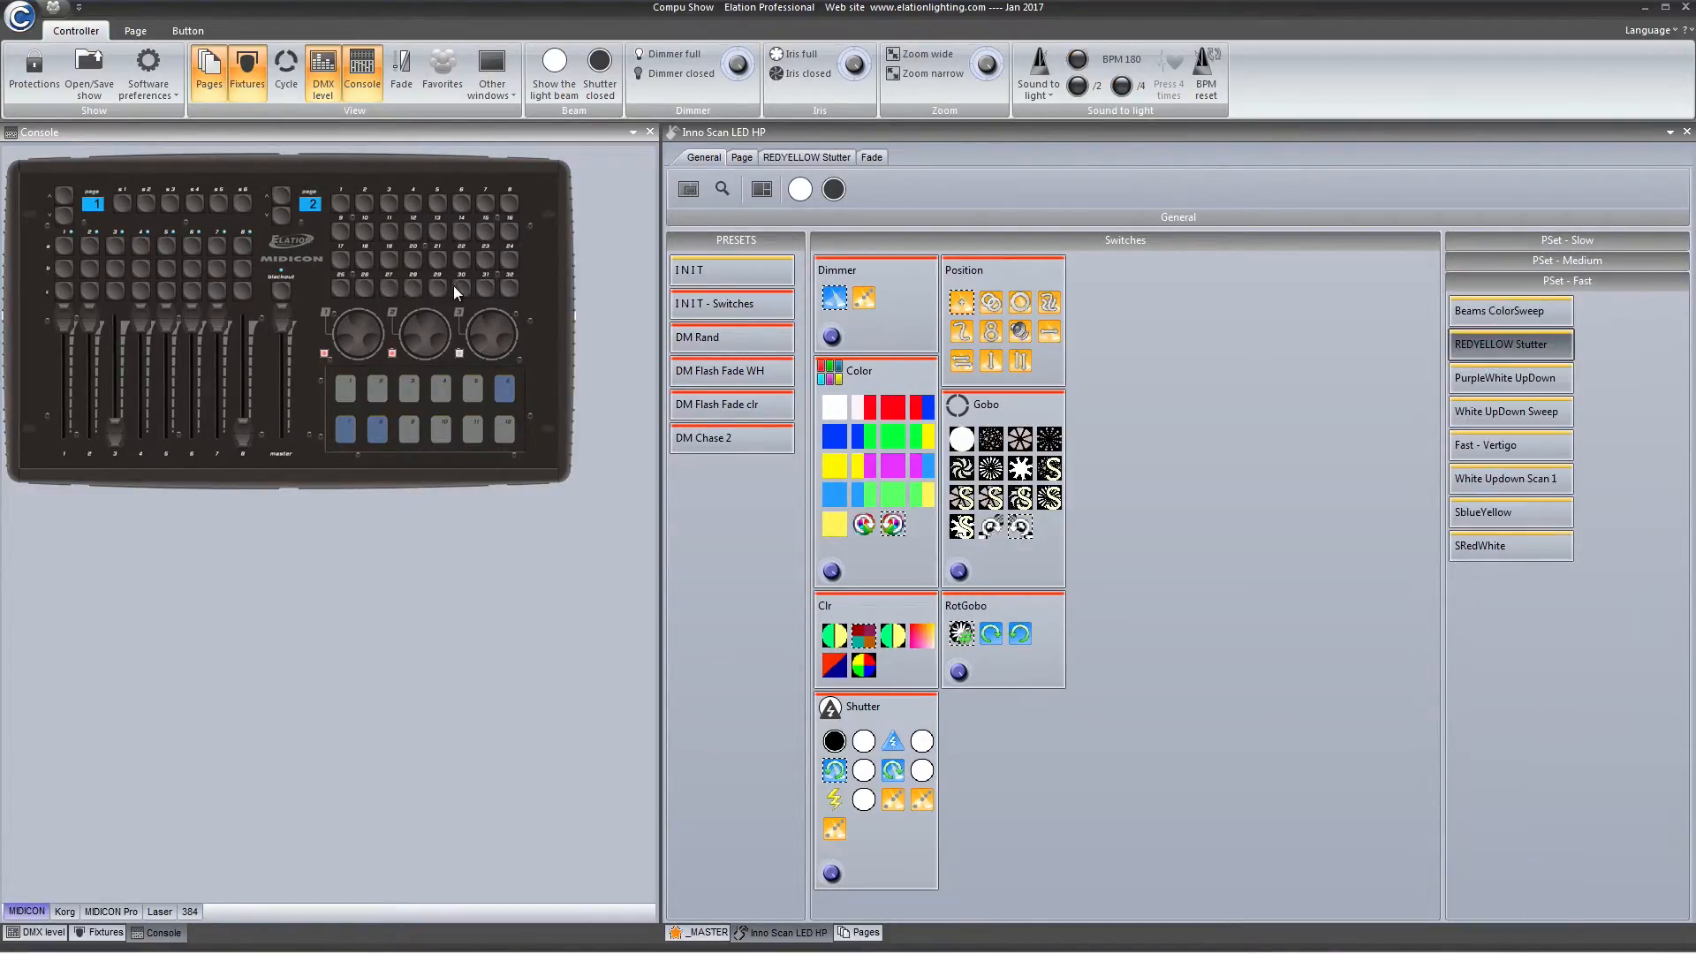
click(452, 286)
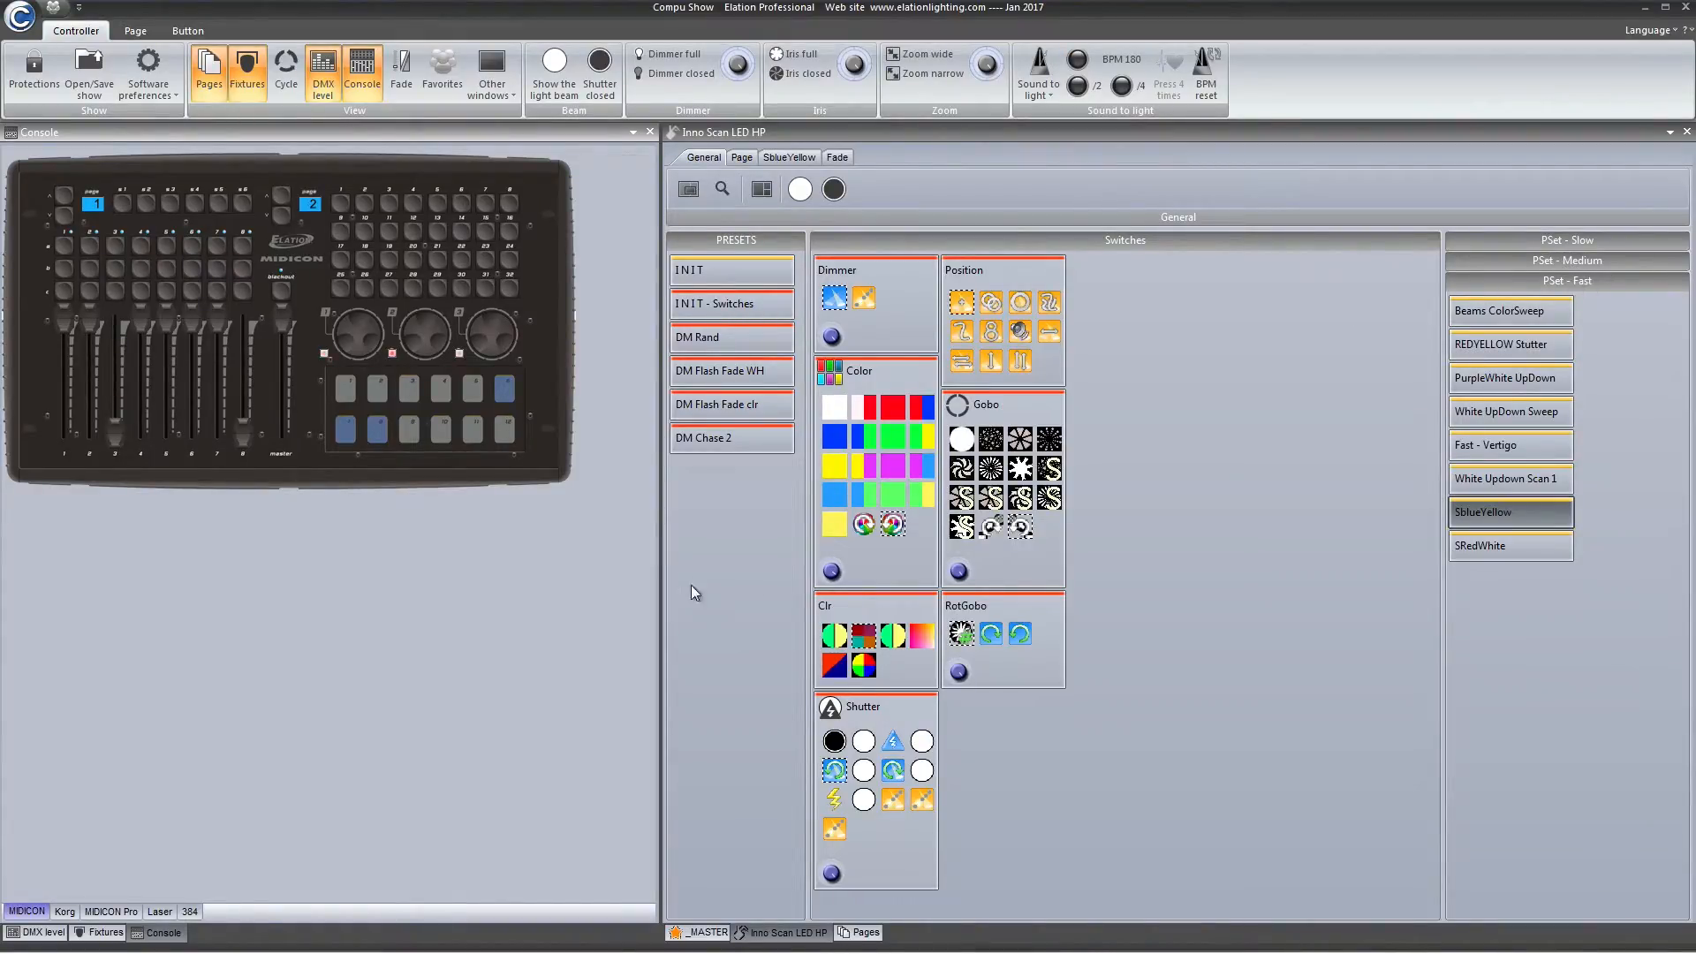
click(427, 279)
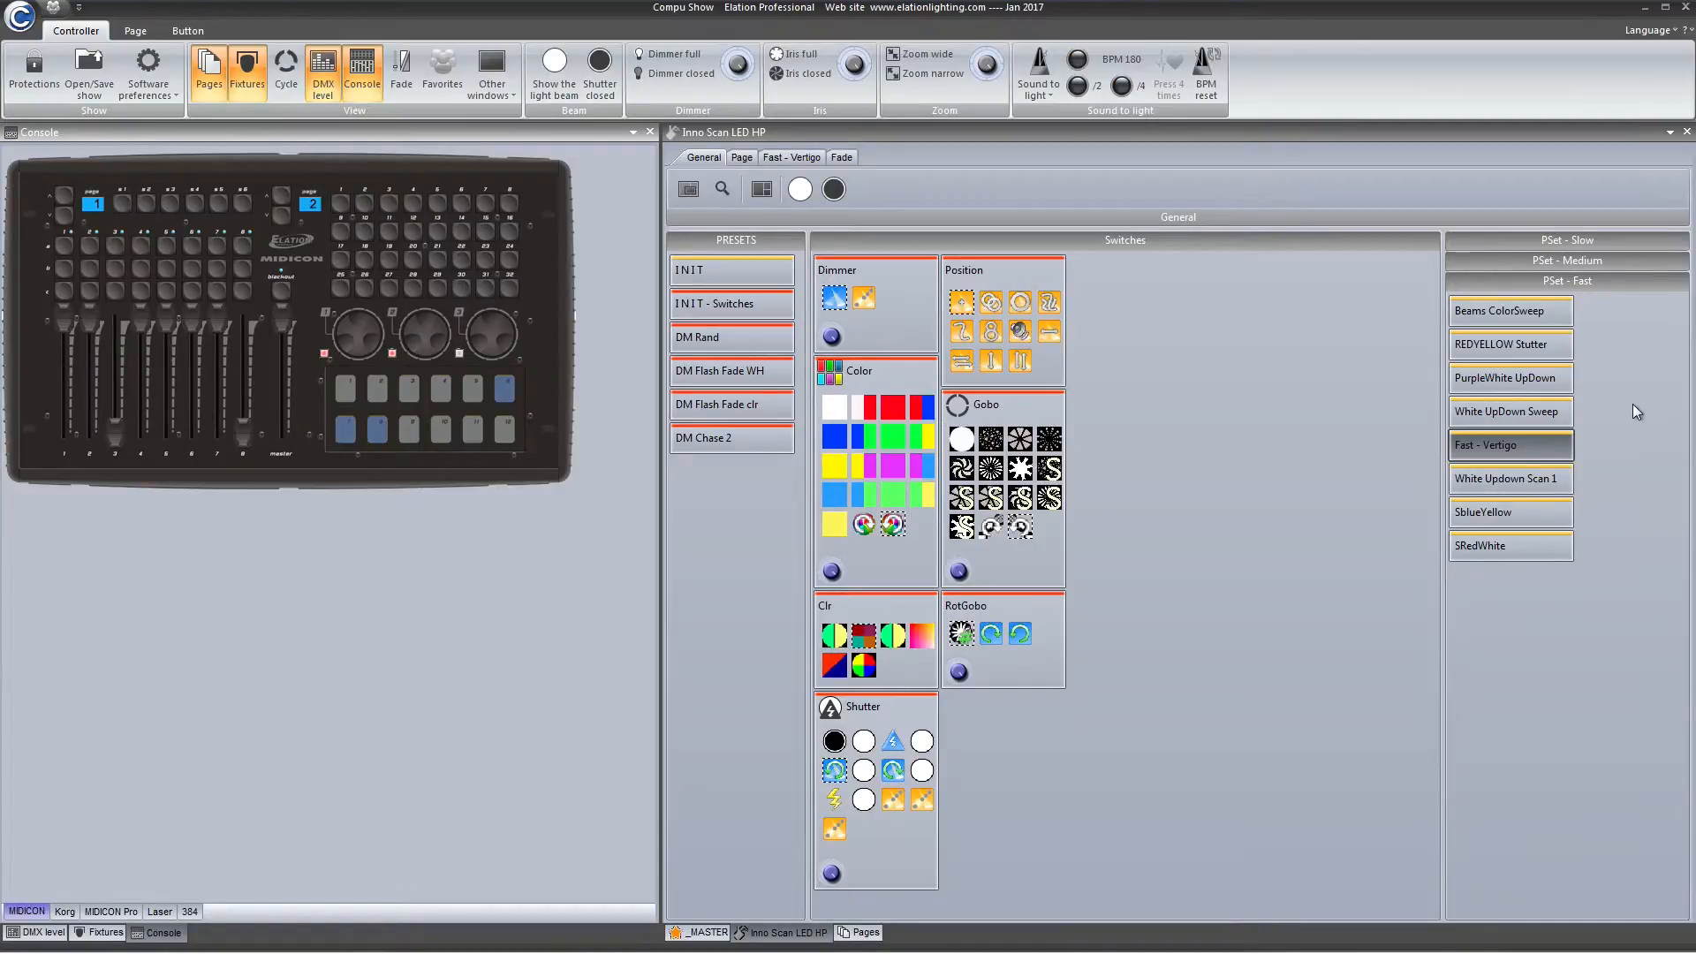
Step: Override the running Fast - Vertigo preset's gobo with the Gobo R-Gobo01 switch
click(990, 439)
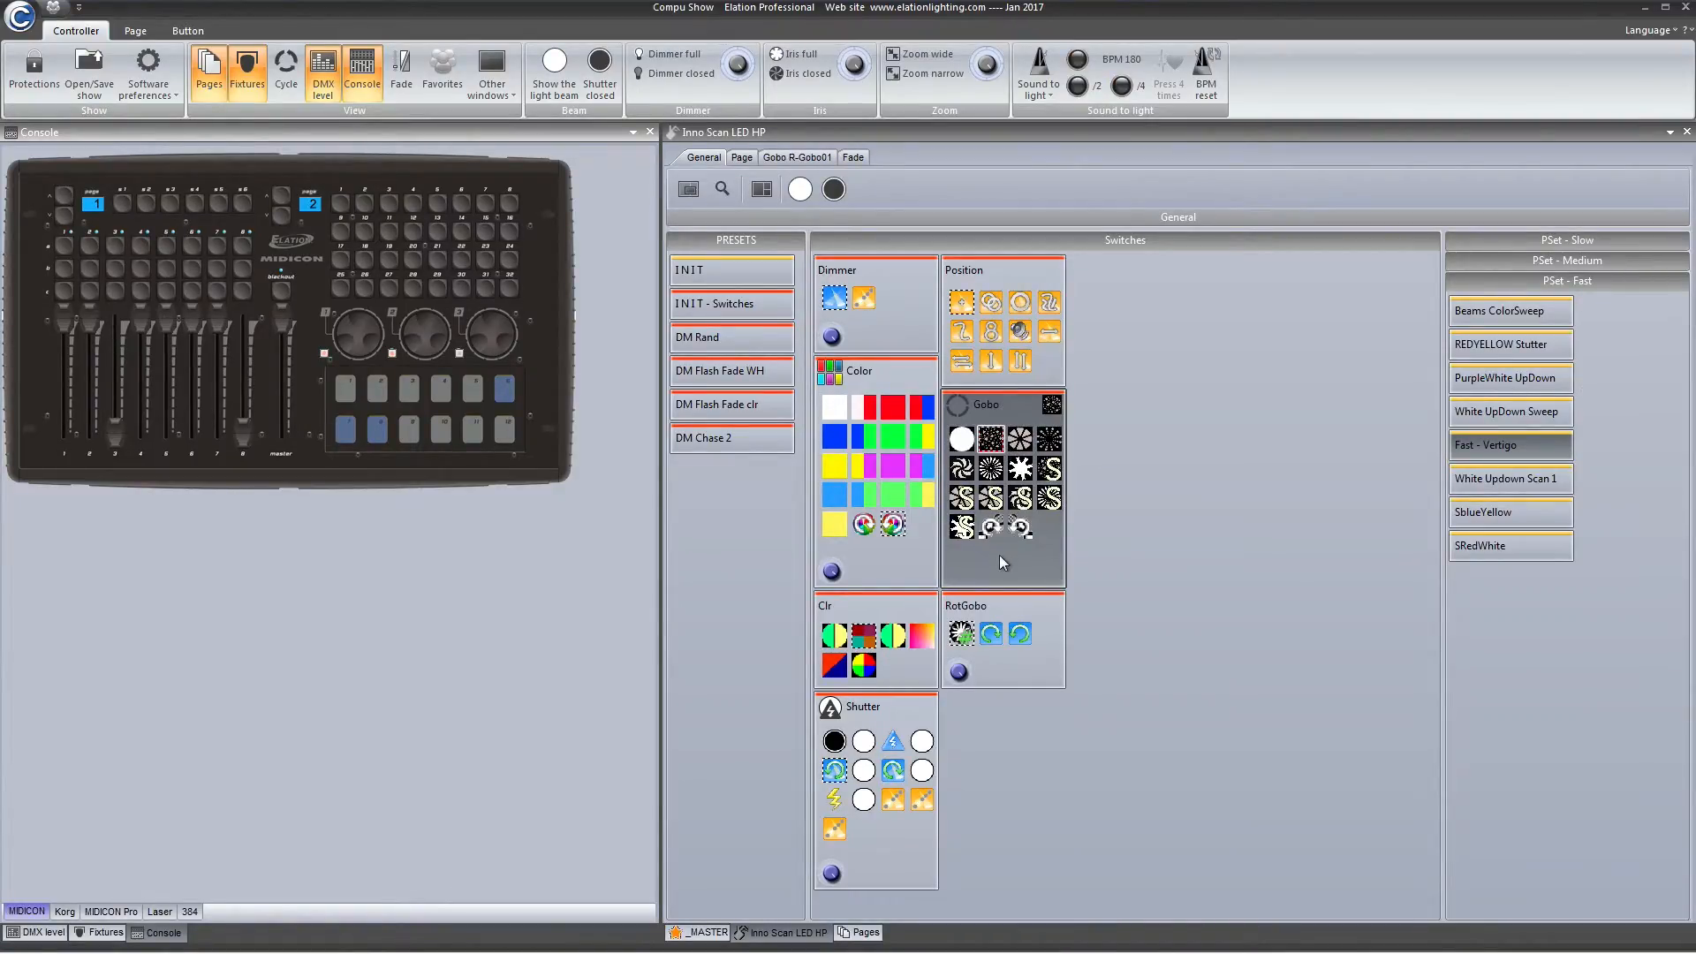
Step: Override the running preset with the Color7 switch and the Clr GR Yel 1 and Clr RBGY color effects
click(834, 494)
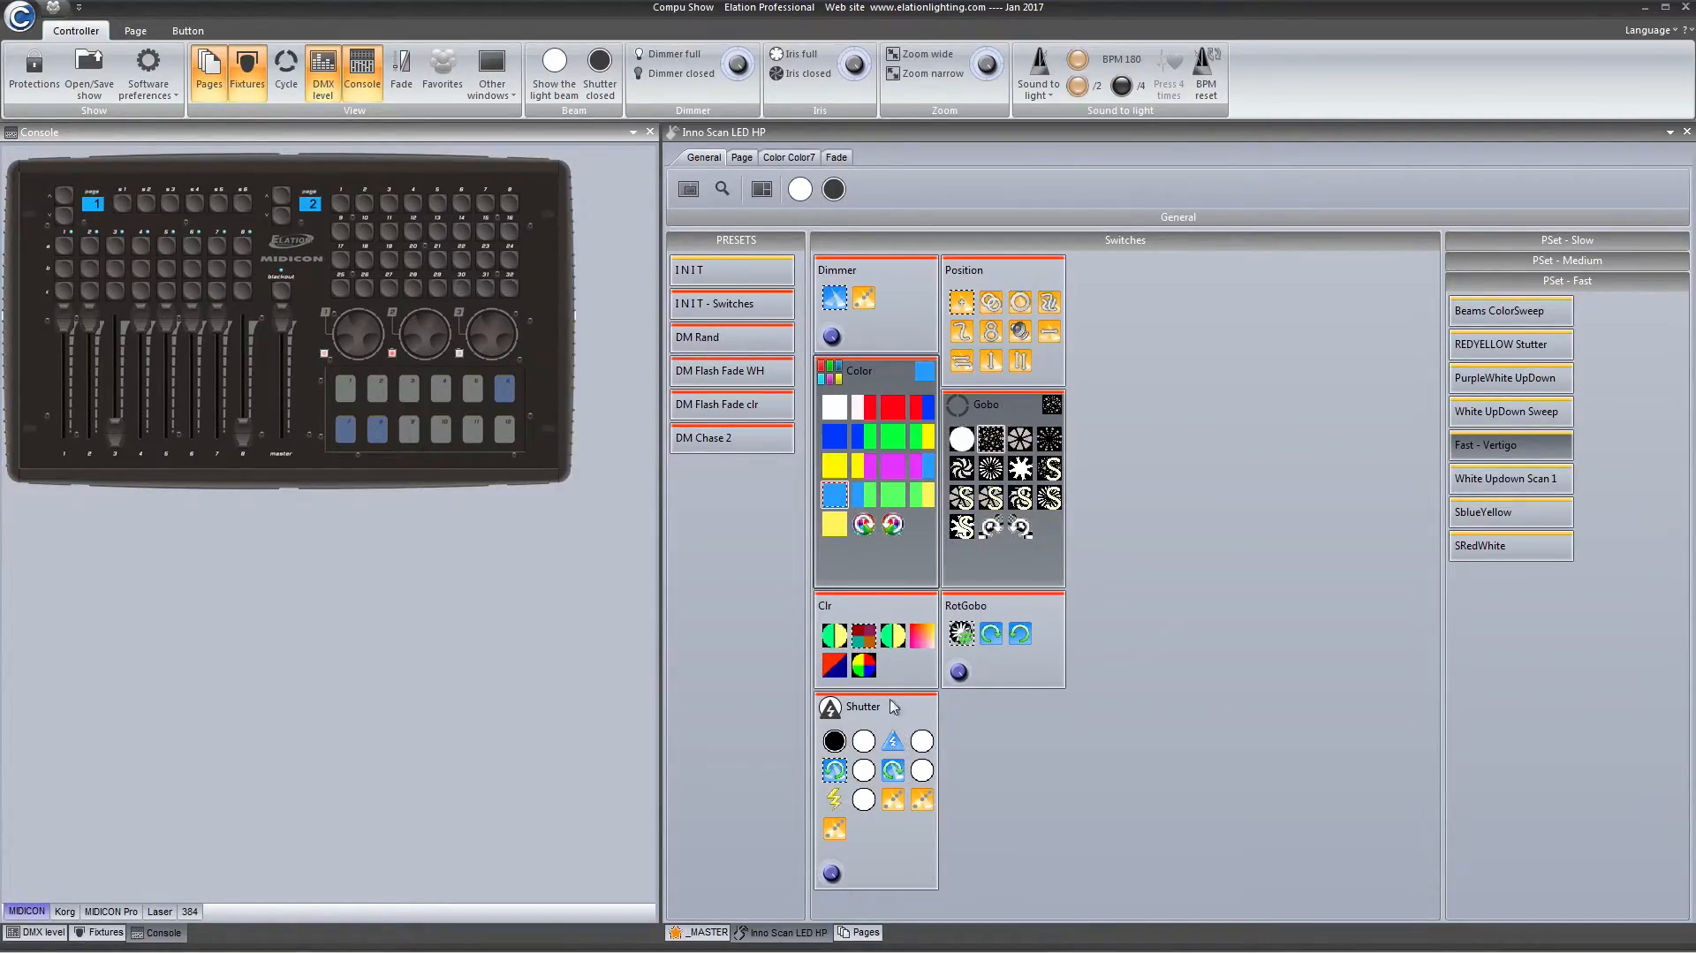
click(834, 636)
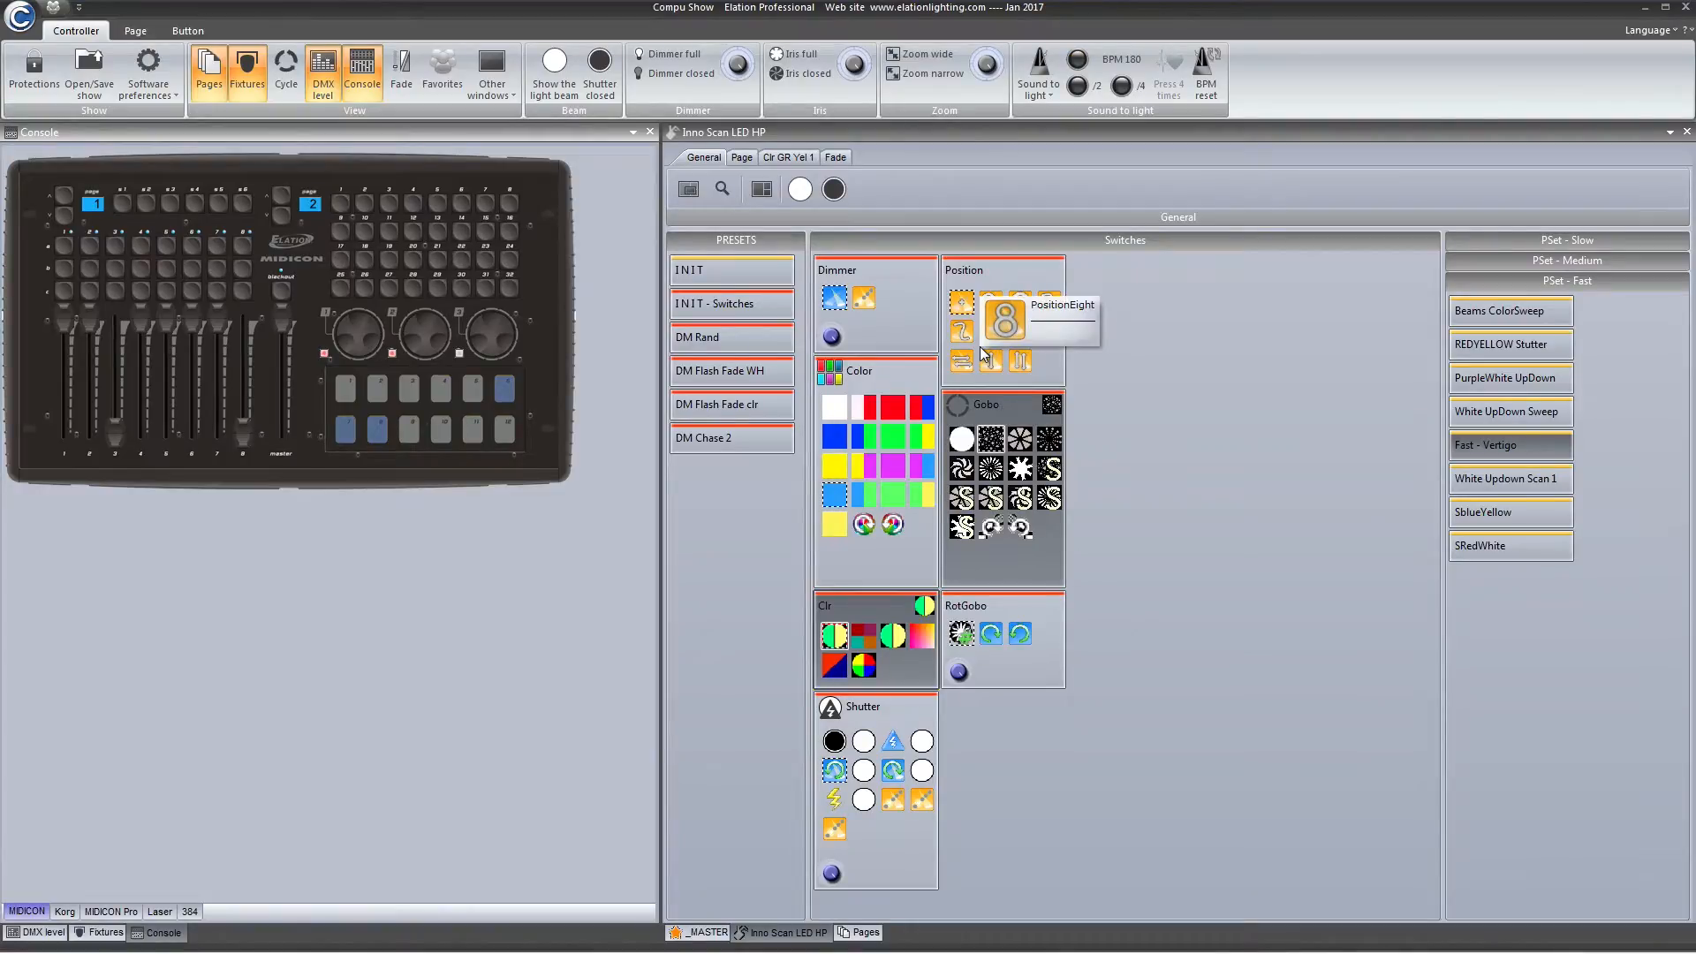
click(863, 664)
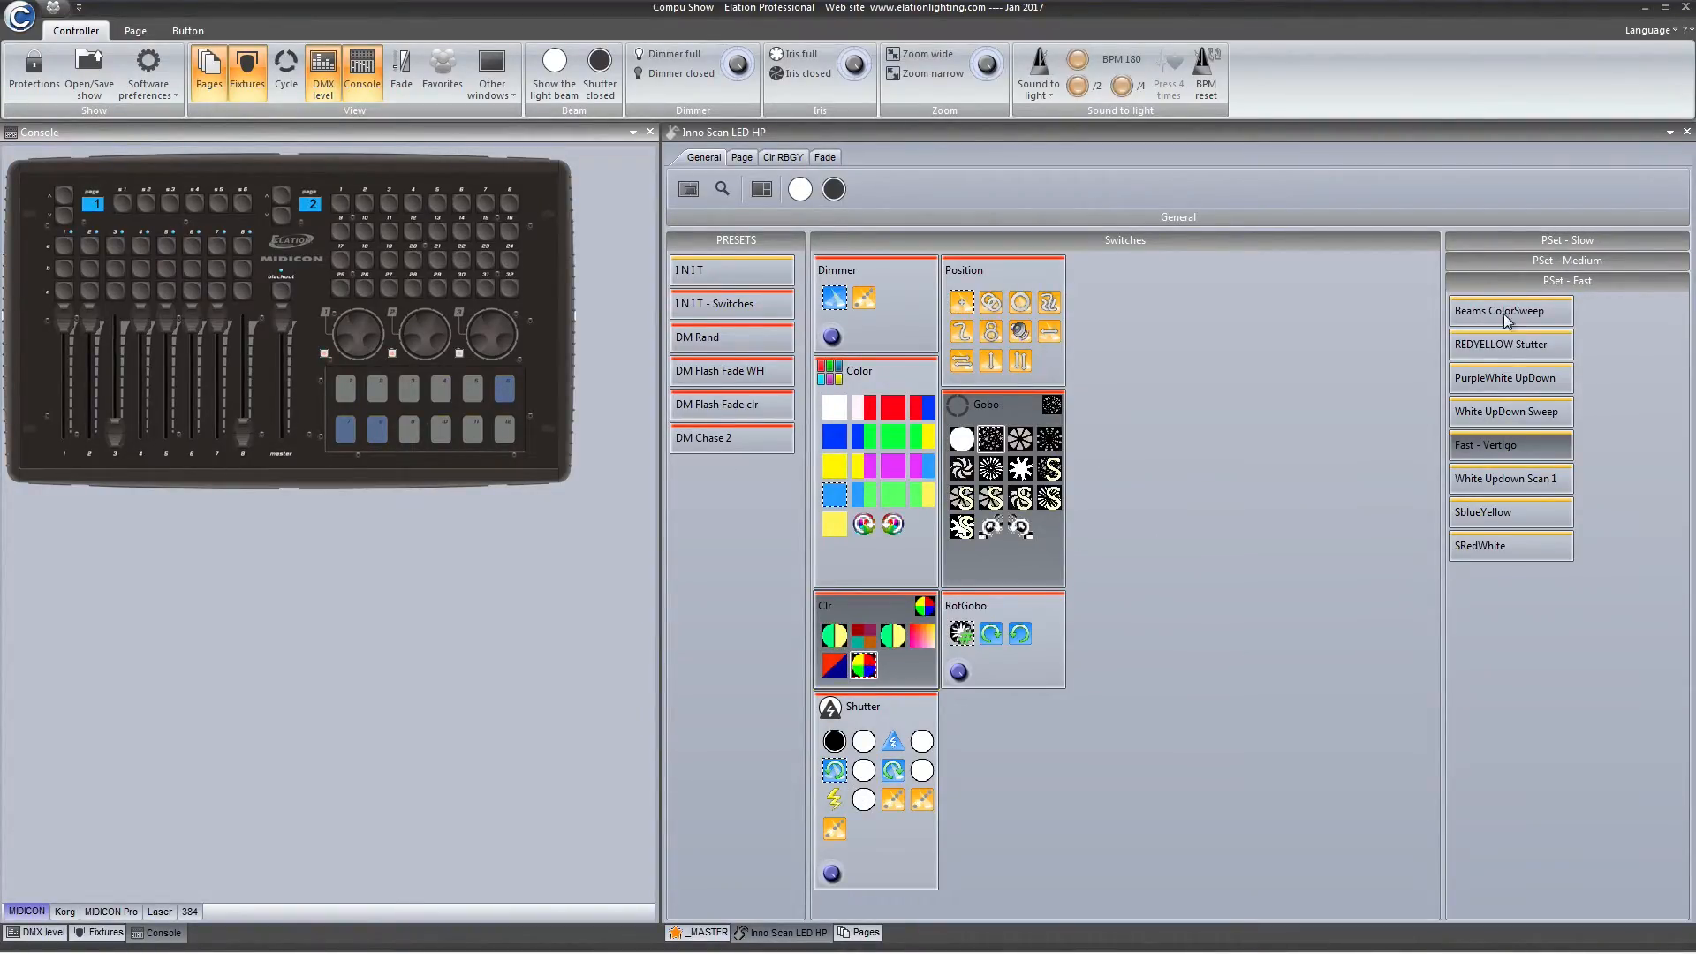
Step: Expand the PSet - Medium presets, activate the PositionCircle phasing switch, and adjust its effect with the MIDICON console's first encoder
click(1577, 265)
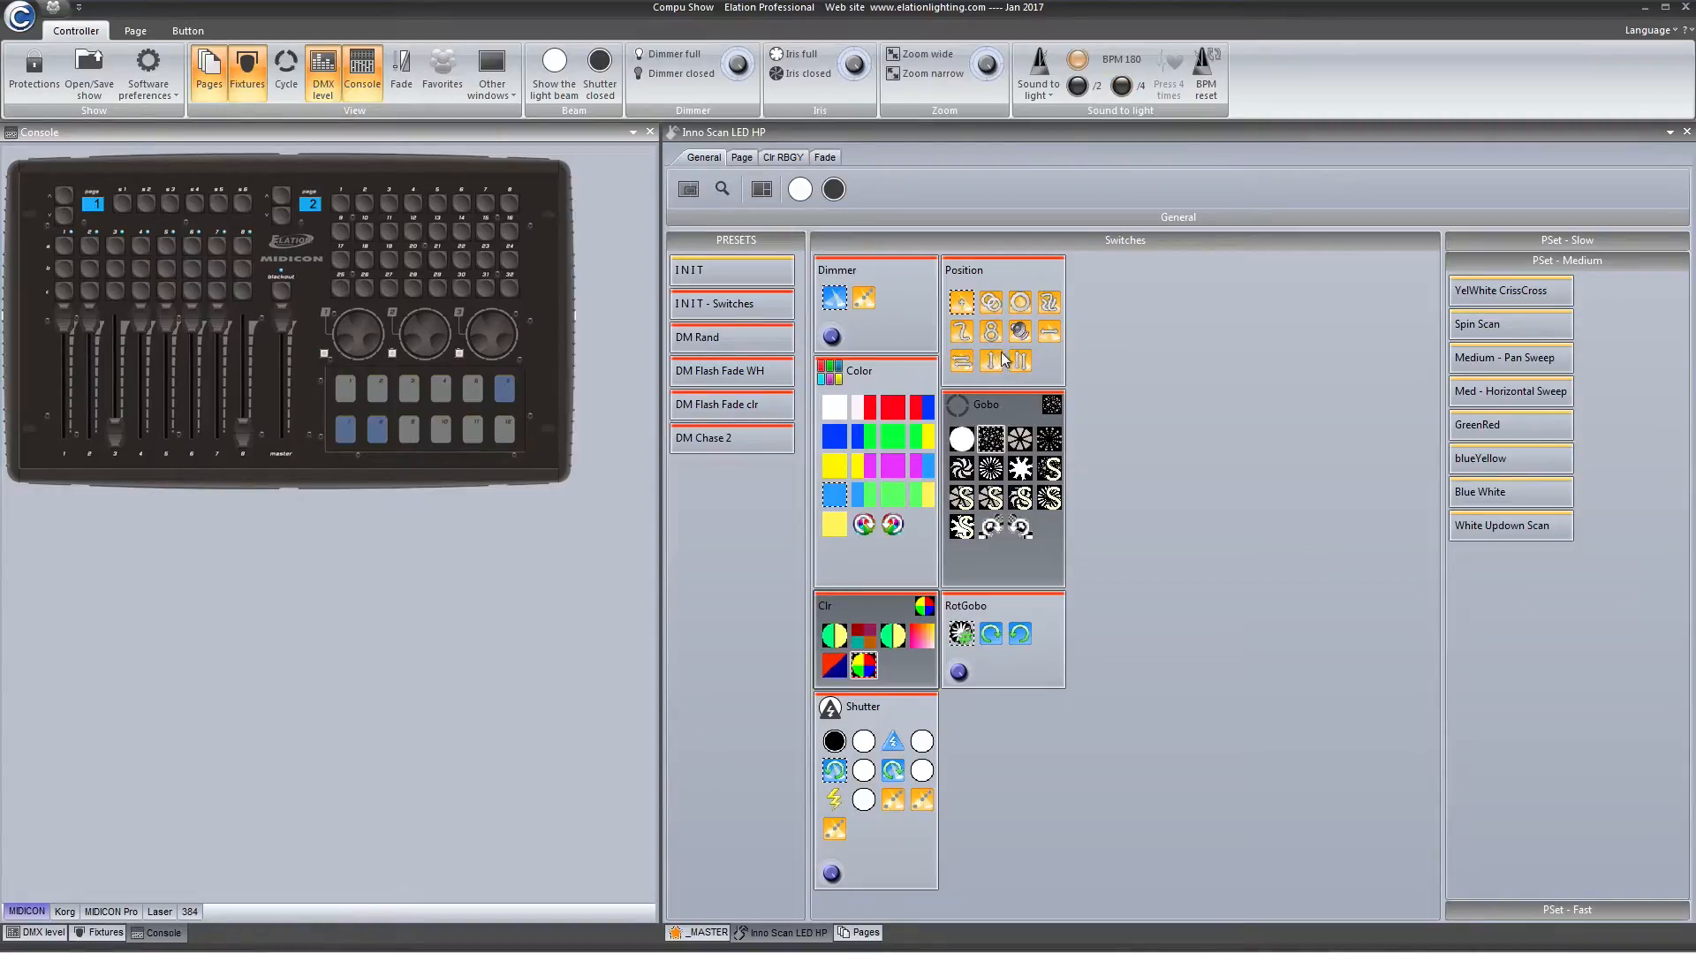
click(990, 302)
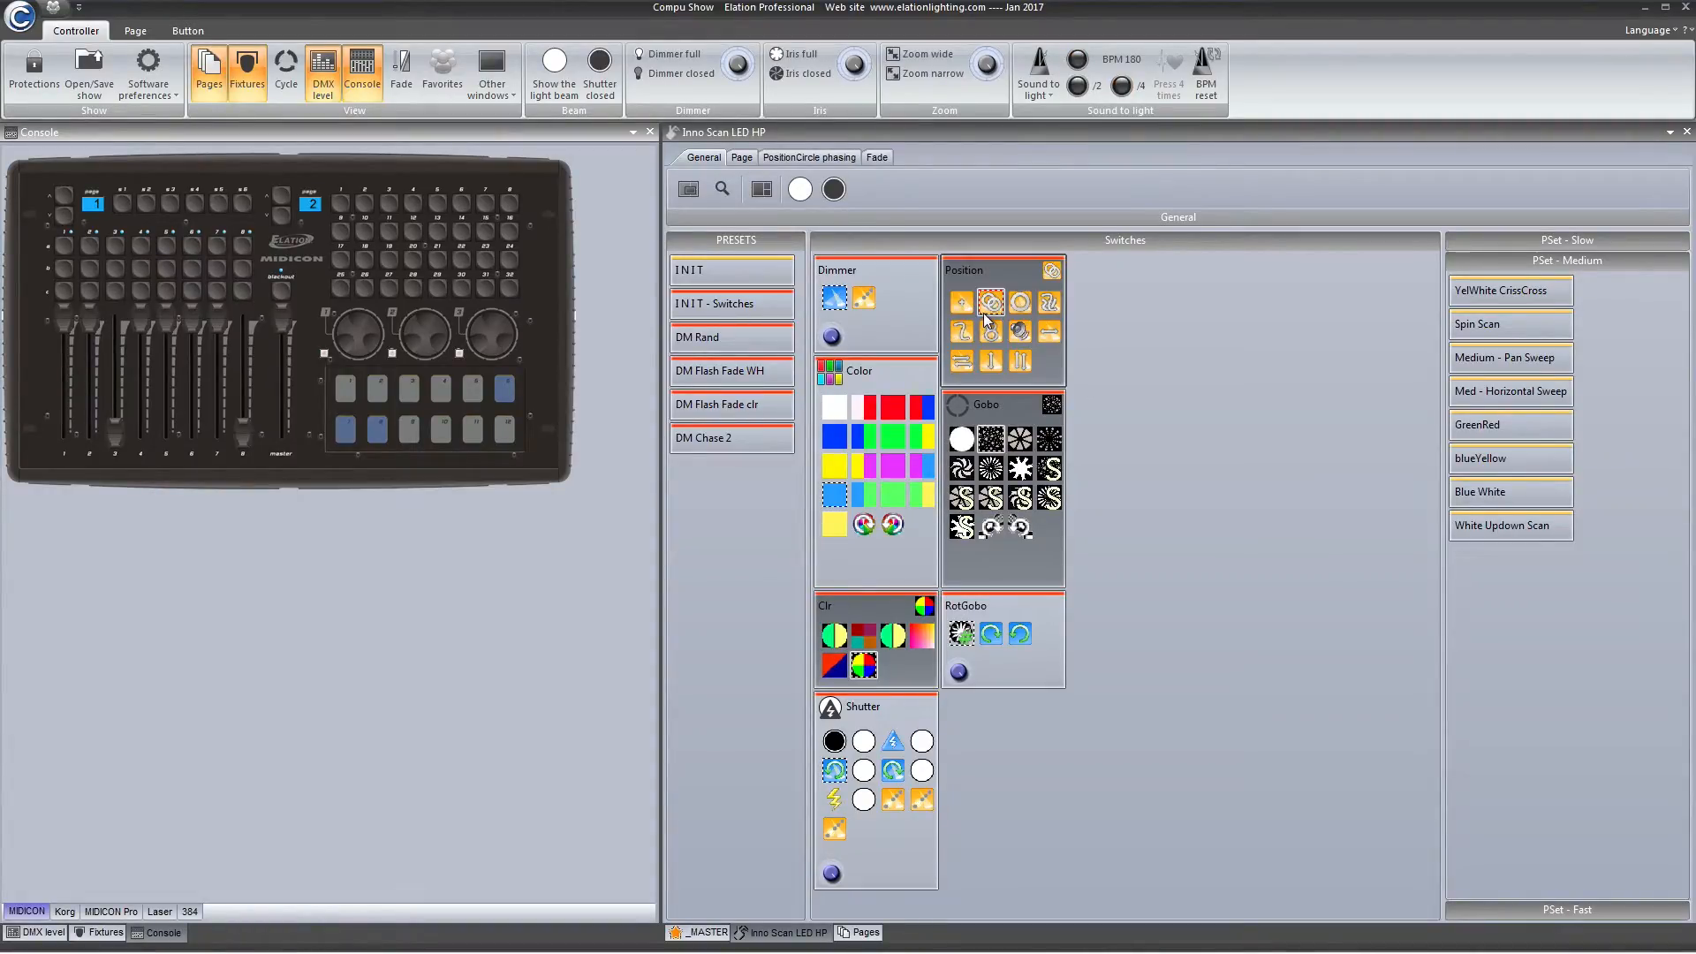
click(798, 159)
drag(357, 332, 368, 325)
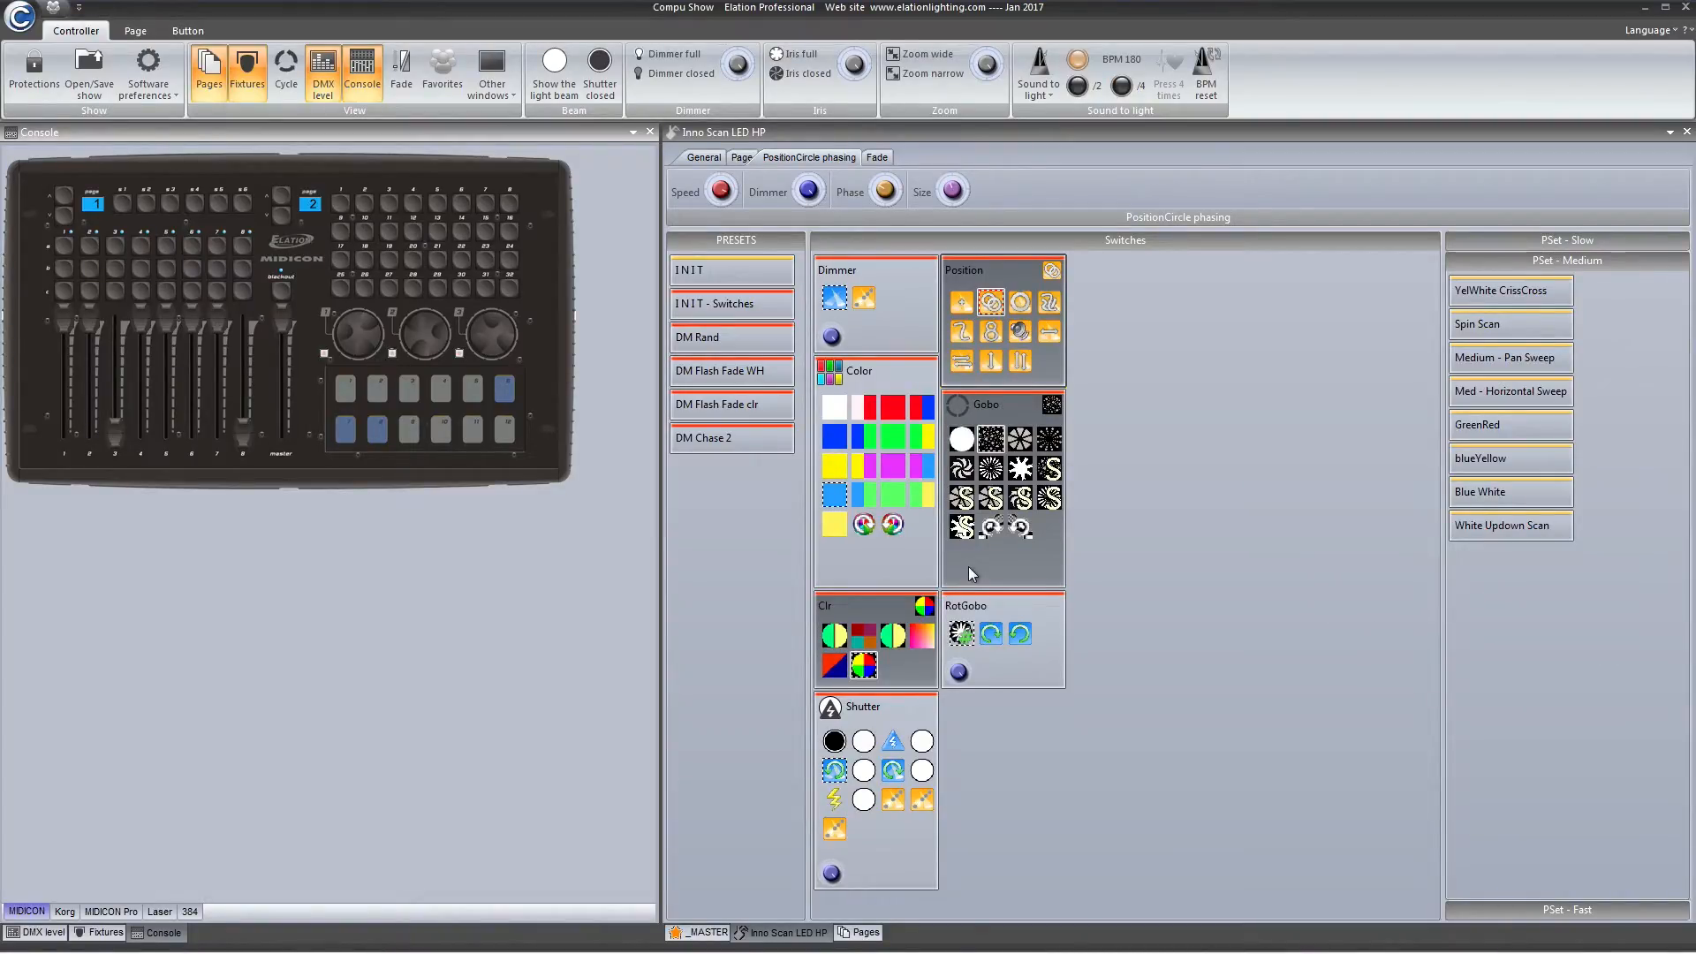
Step: Trigger the INIT preset from the MIDICON console and lower console fader 6
click(335, 204)
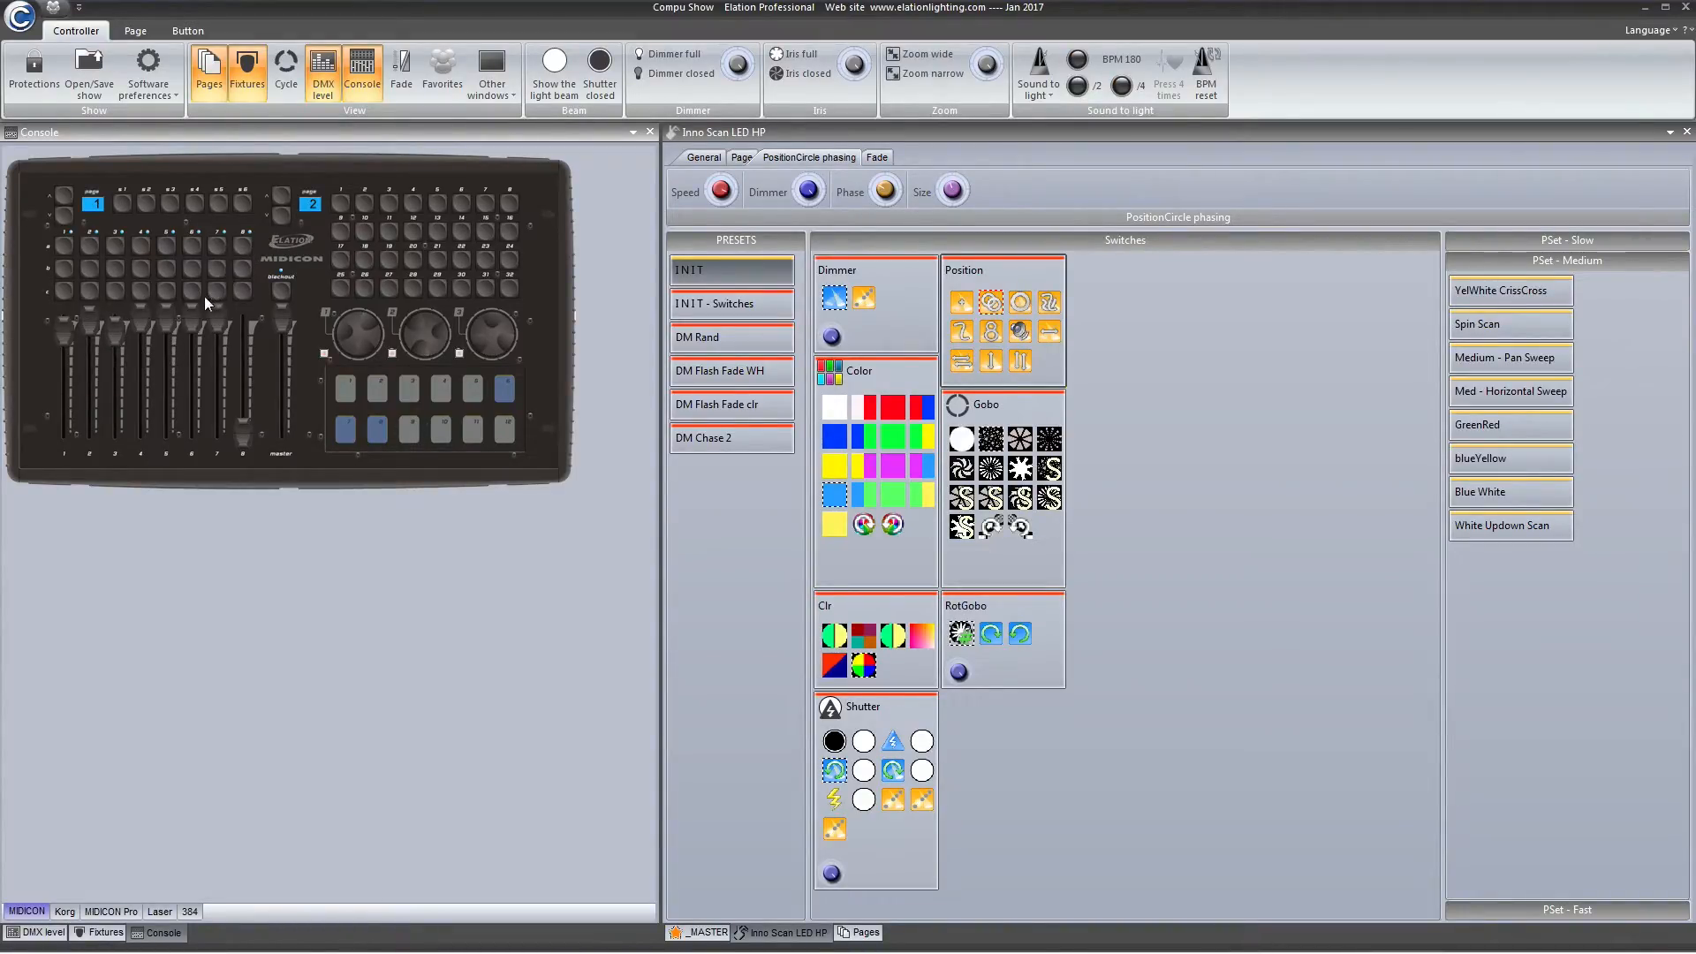
drag(196, 313, 249, 538)
Step: Open the 5P page from the pages list and dock it beside the MIDICON console
click(209, 84)
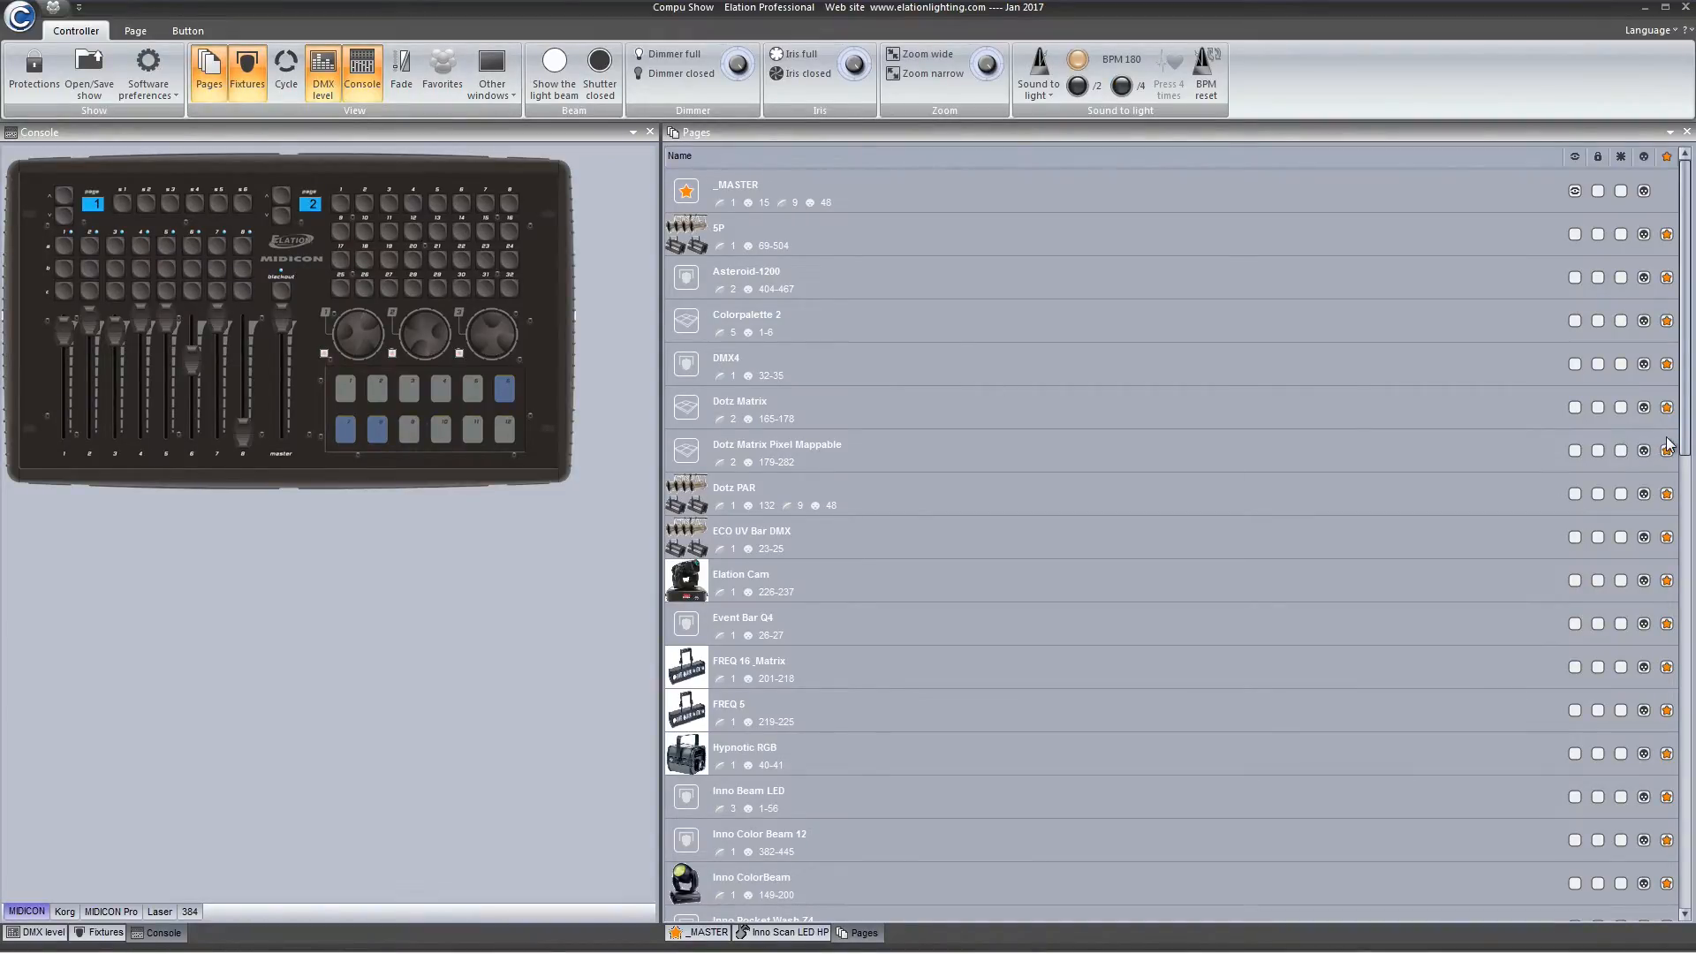
drag(1685, 441, 1480, 231)
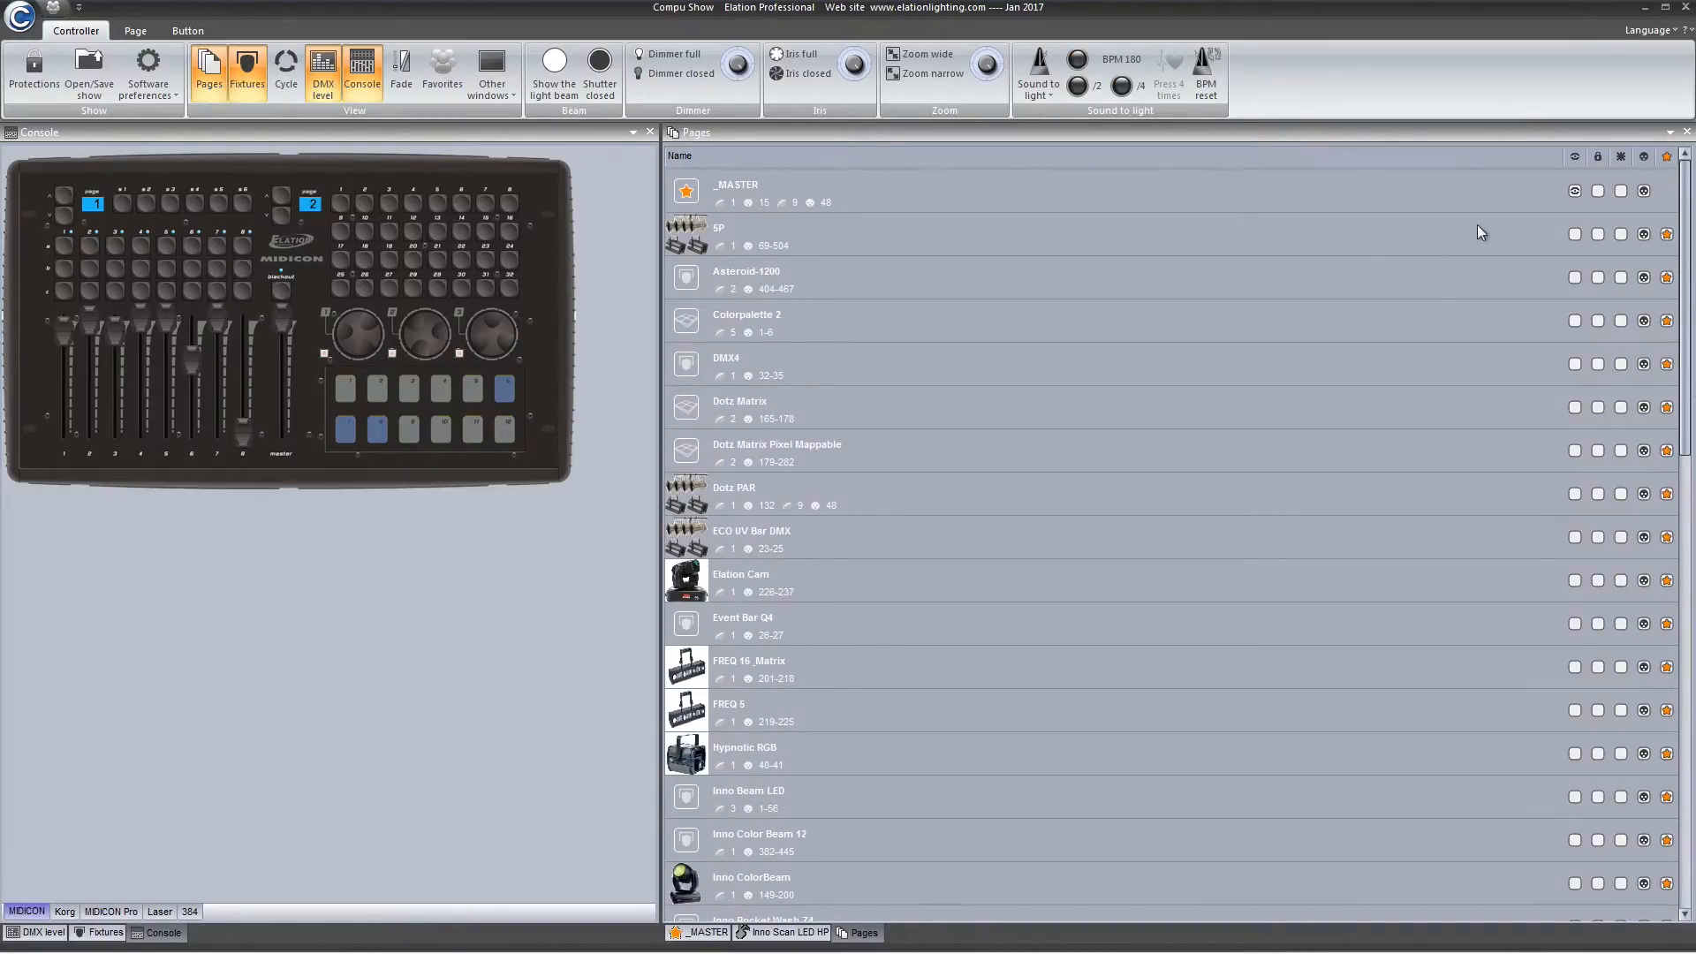
click(1575, 235)
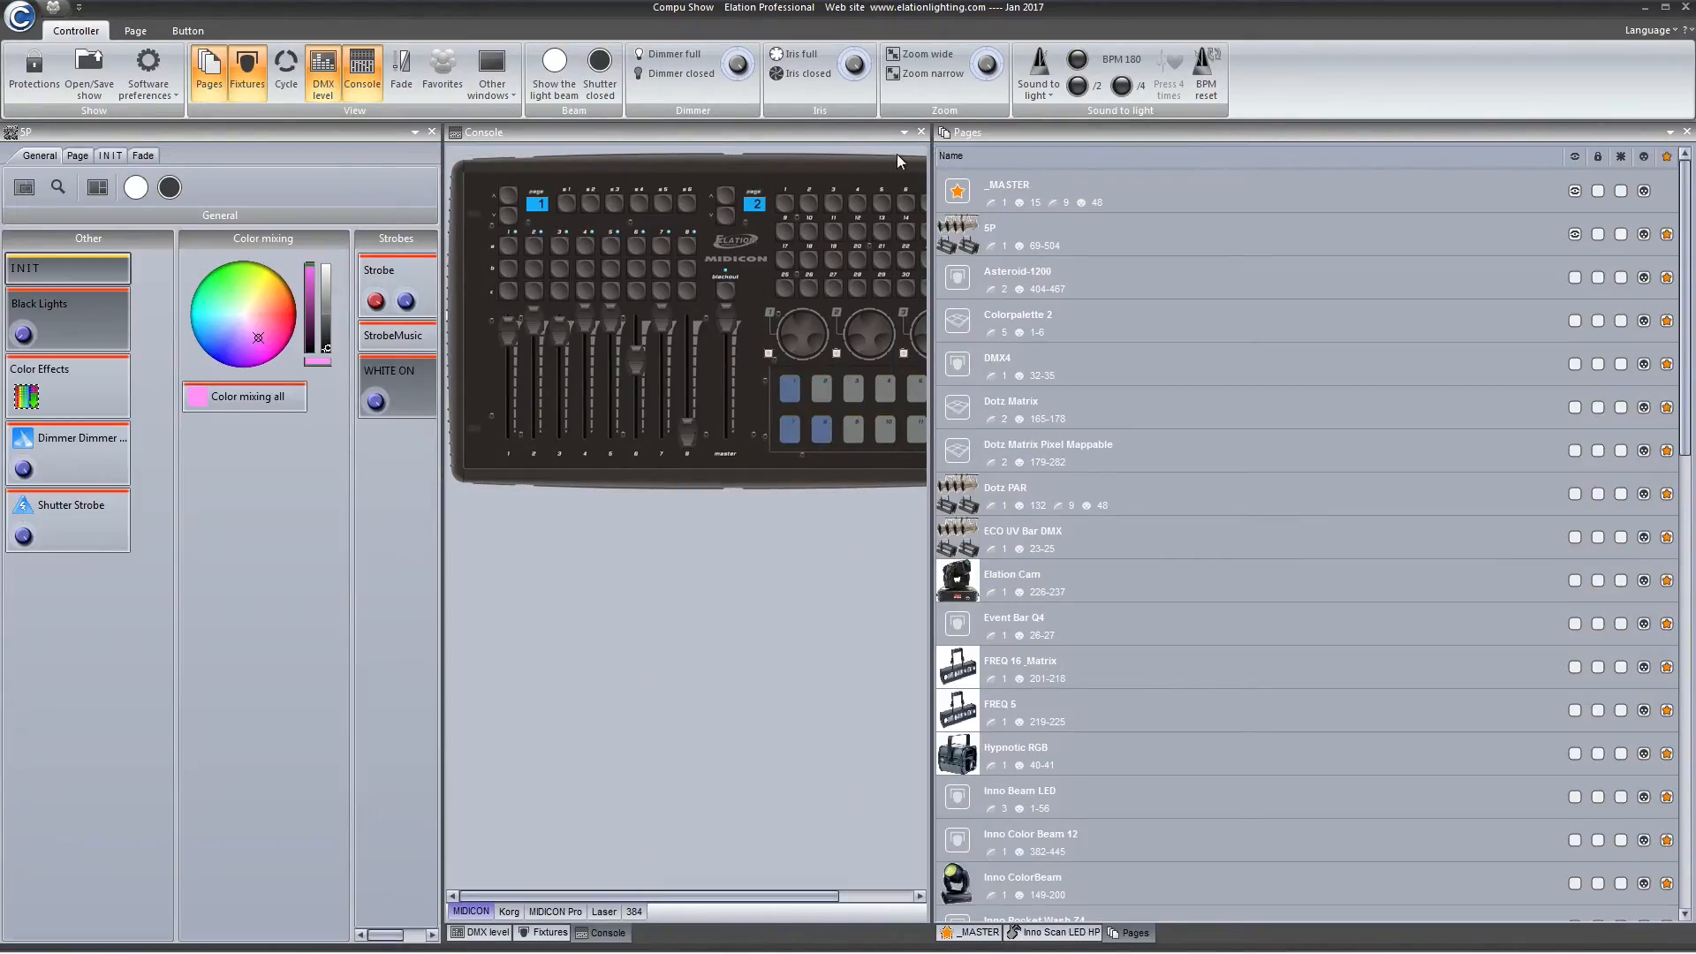
mouse_move(169, 140)
mouse_down()
mouse_move(314, 163)
mouse_move(1314, 534)
mouse_up()
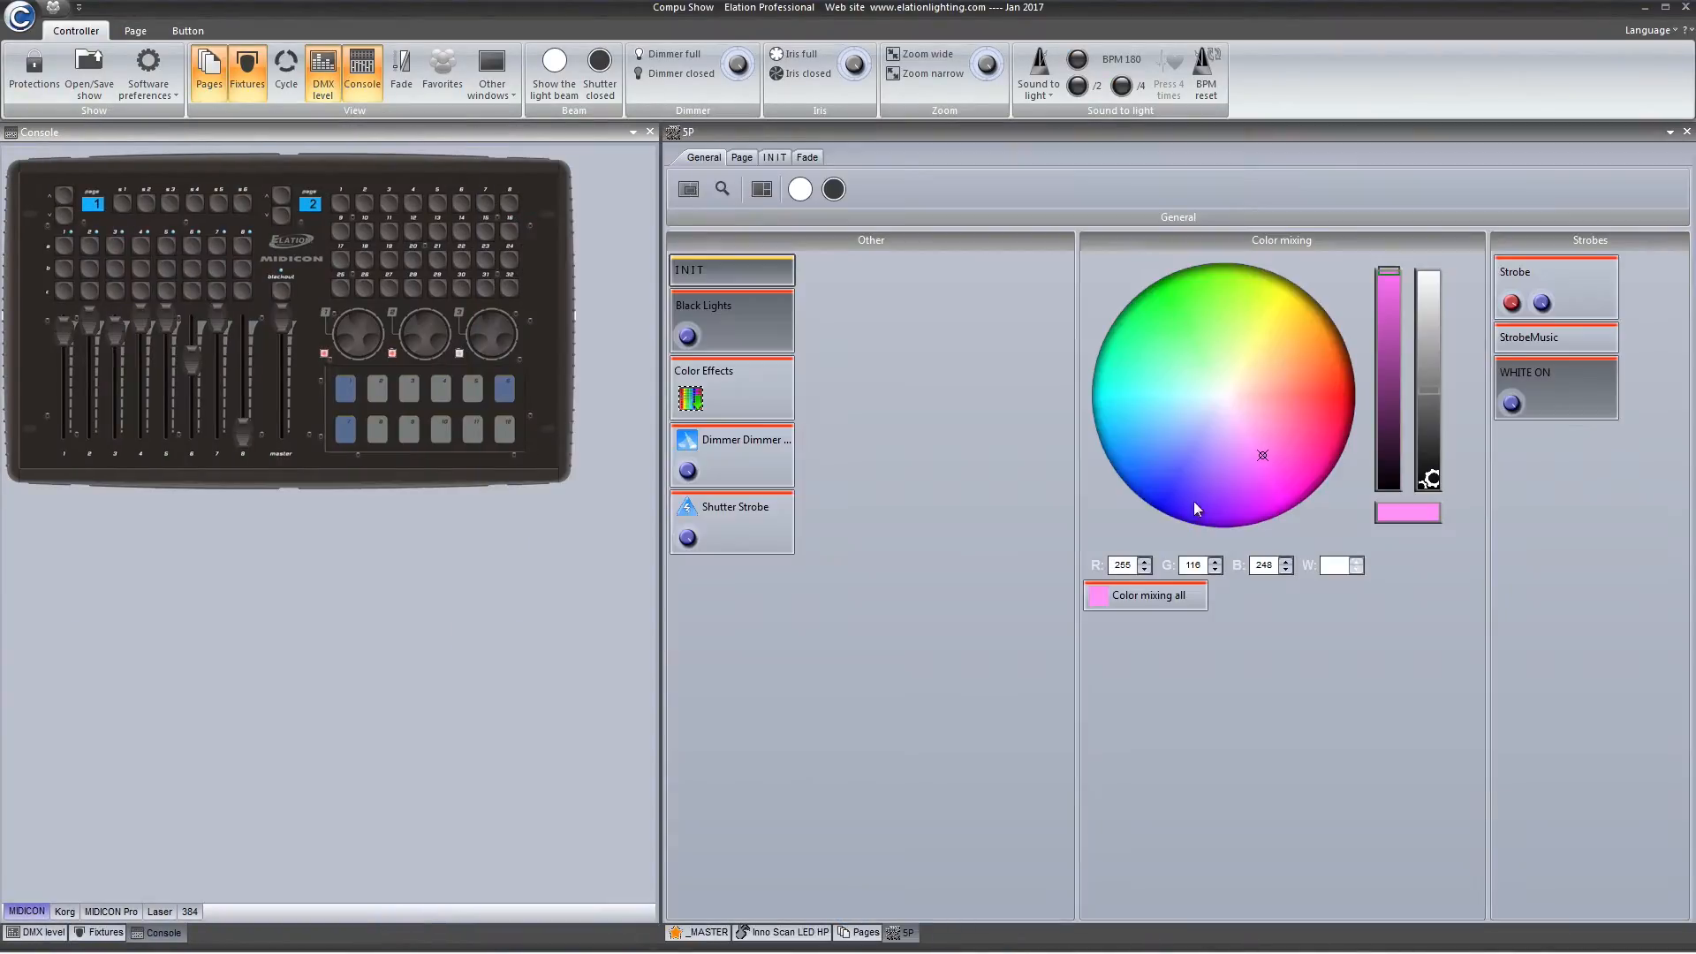
Step: Adjust the Black Lights dimmer, toggle WHITE ON, and show the 5P page's own speed and dimmer controls while moving console fader 1
drag(689, 335, 821, 83)
drag(690, 332, 697, 391)
click(1566, 391)
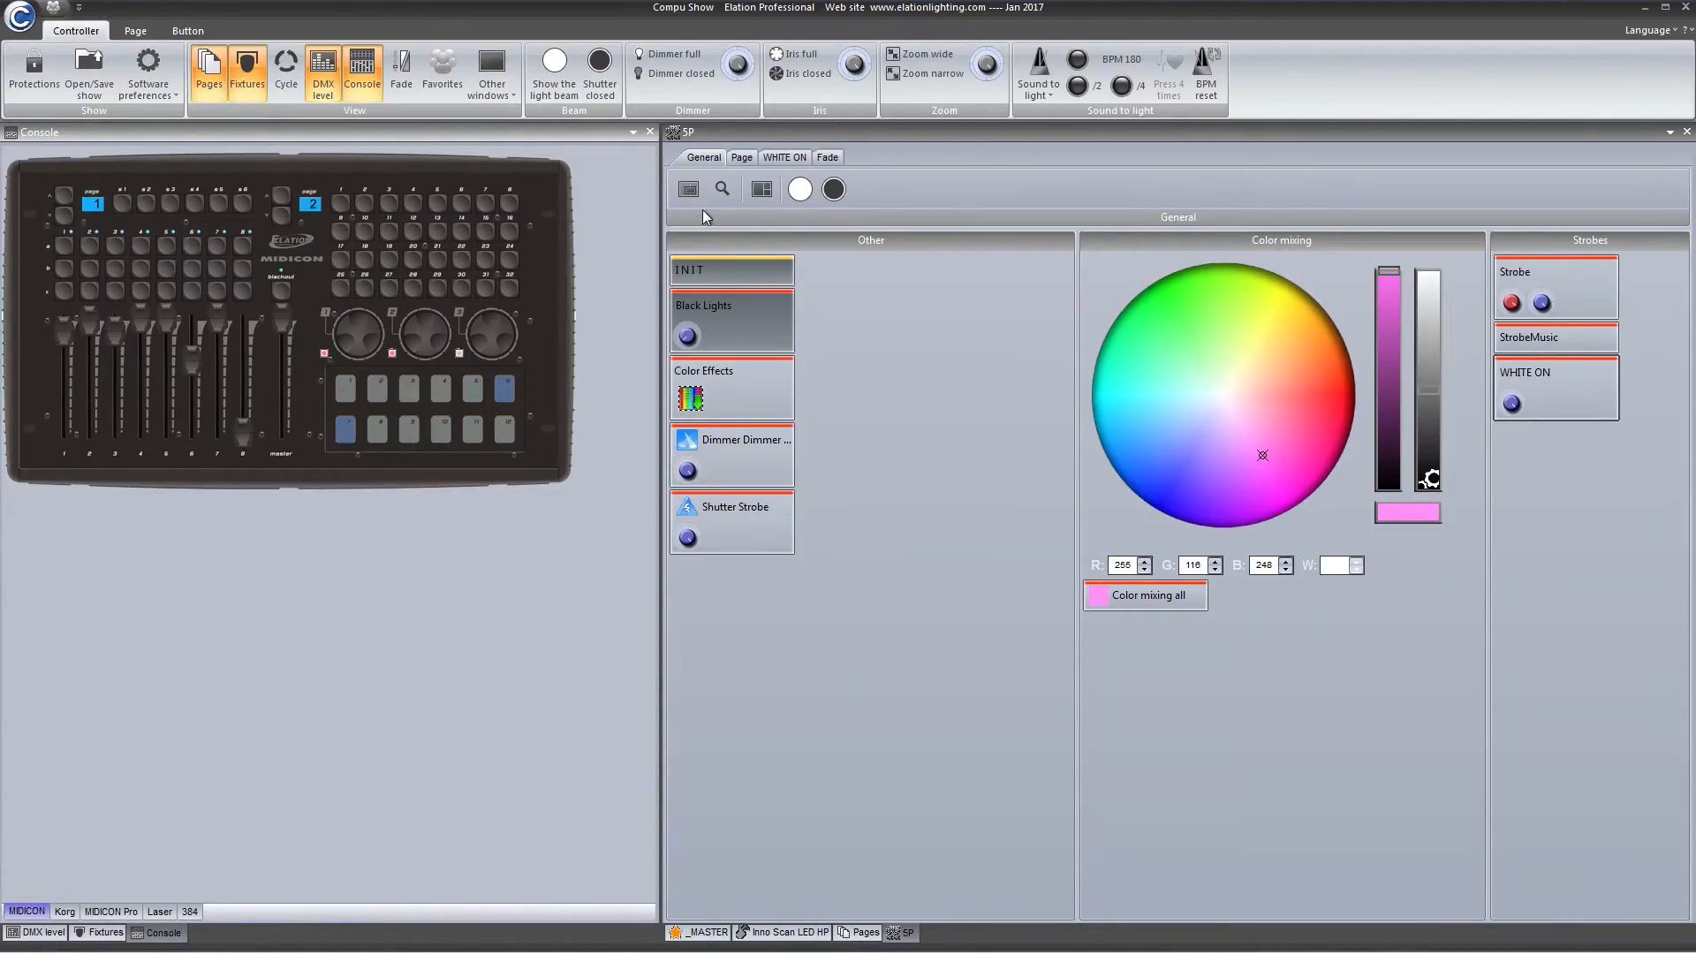
click(735, 159)
drag(62, 337, 84, 483)
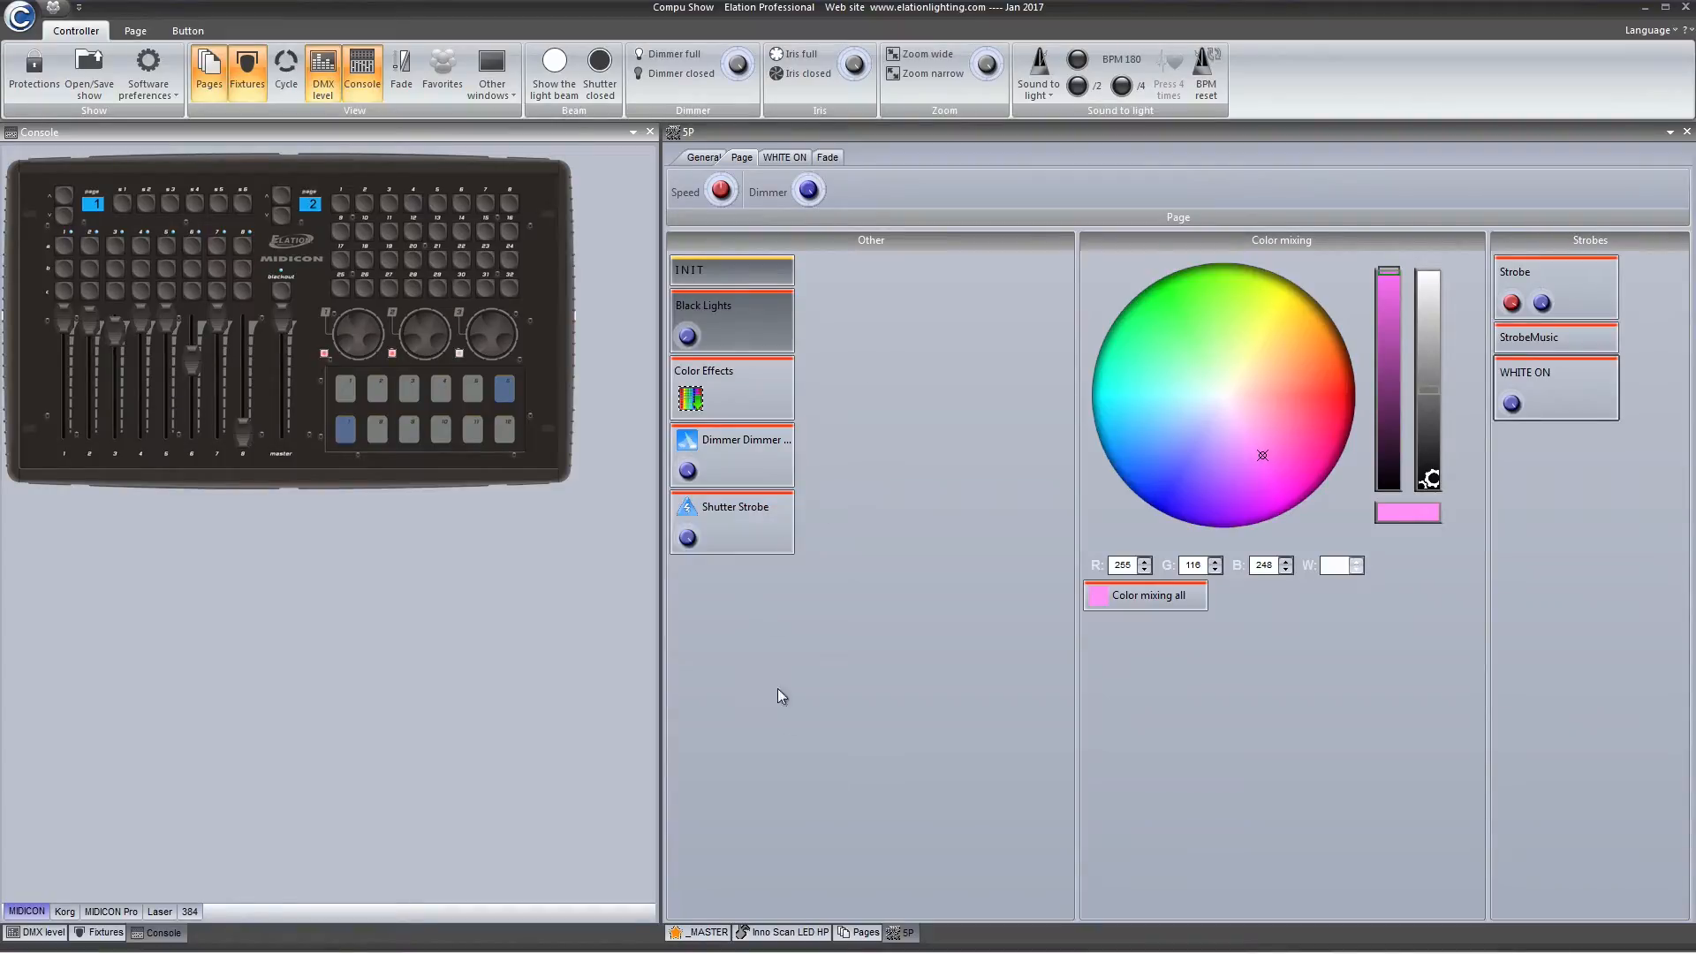
Step: Return to the _MASTER page and review the commands assigned to console fader 1 on fader pages 1 and 2
click(712, 931)
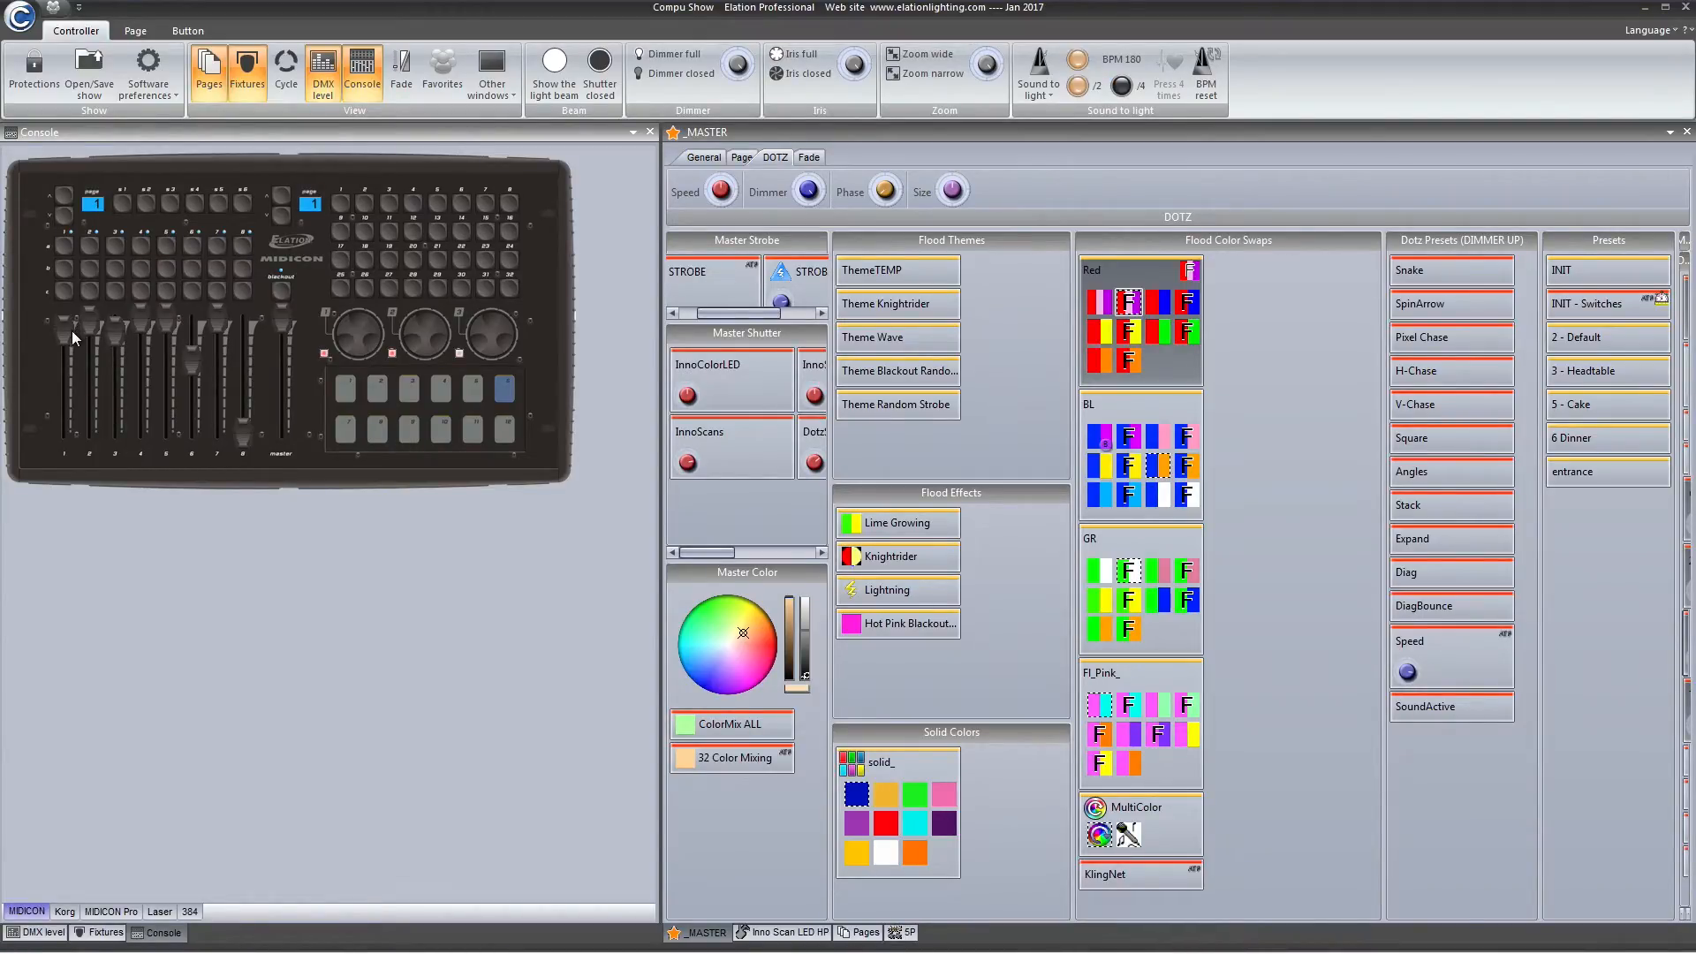
click(65, 304)
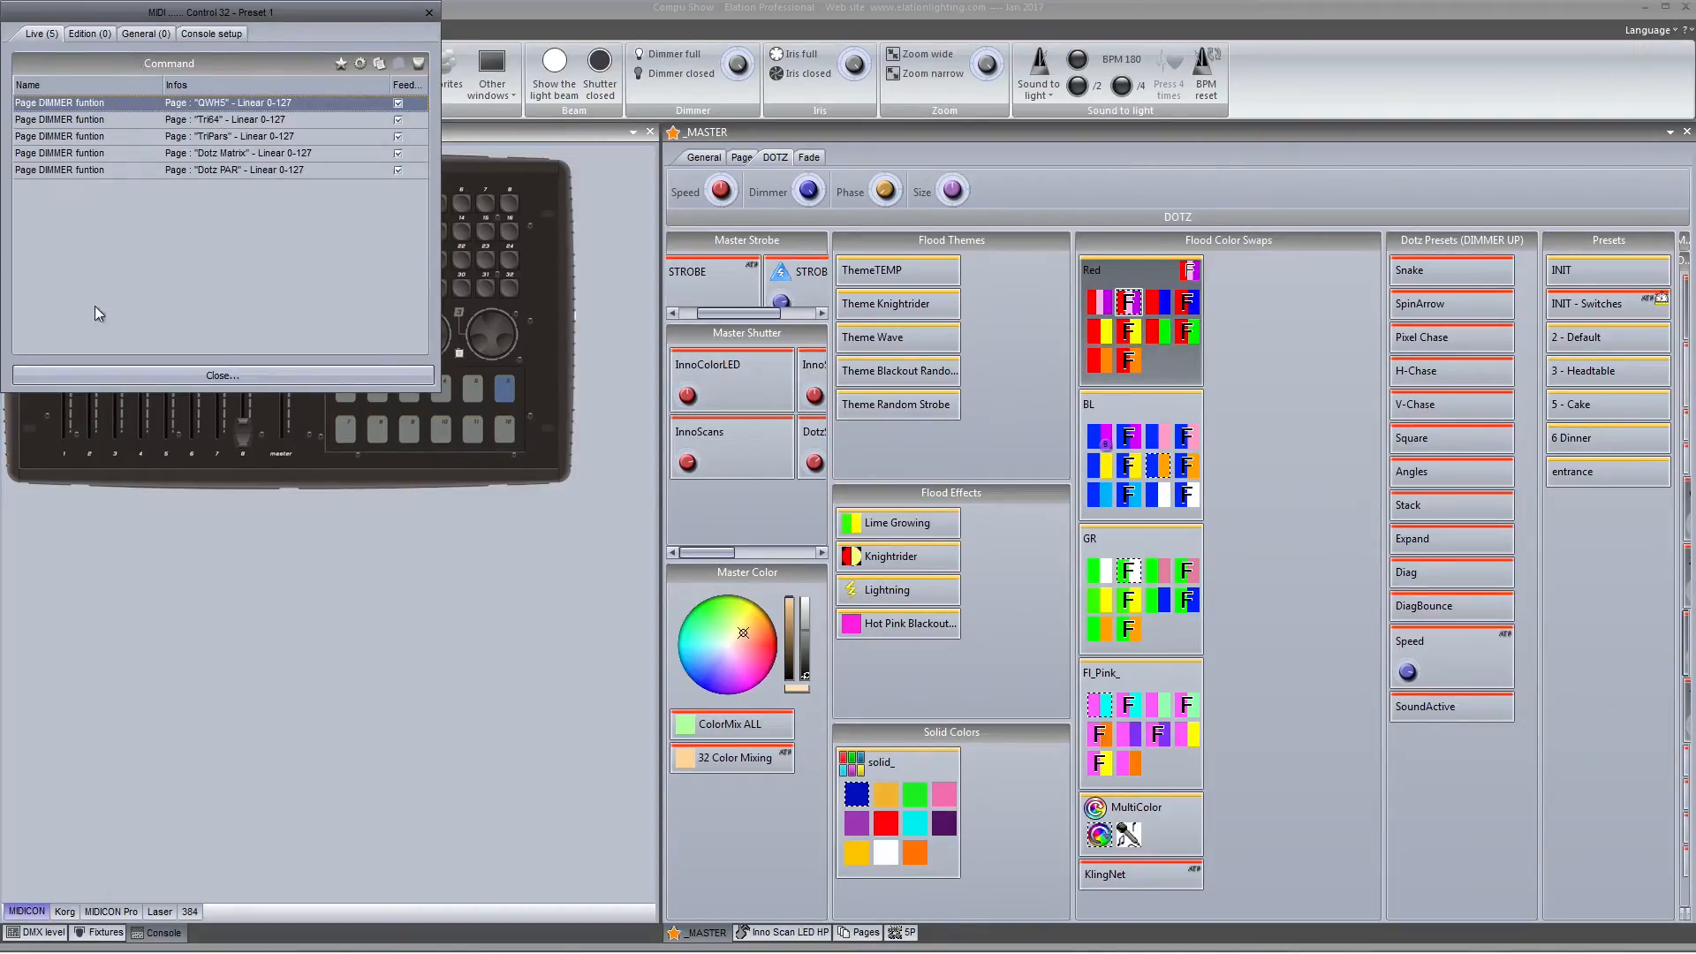
click(116, 371)
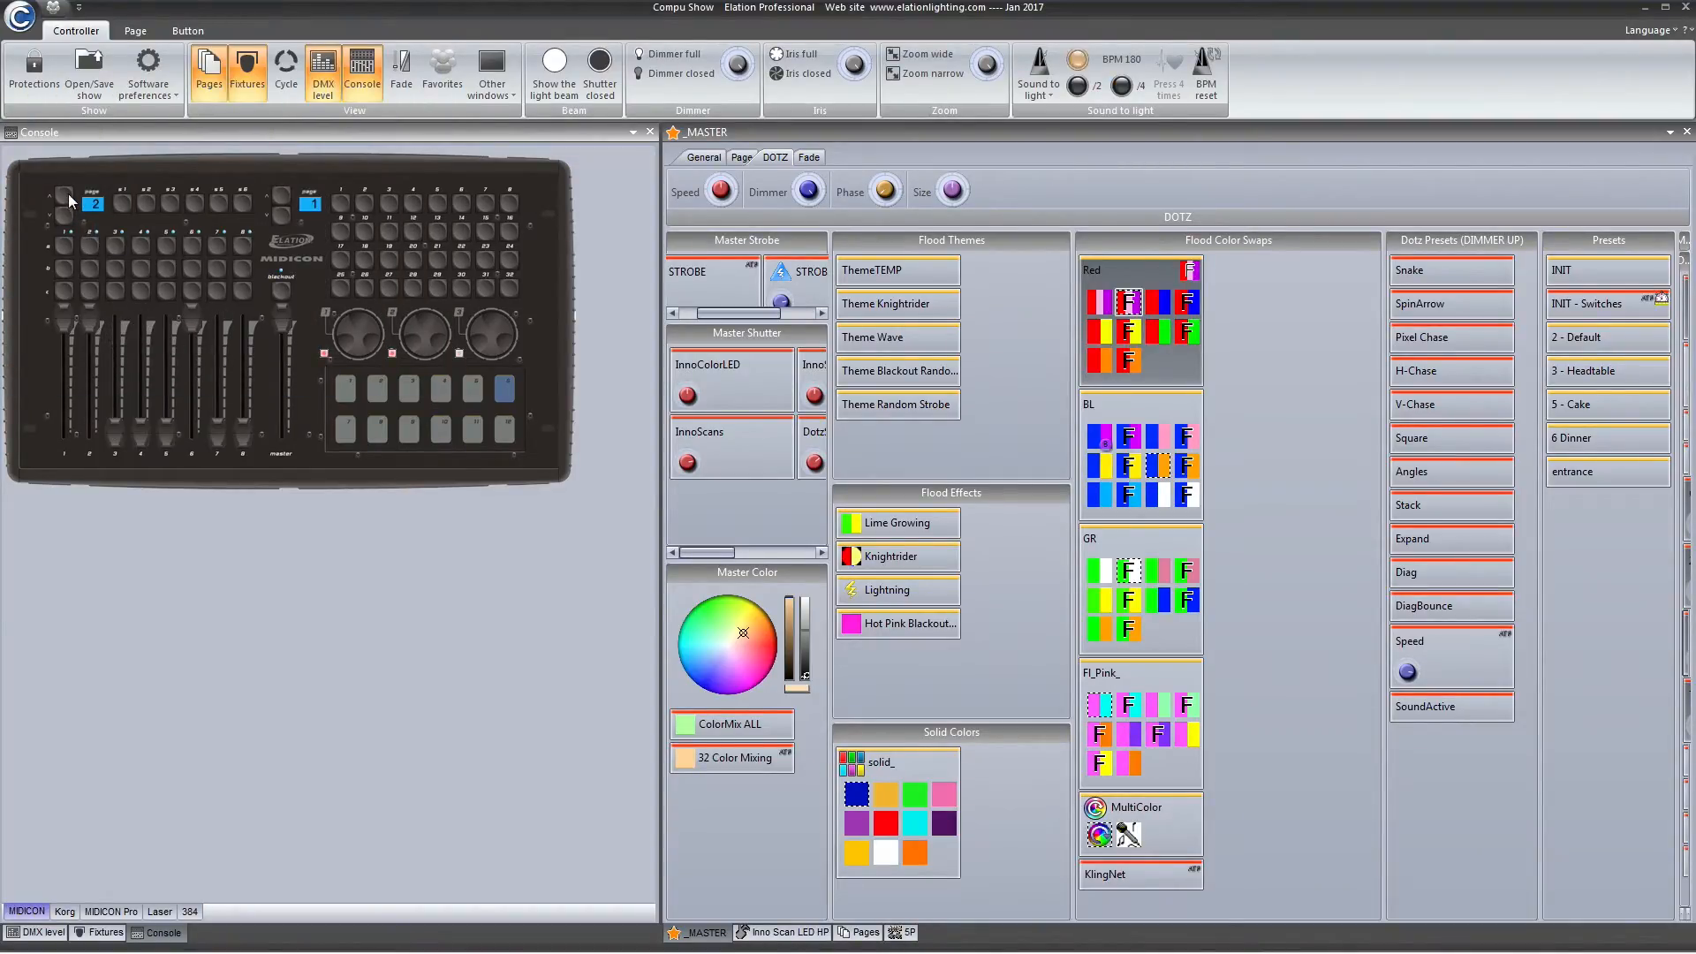
click(75, 330)
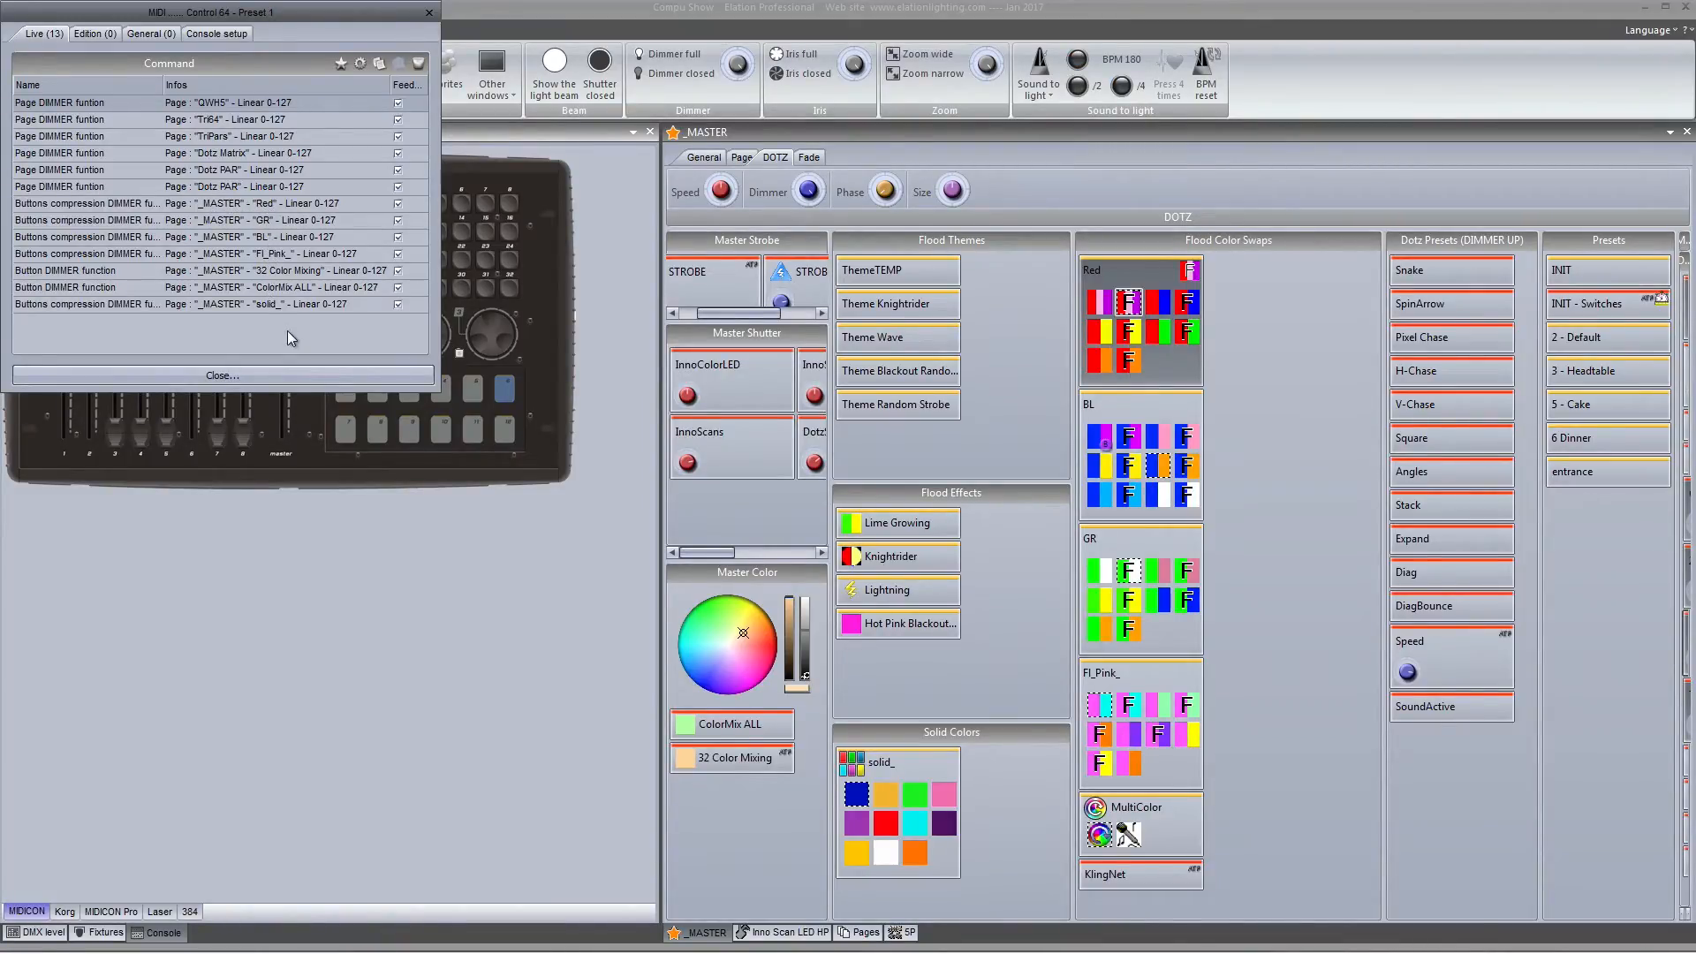
click(268, 378)
mouse_move(71, 320)
mouse_down()
mouse_move(67, 388)
mouse_move(84, 316)
mouse_up()
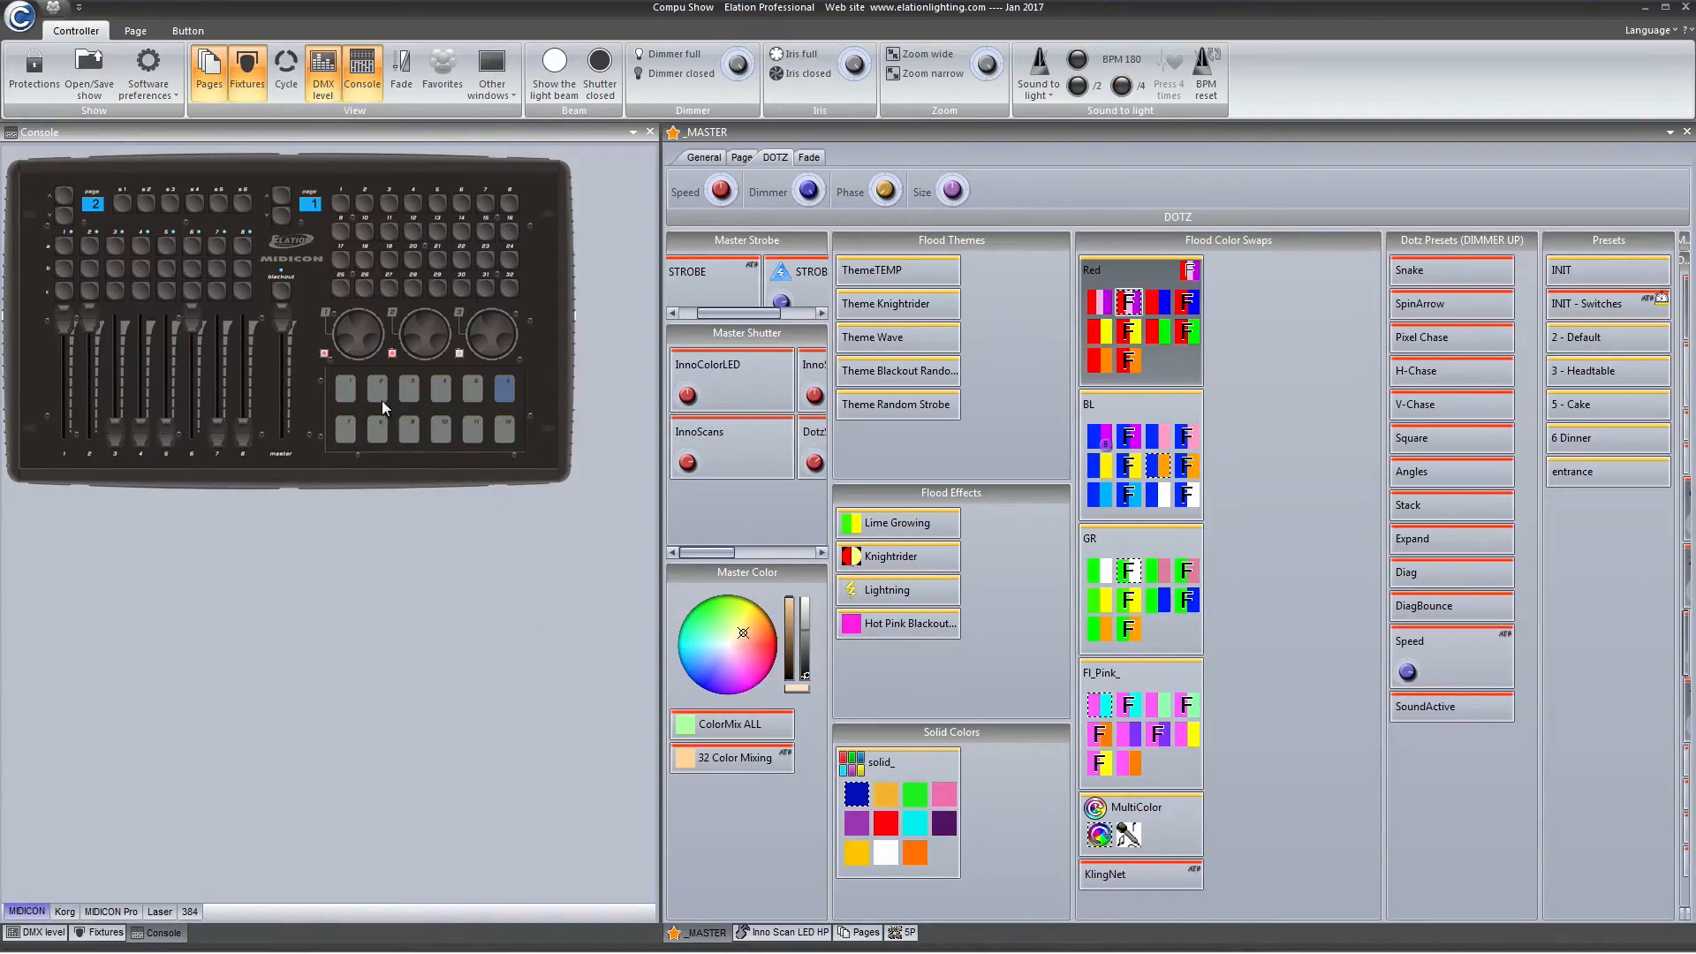
Step: Review the live commands assigned to the first two pads in the MIDICON console's upper pad row
double_click(351, 385)
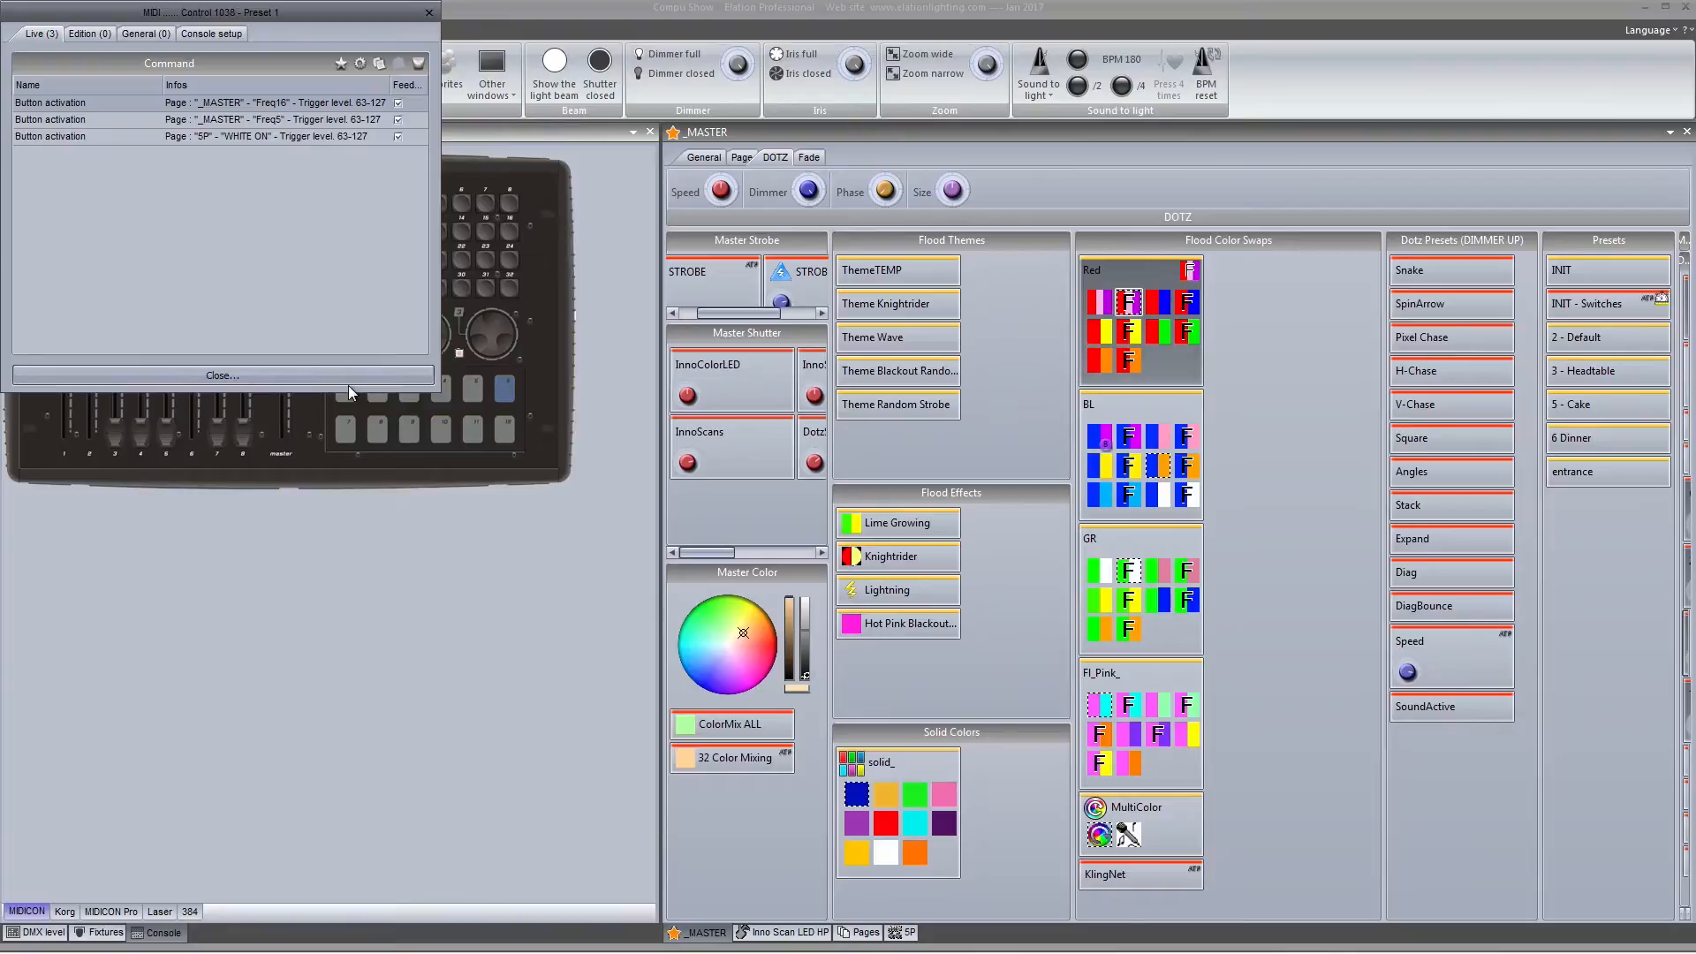
click(323, 371)
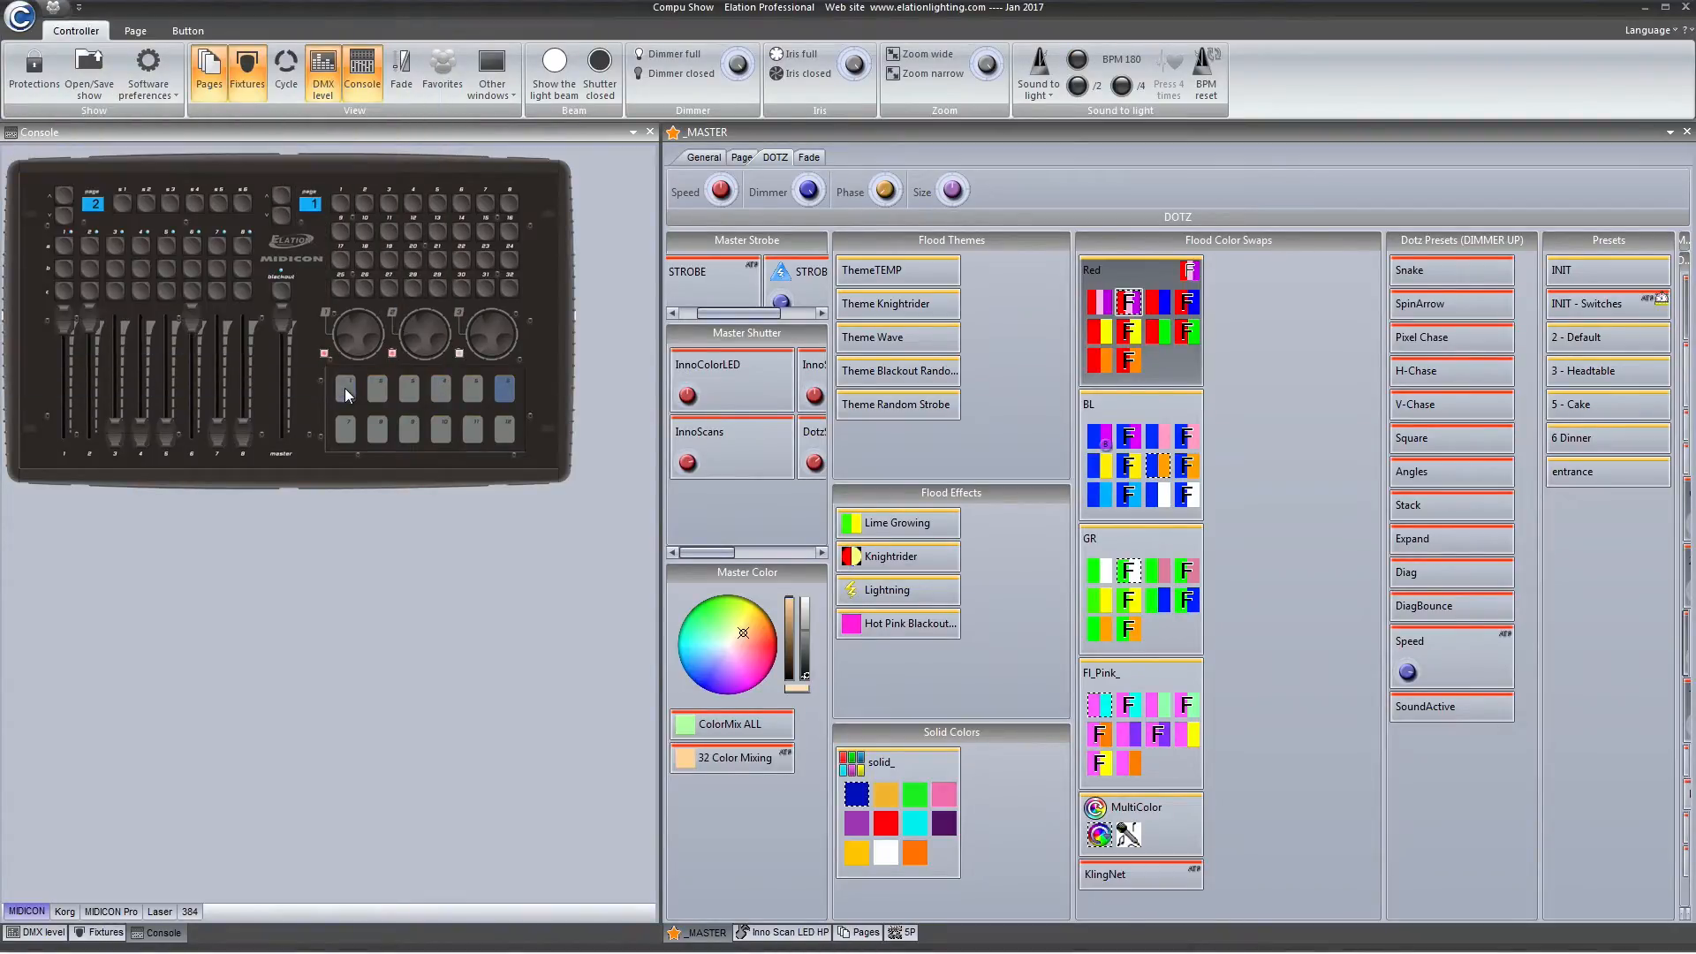
double_click(372, 385)
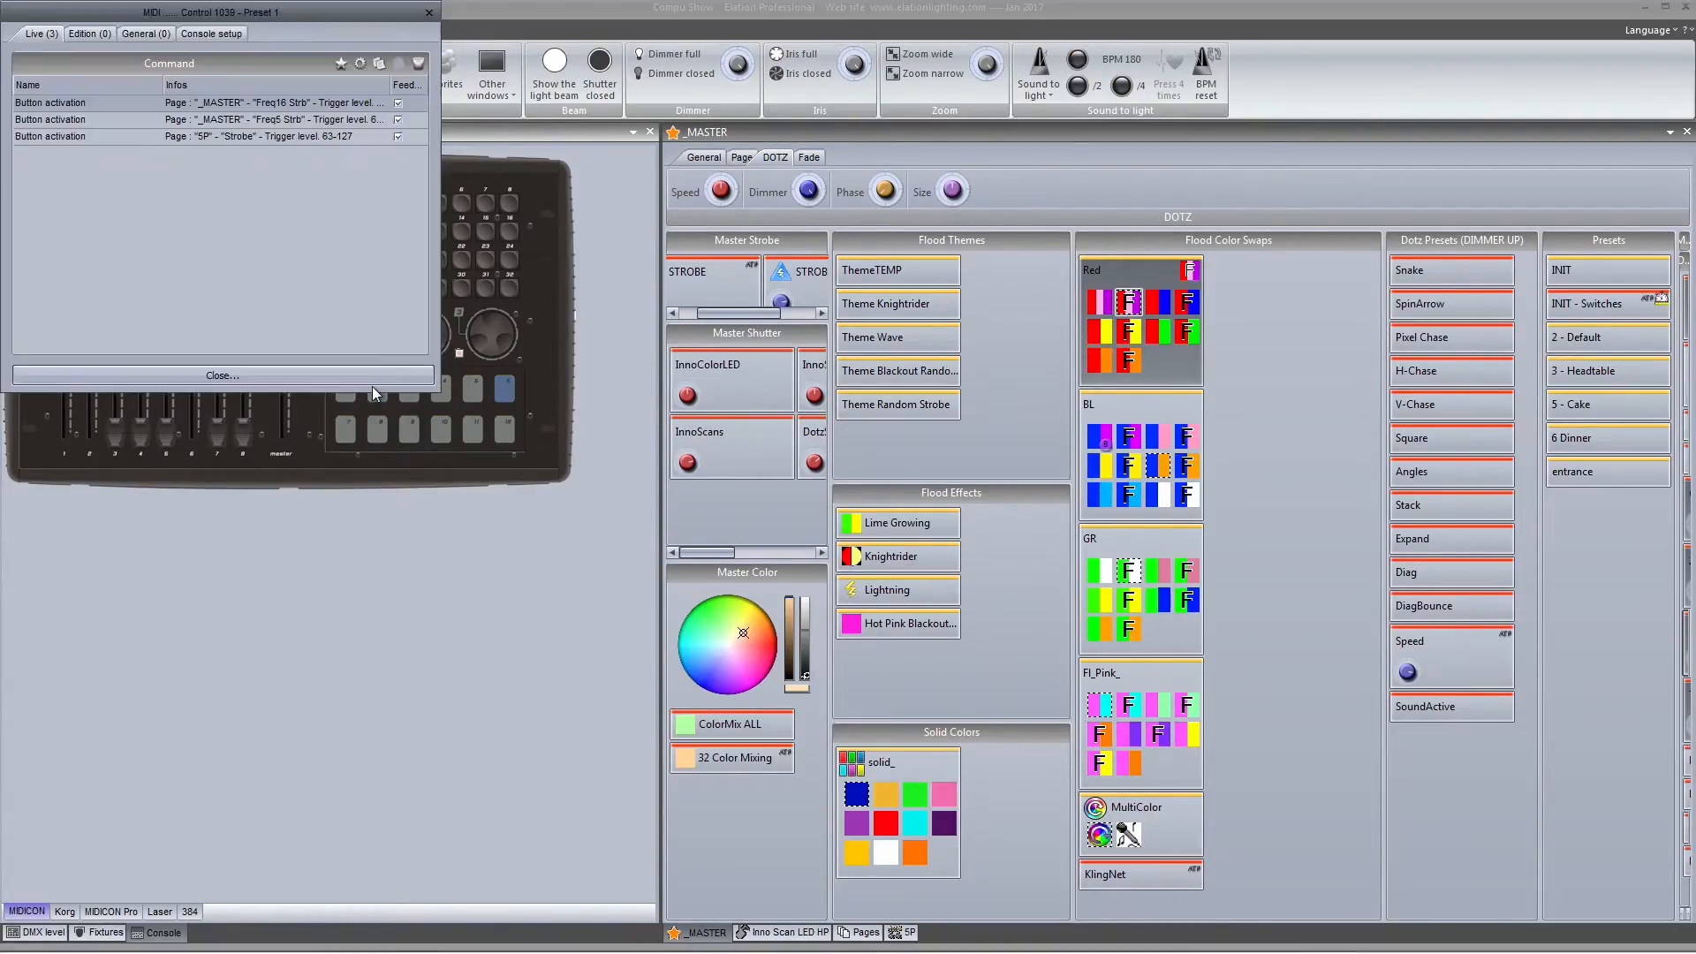
click(358, 373)
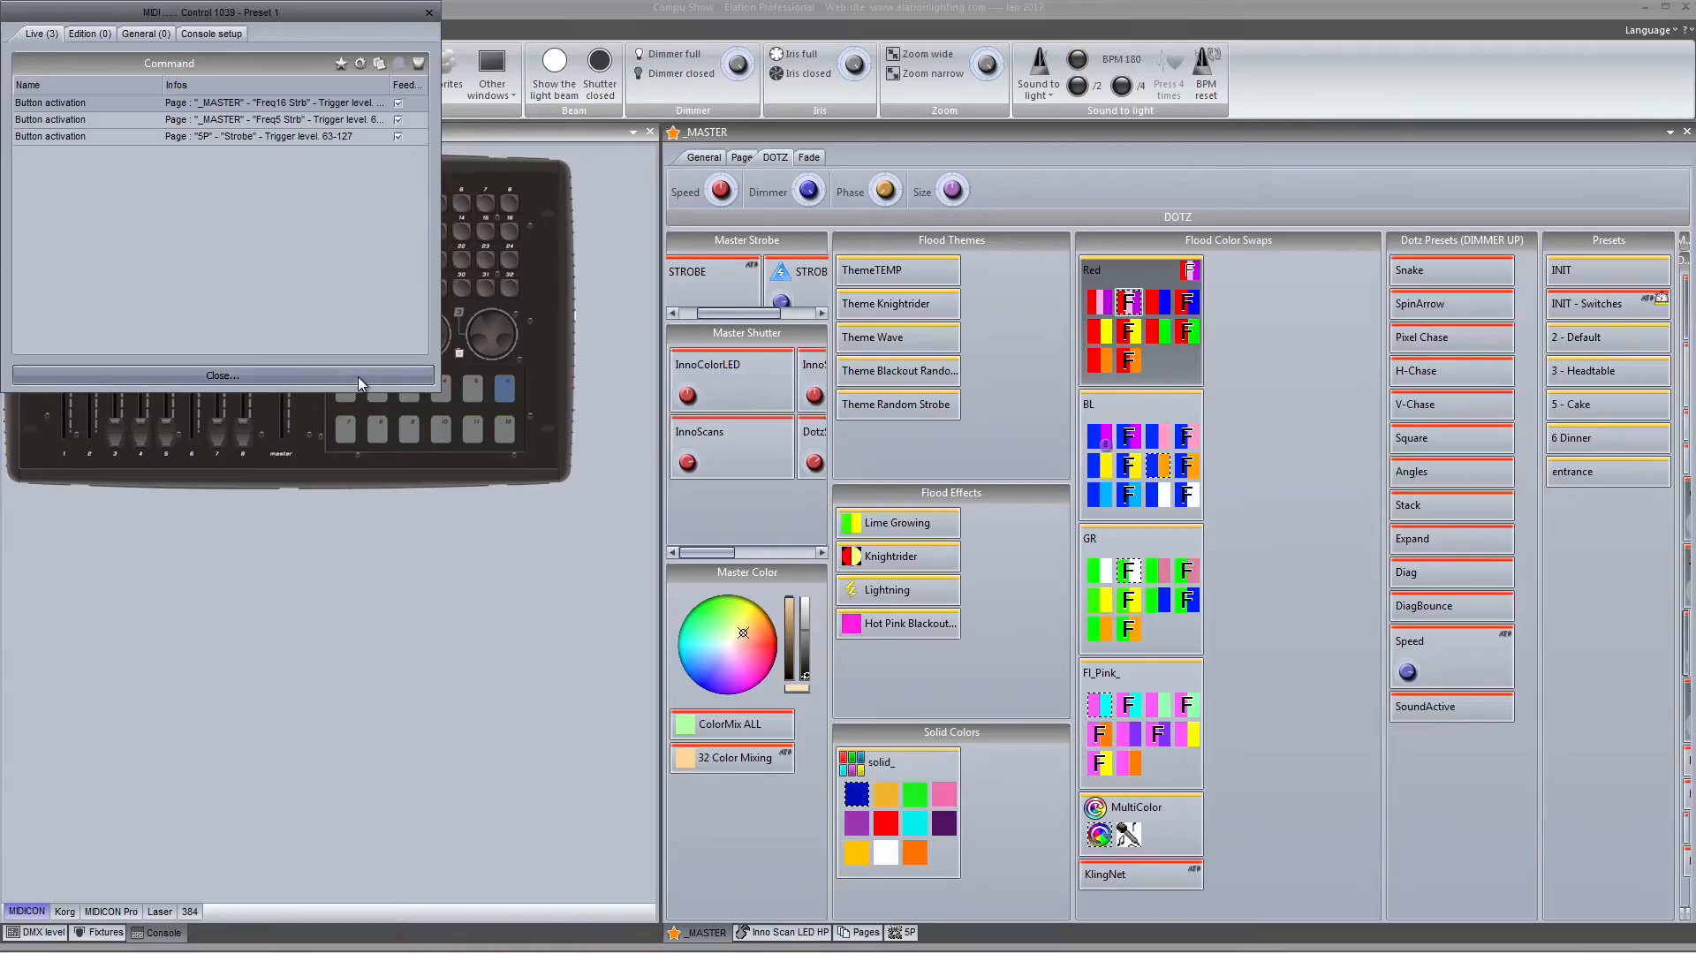
double_click(364, 389)
click(367, 375)
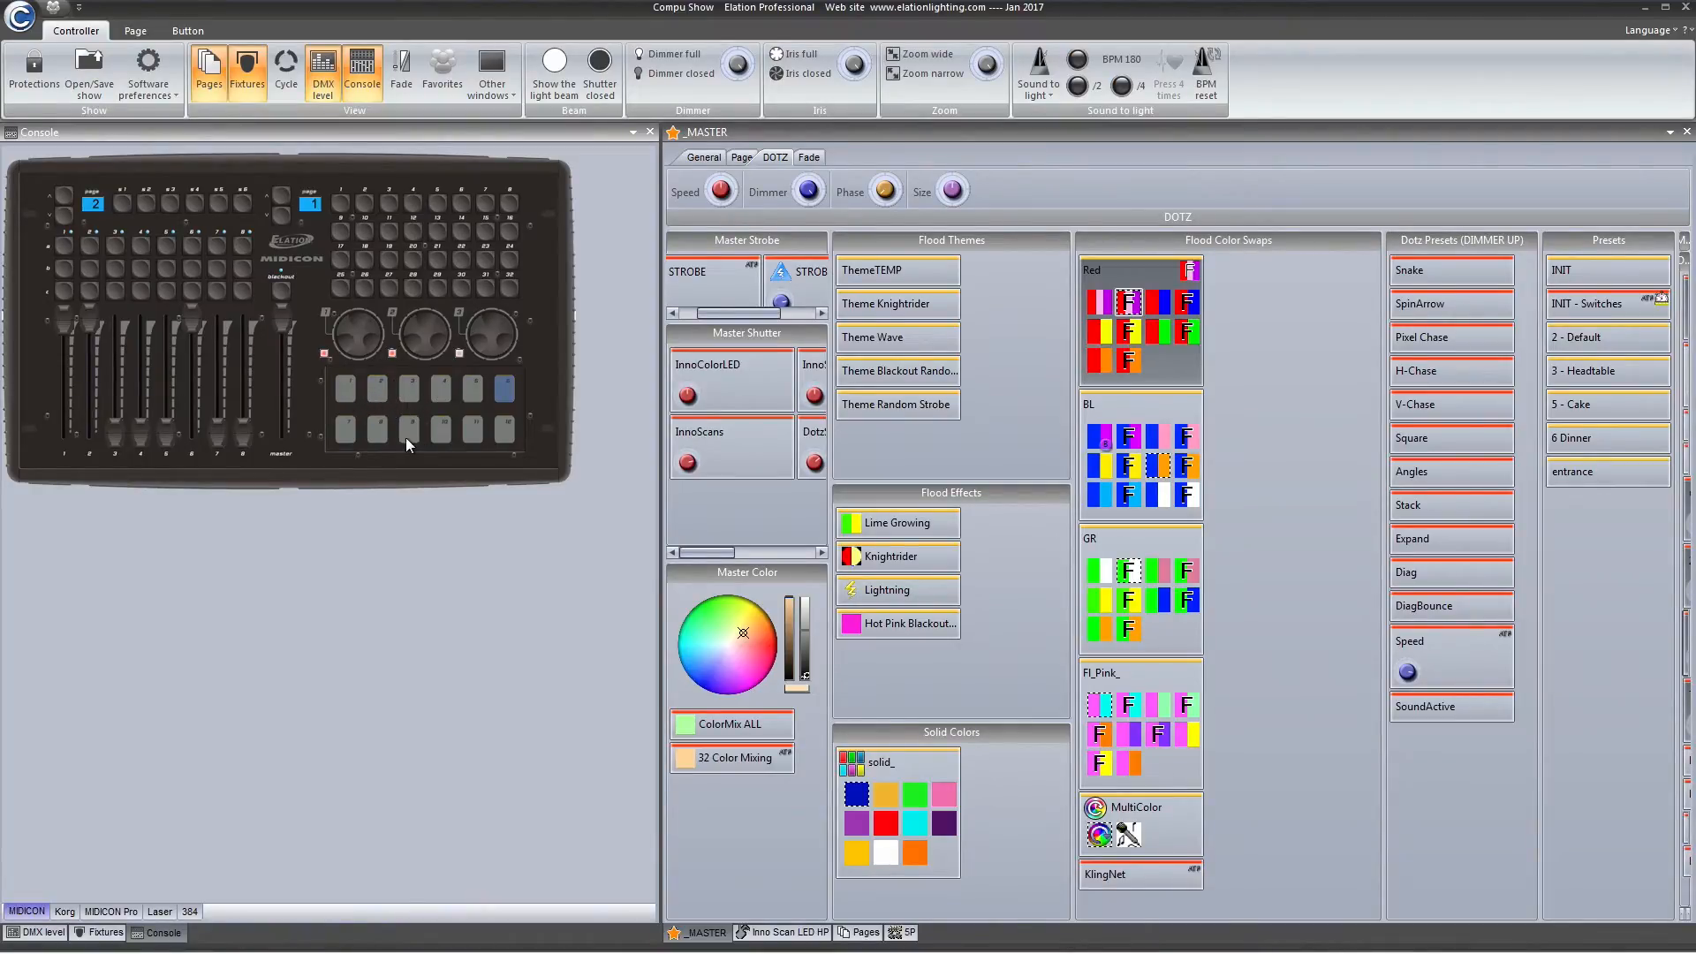
Step: Switch between the Inno Scan LED HP and _MASTER pages using the MIDICON console's lower pads
click(345, 430)
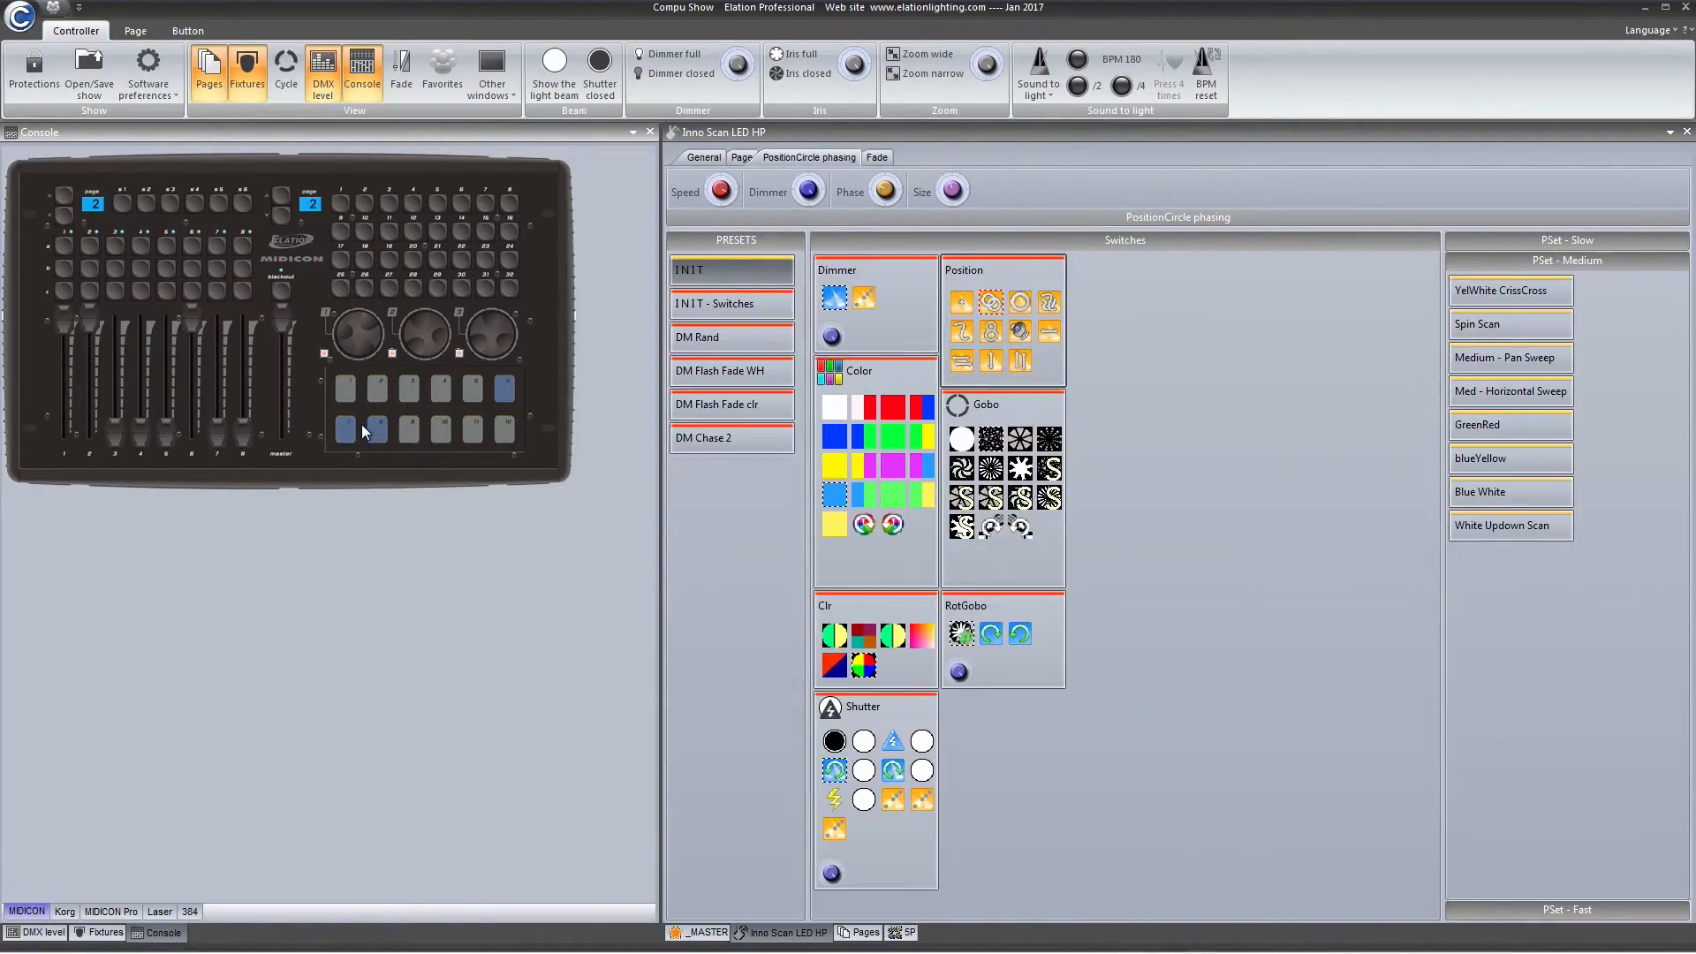
click(378, 425)
click(343, 432)
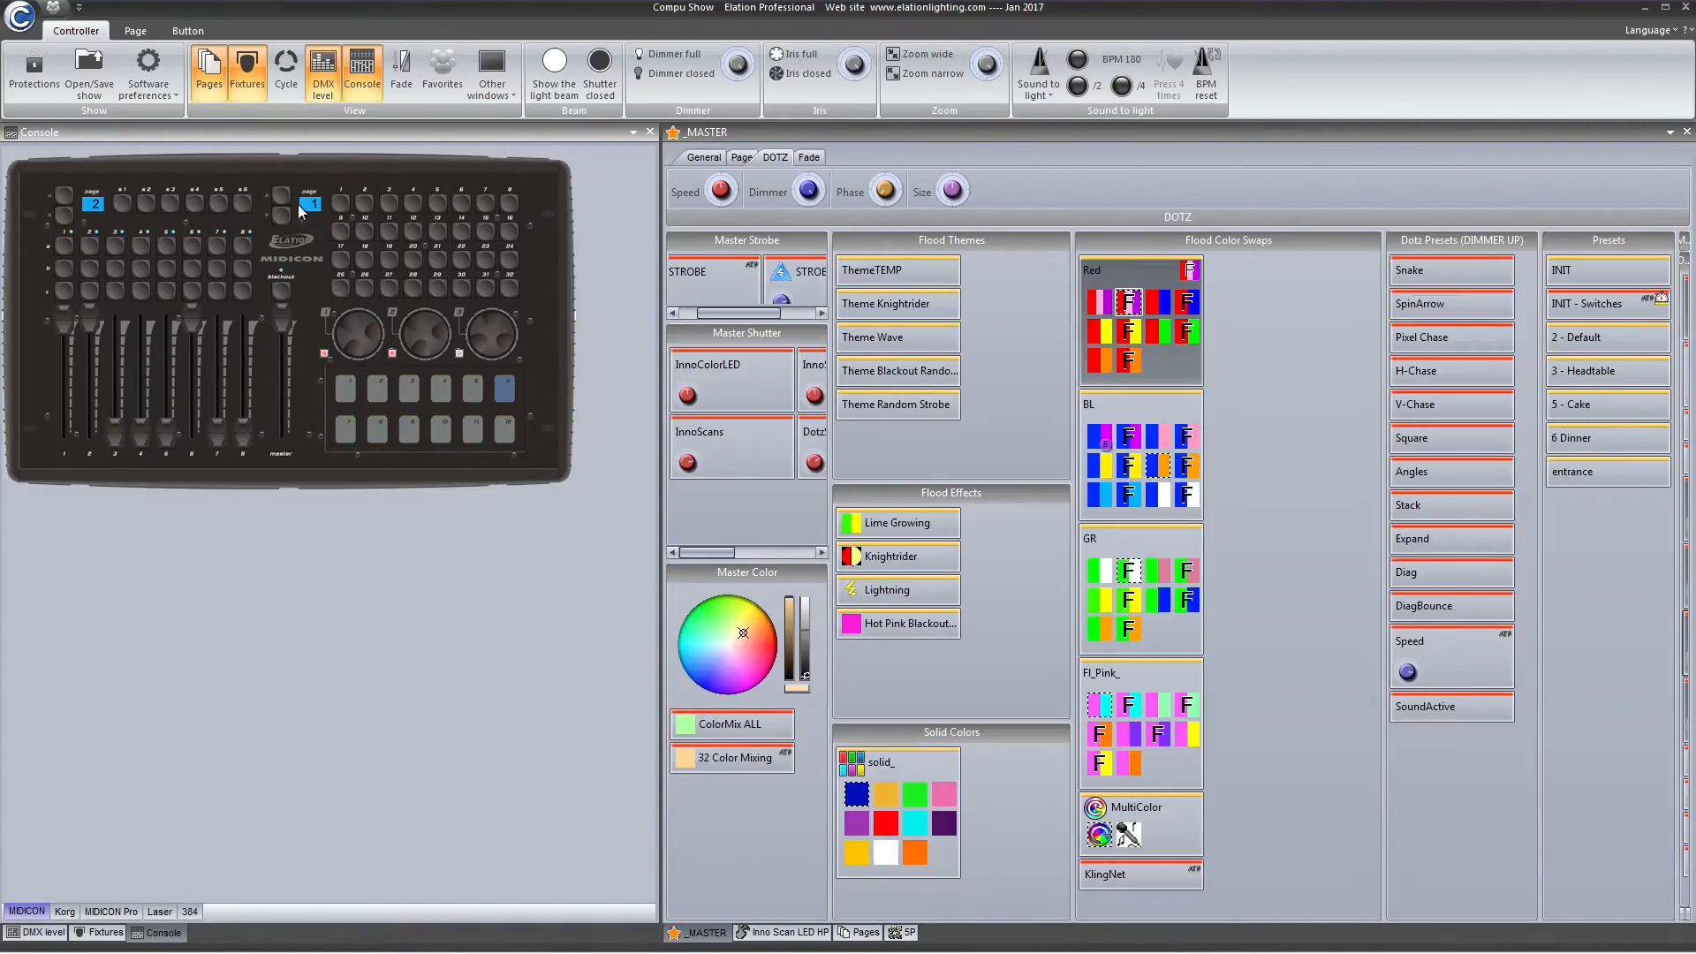
Step: Trigger several Red color swaps from the MIDICON console's second button row, including Red 07 and Red 03
click(384, 231)
click(410, 231)
click(430, 231)
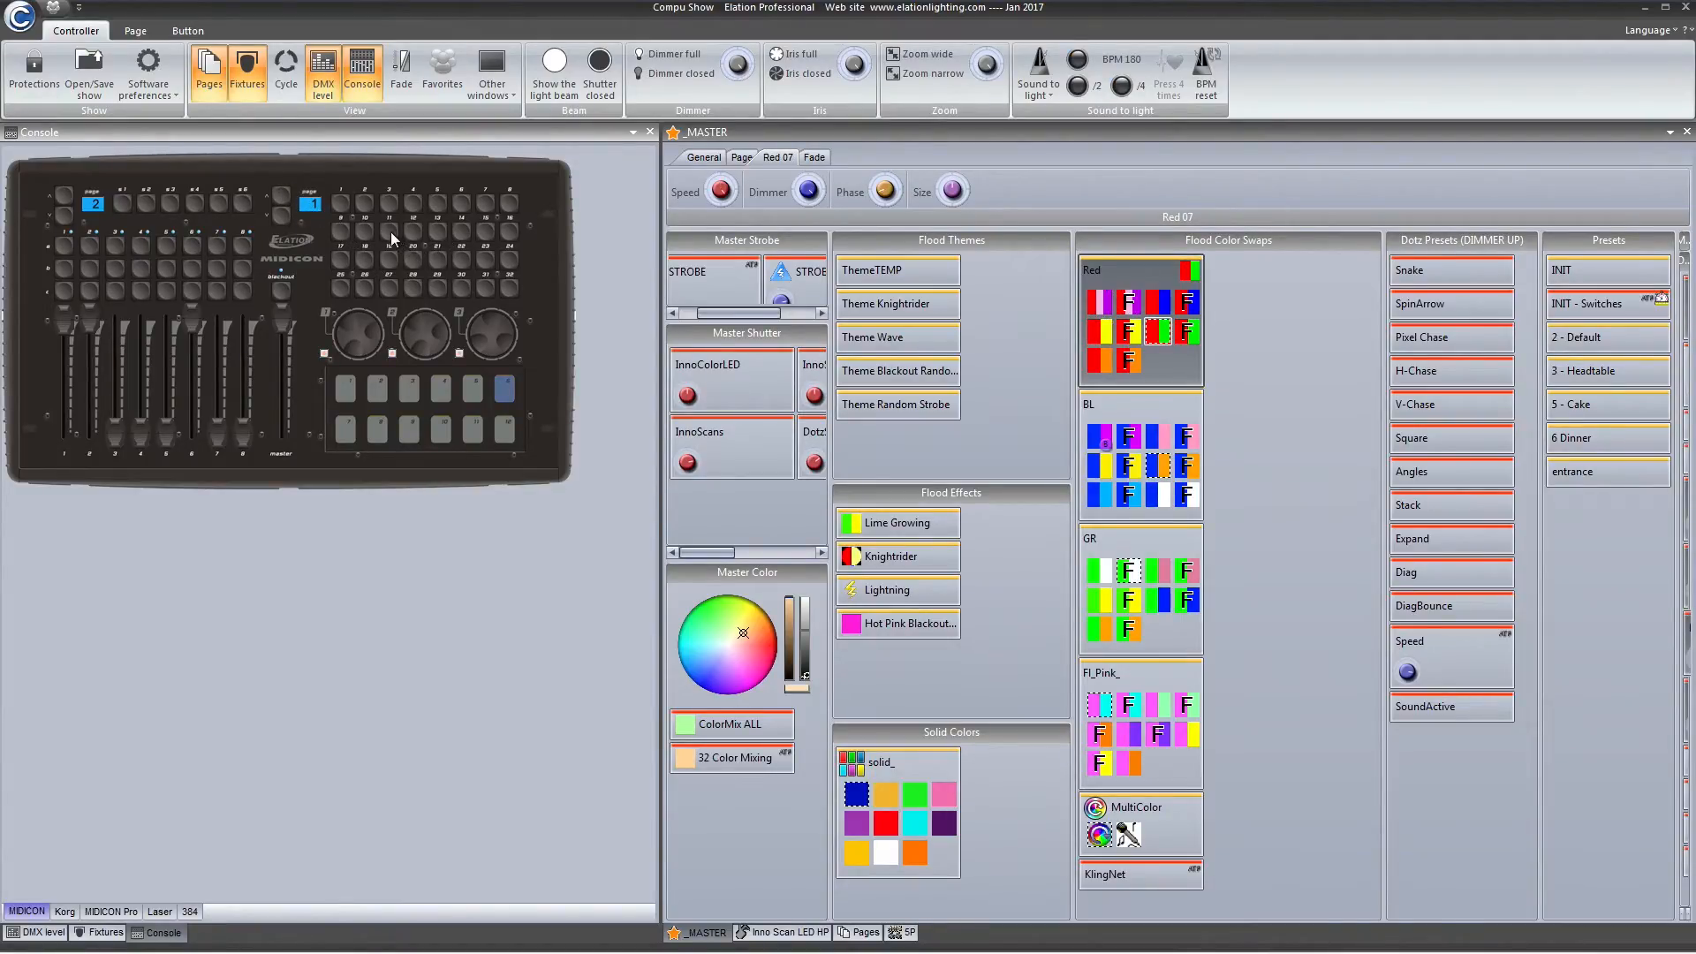
click(344, 231)
click(364, 230)
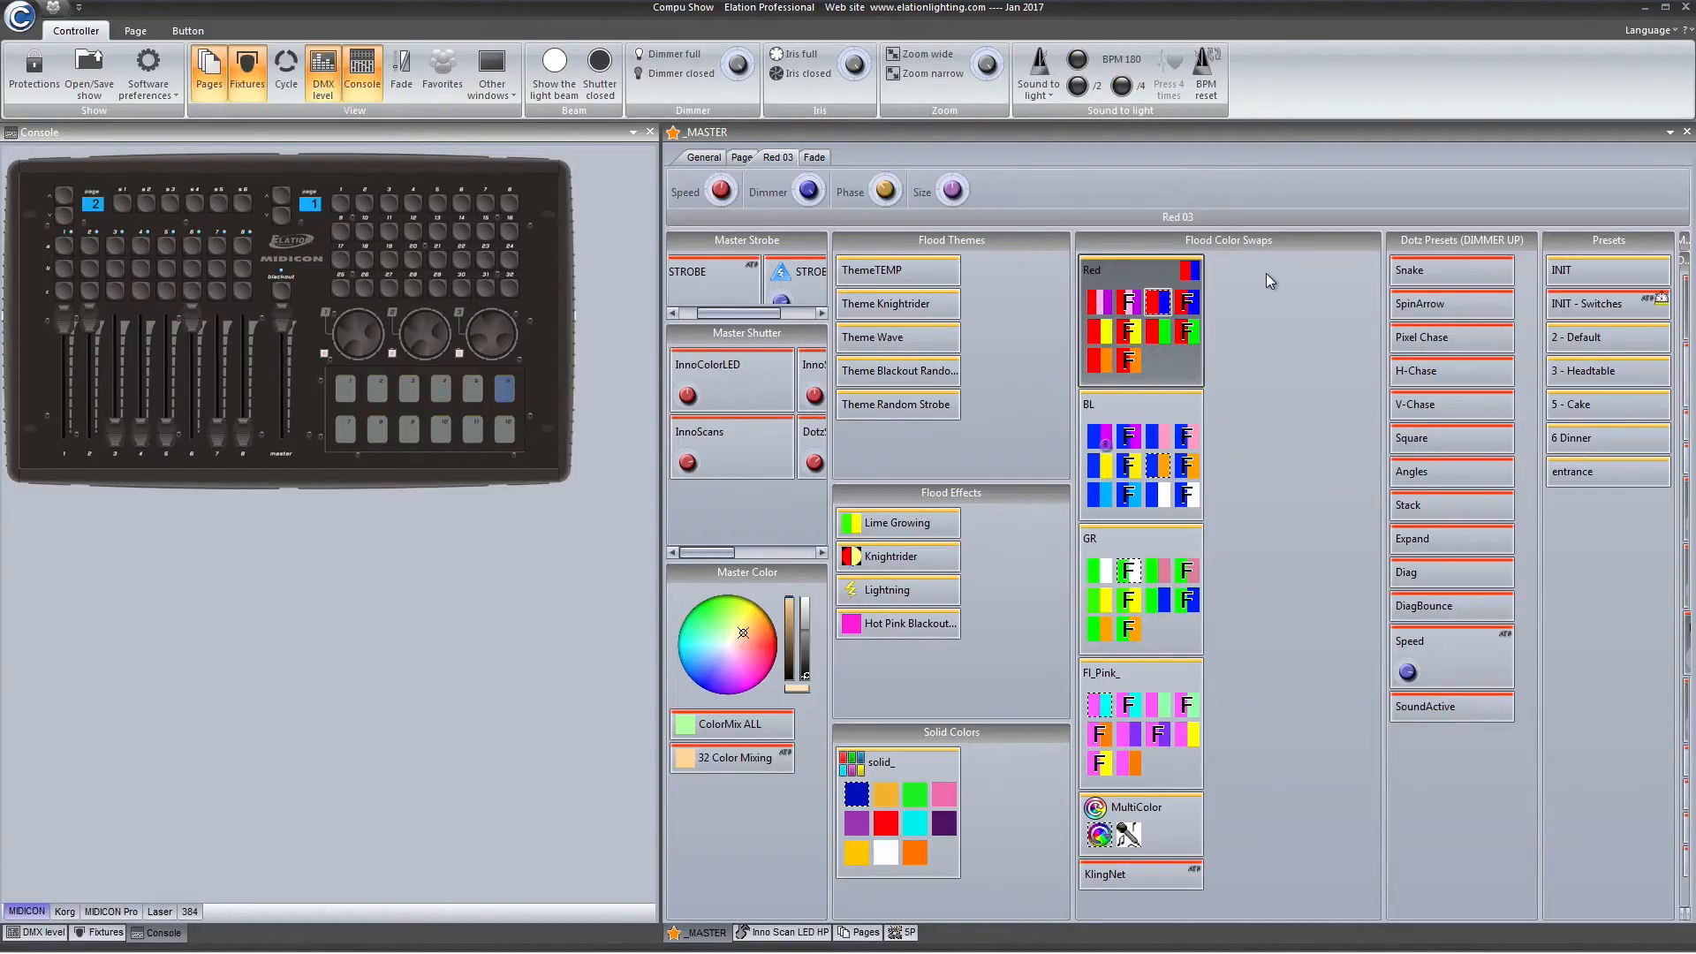
Step: Alternate rapidly between Red color swaps from the MIDICON console, including Red 02 and Red 04
click(351, 235)
click(492, 202)
click(347, 234)
click(372, 233)
click(346, 235)
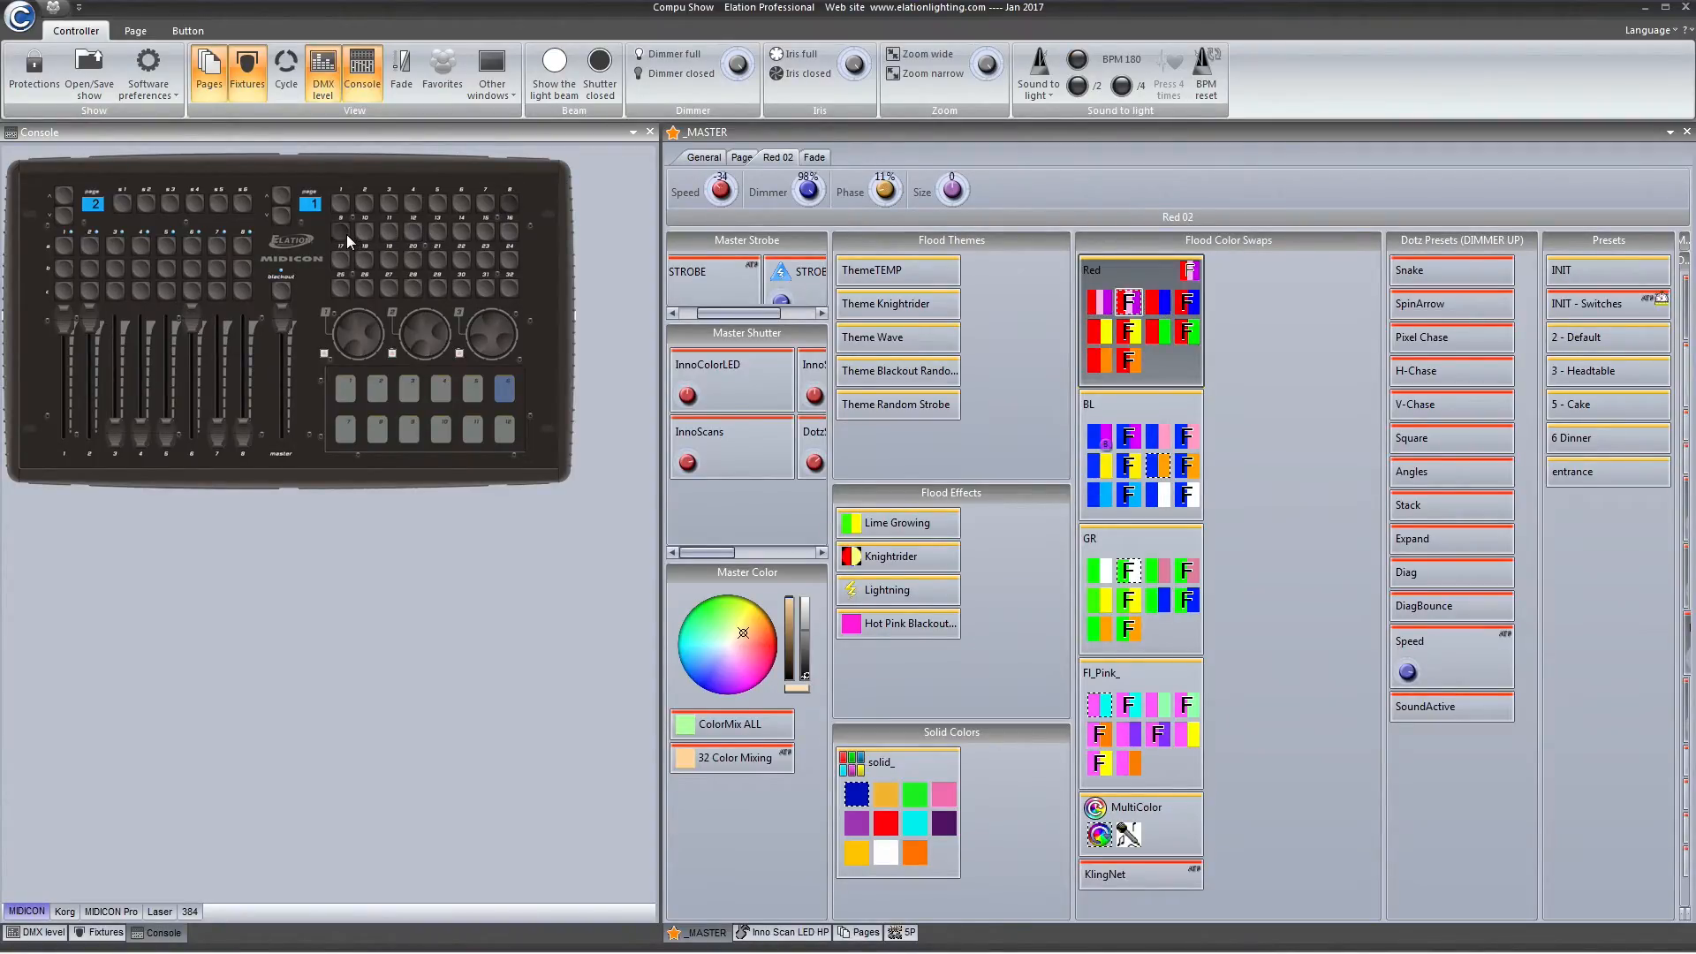
click(355, 233)
click(343, 233)
click(358, 231)
click(344, 230)
click(361, 230)
click(343, 231)
click(364, 230)
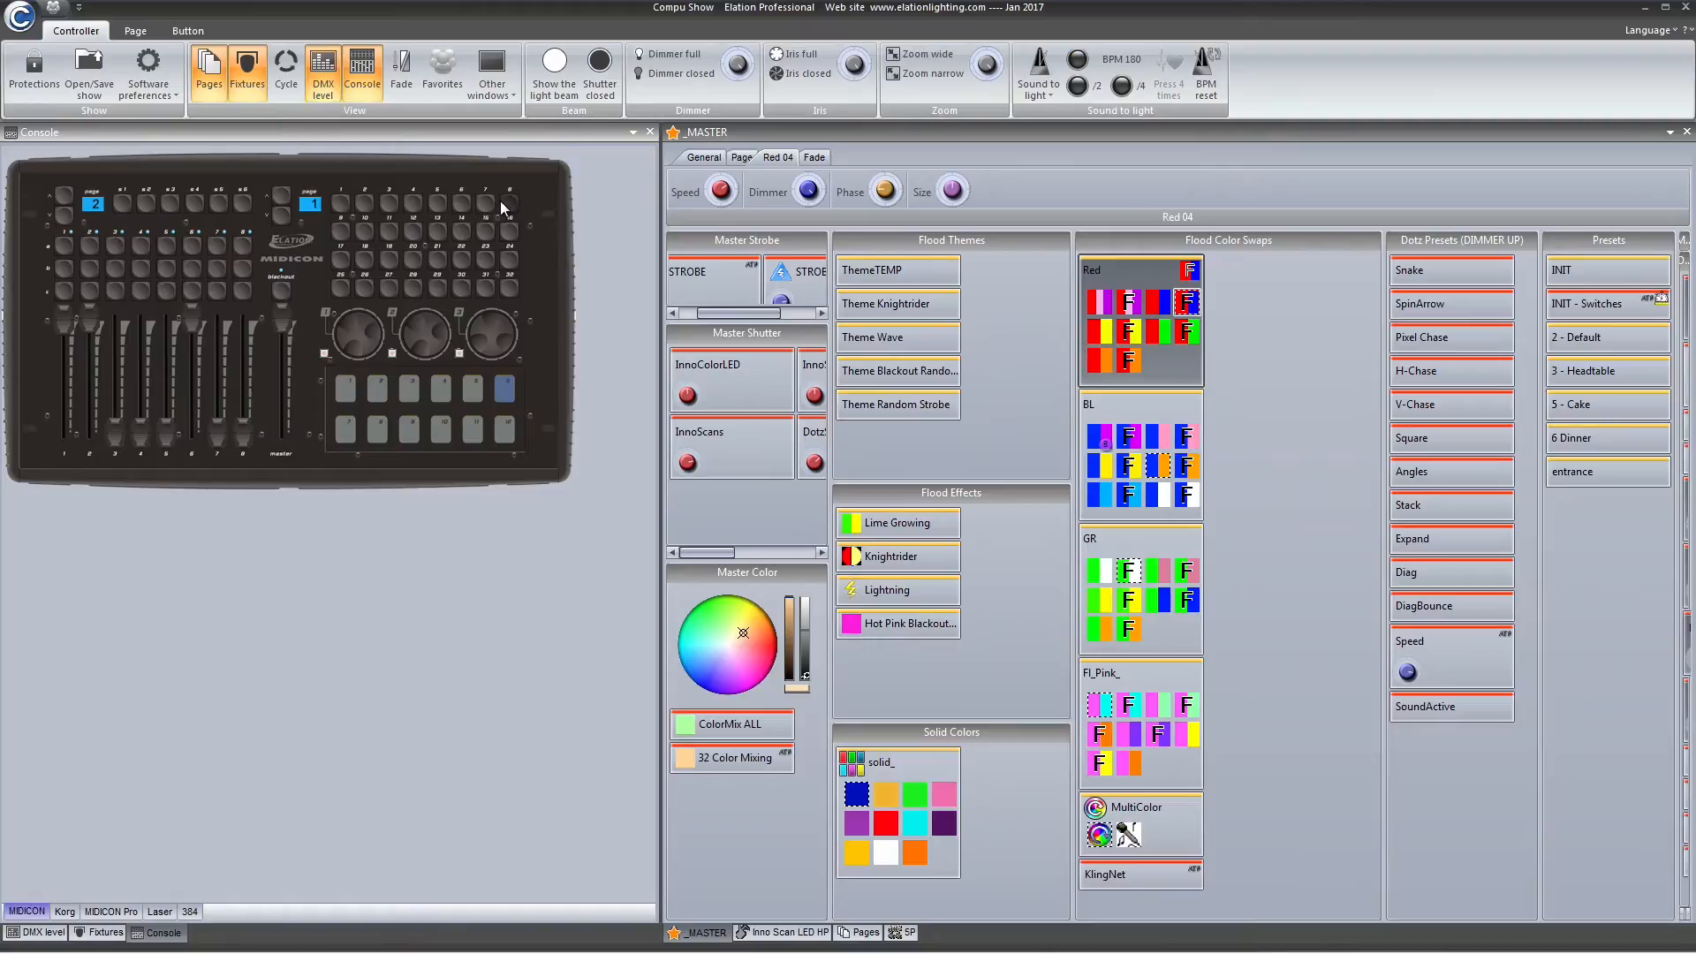
click(346, 240)
click(364, 234)
click(383, 230)
click(406, 232)
click(338, 227)
click(365, 227)
Step: Review the commands assigned to the third and last pads in the MIDICON console's lower pad row
right_click(426, 420)
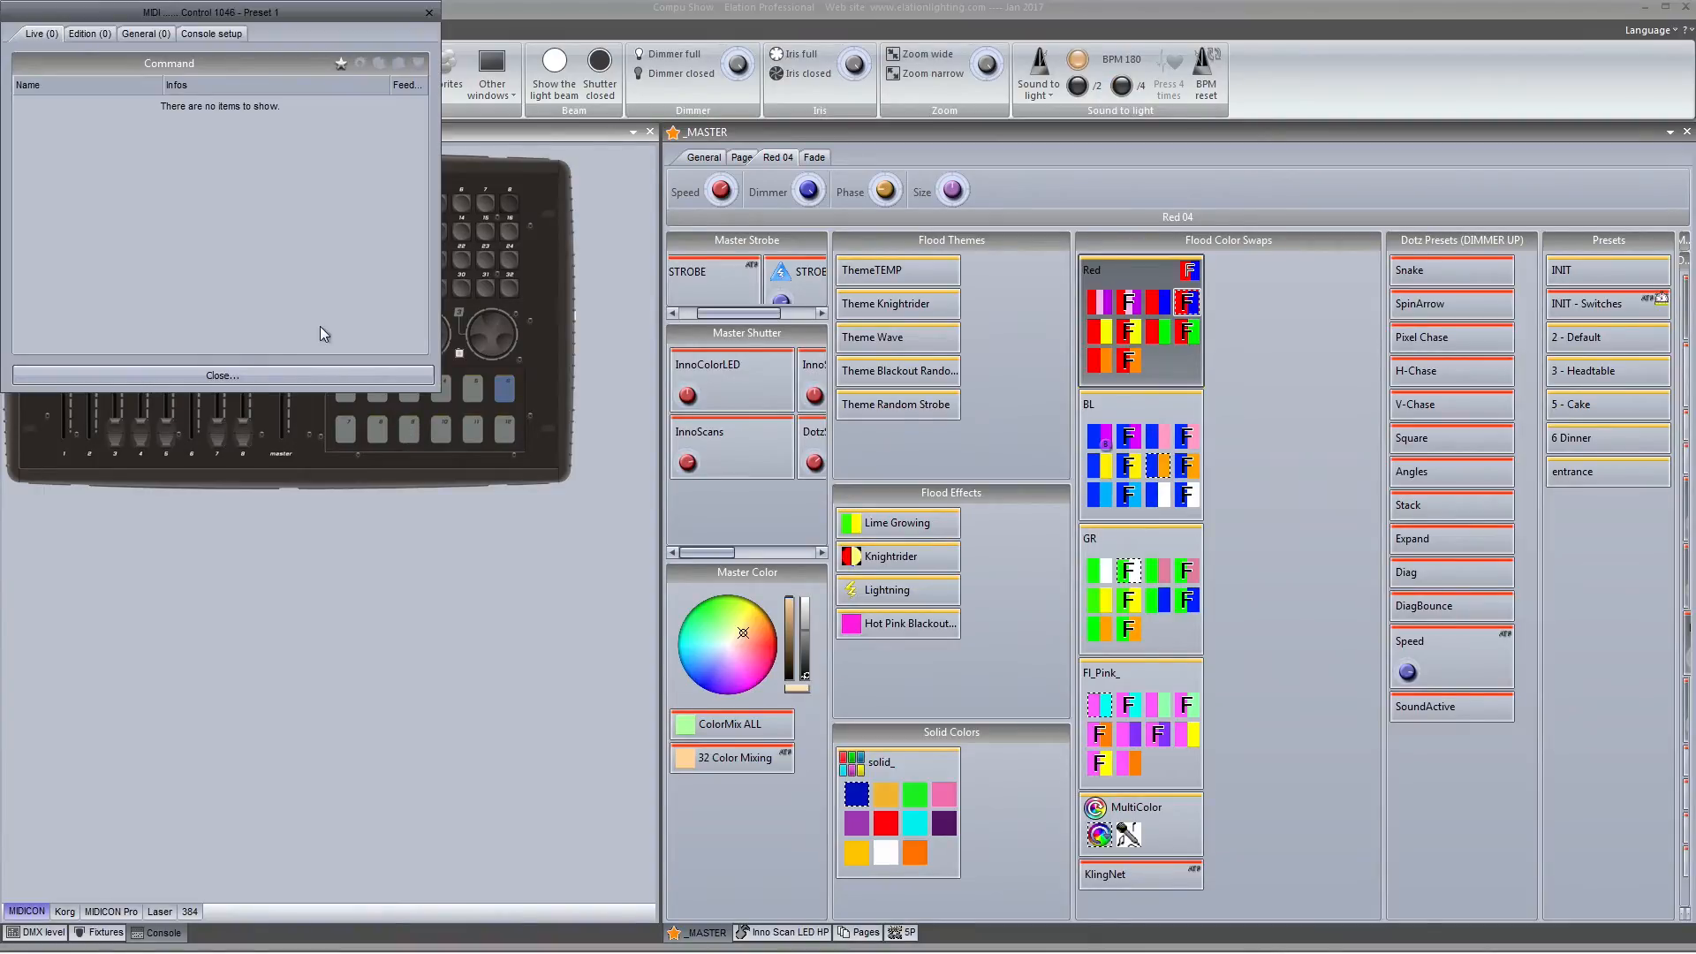
click(327, 369)
right_click(501, 431)
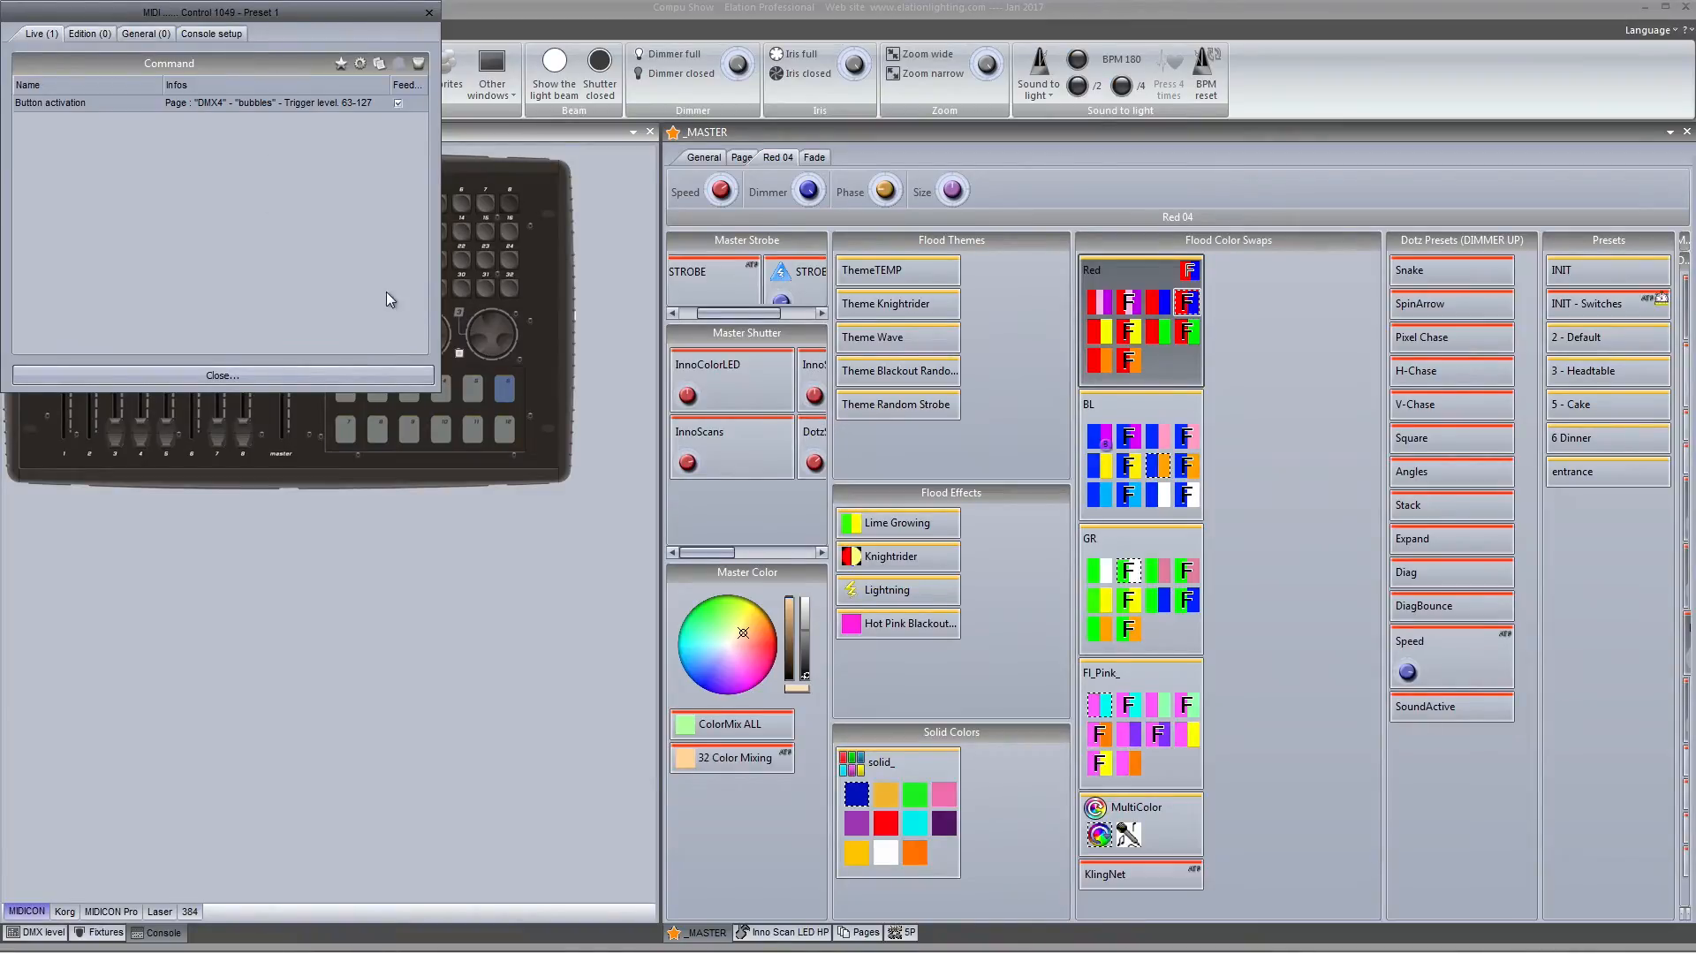
click(374, 376)
Step: Switch the BL color swap between BL 16 Blue Yellow FADE and BL 11, ending on BL 16, and check another console pad's commands
click(1128, 468)
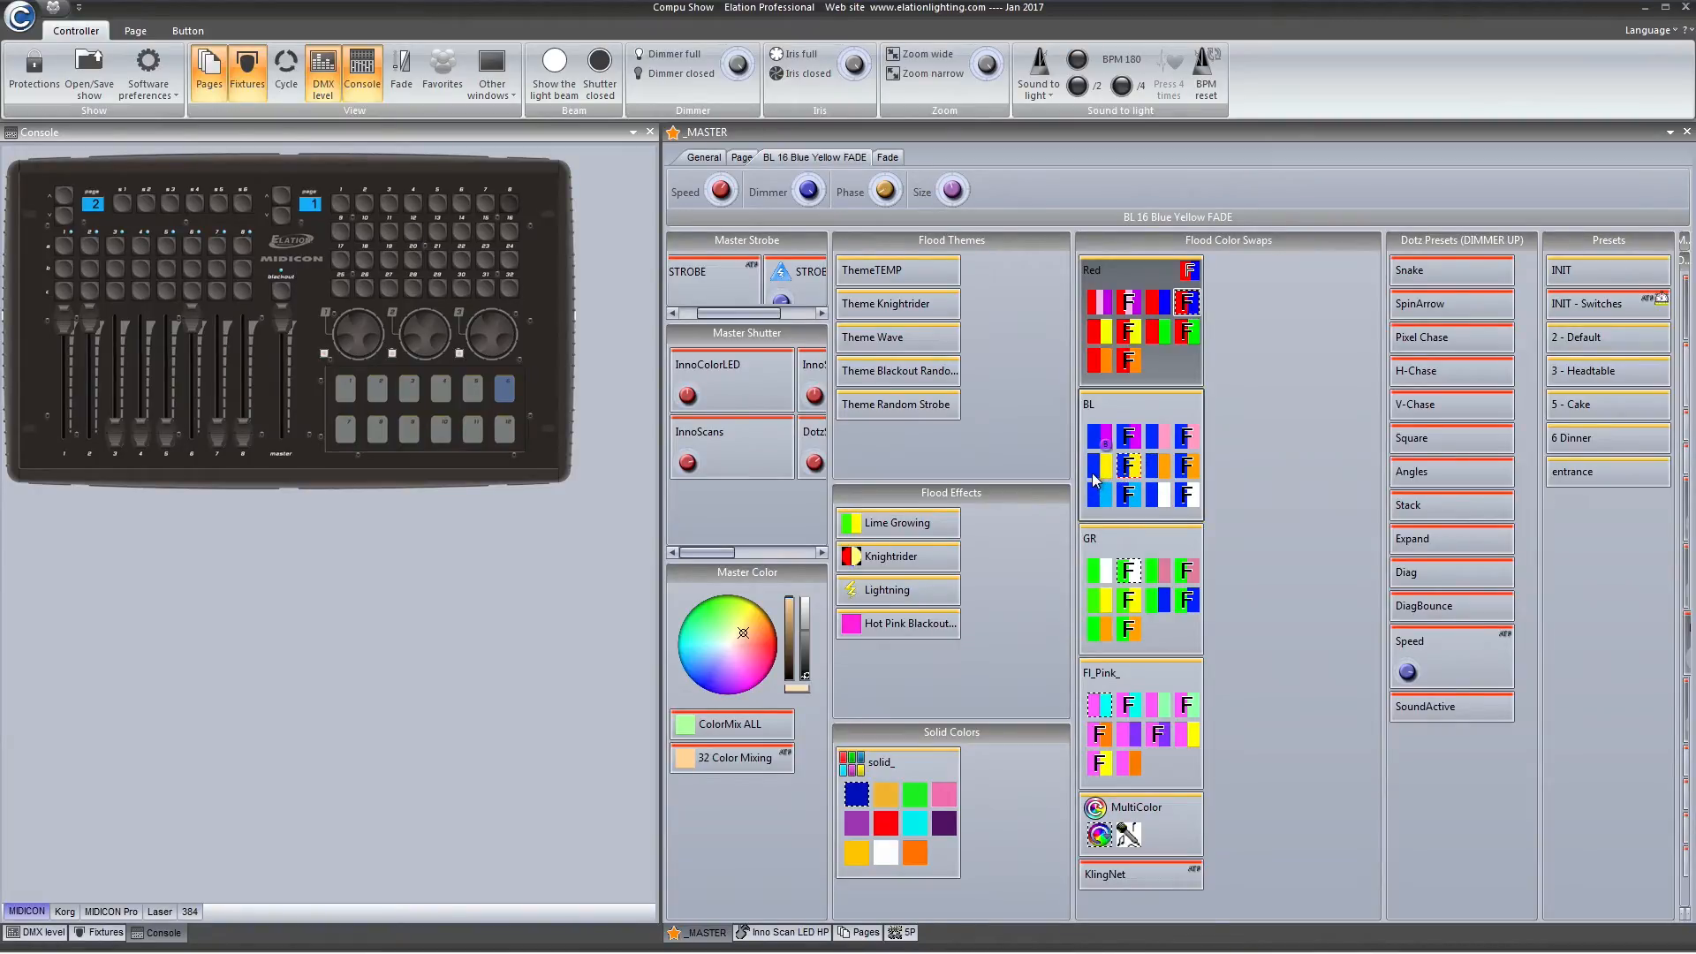
click(1095, 439)
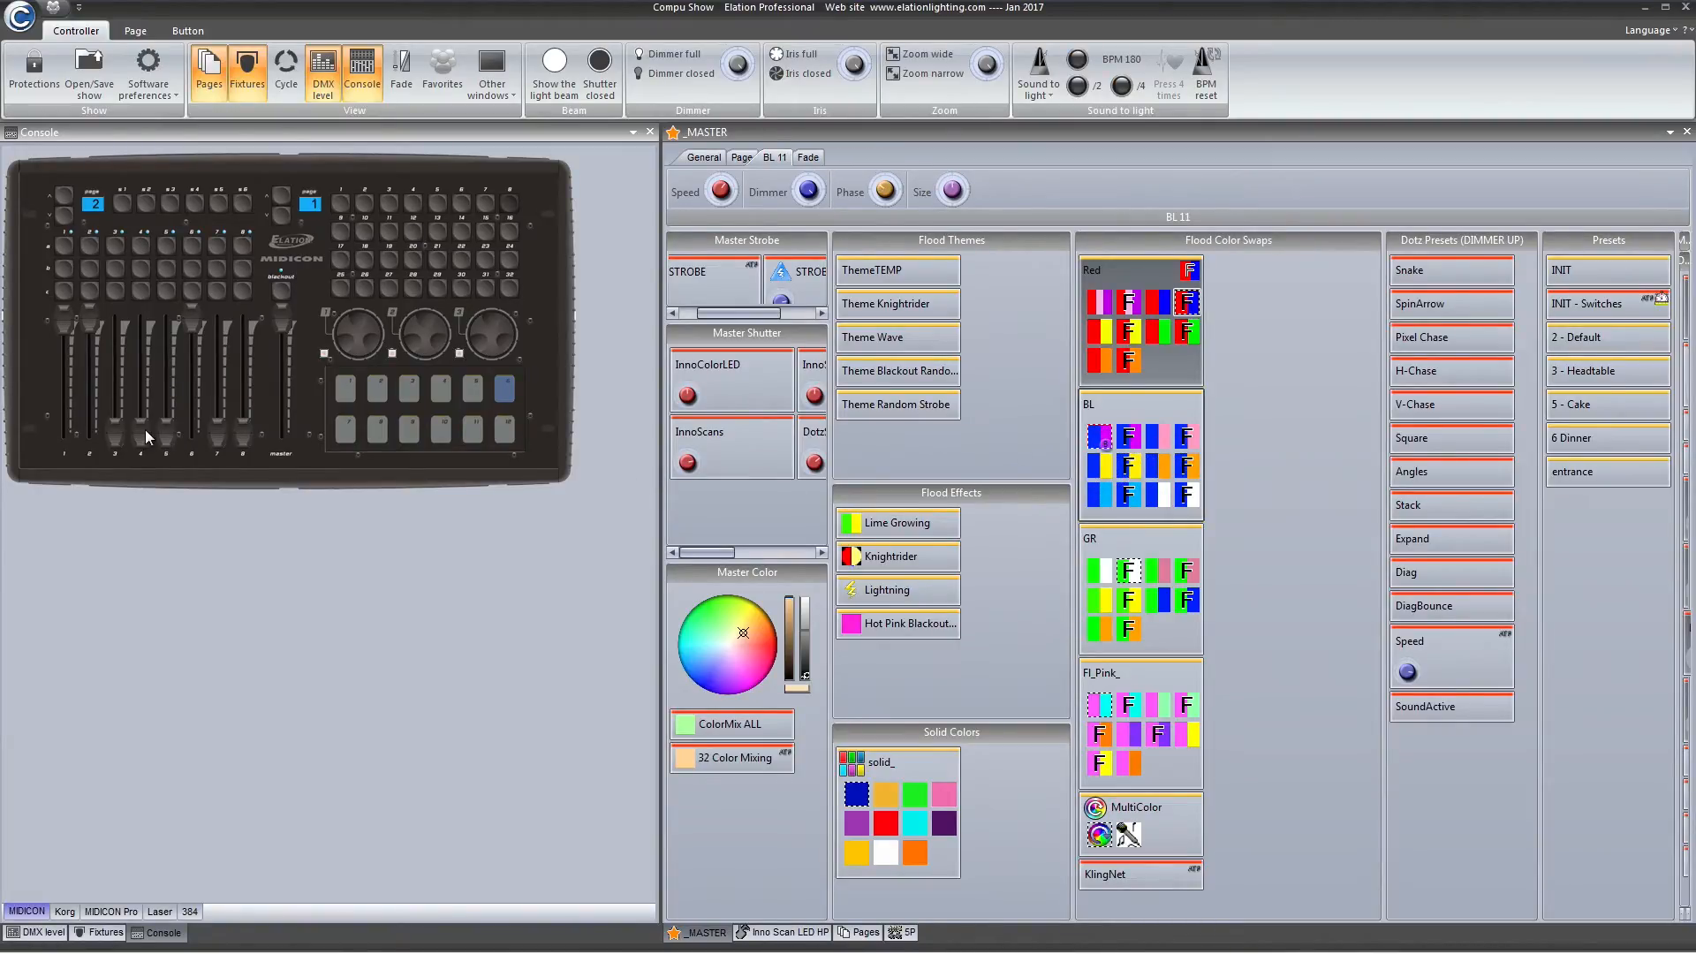
click(464, 429)
click(273, 369)
click(1150, 474)
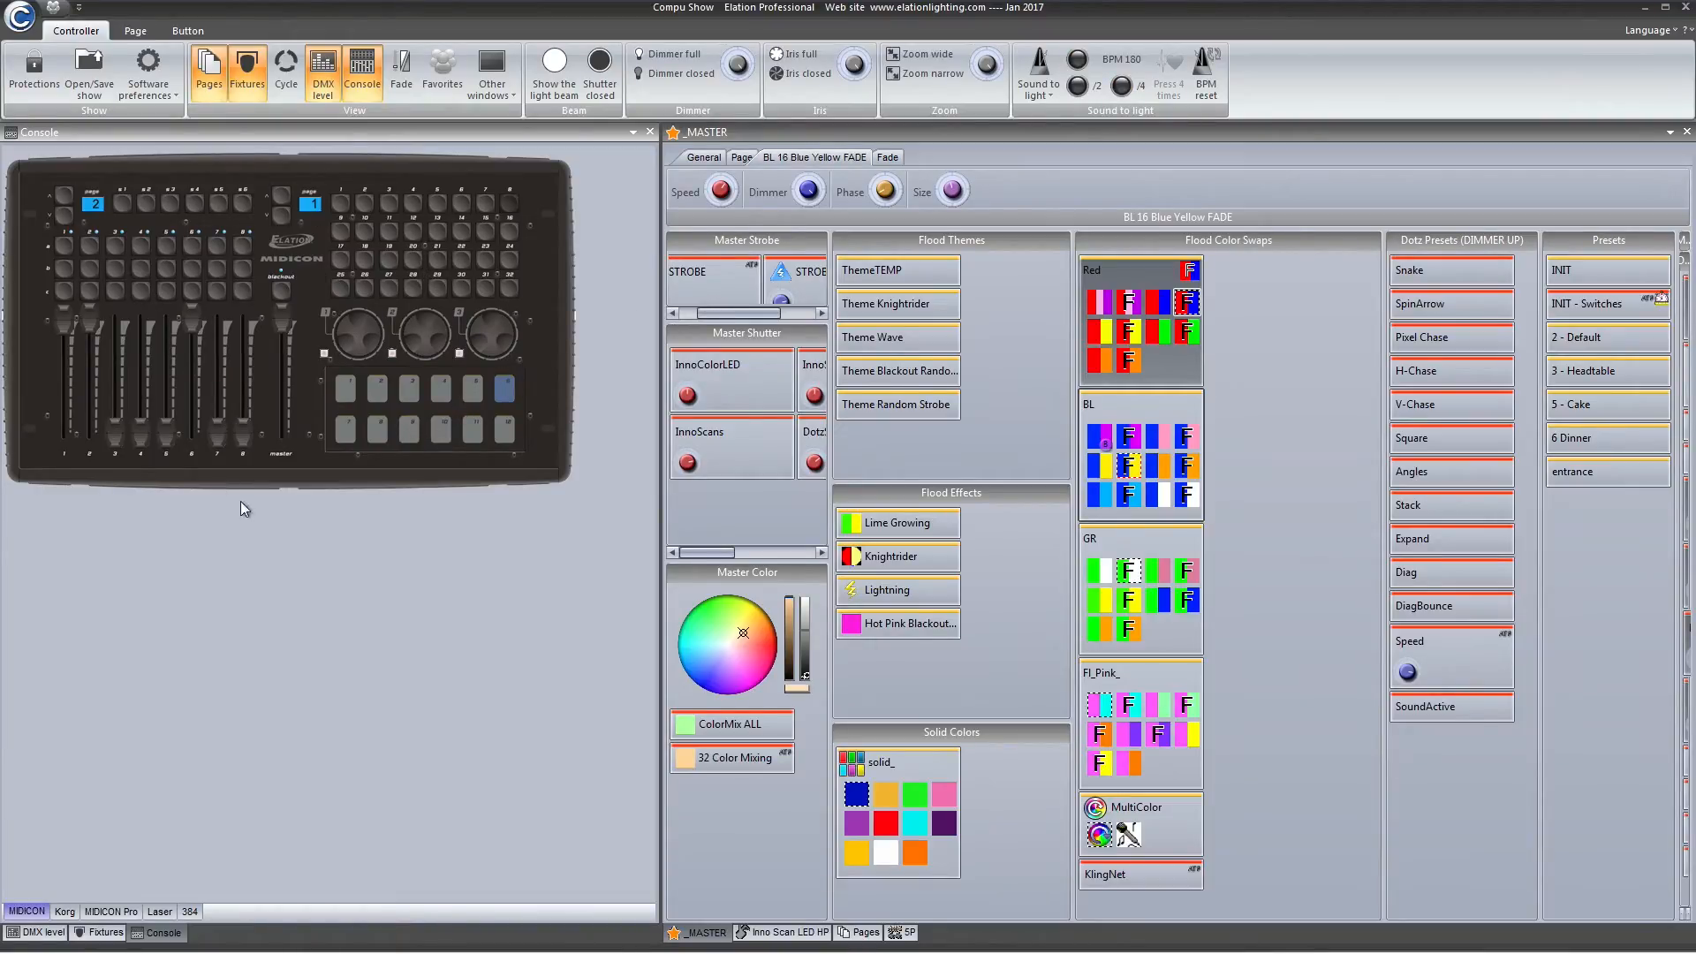
Step: Bring up the Inno Scan LED HP page with the second pad in the MIDICON console's lower pad row
click(380, 431)
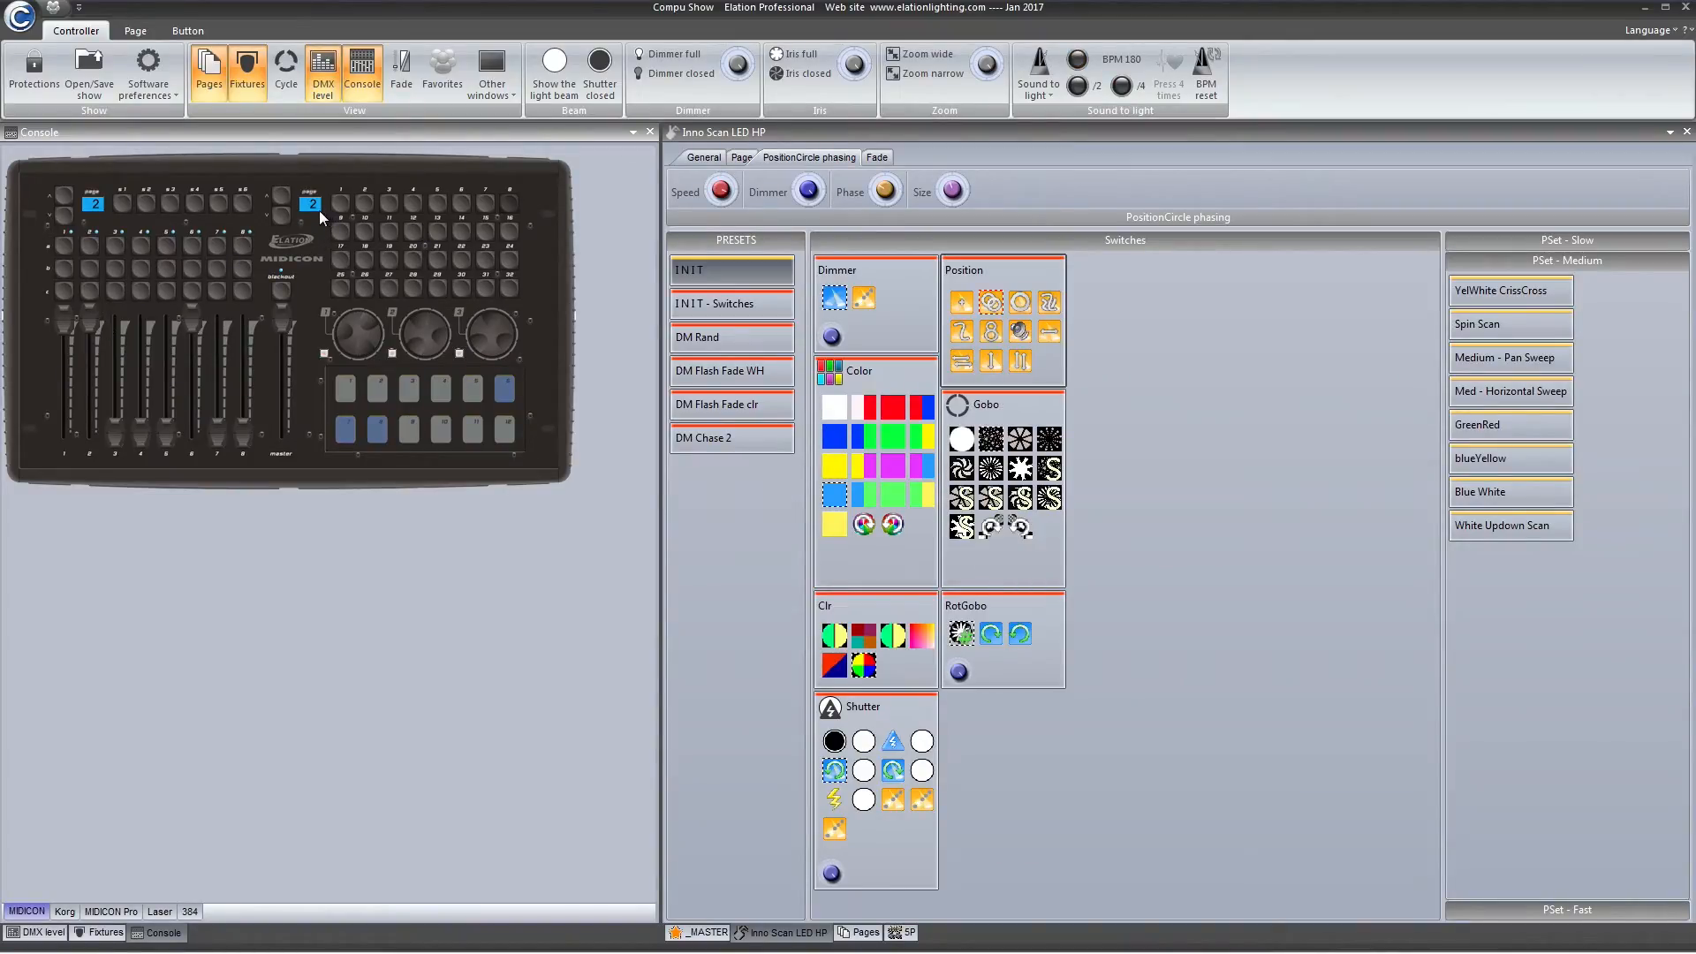
Step: Review the command assigned to Index 2 of the MIDICON console's page selector beside the numbered buttons
right_click(283, 199)
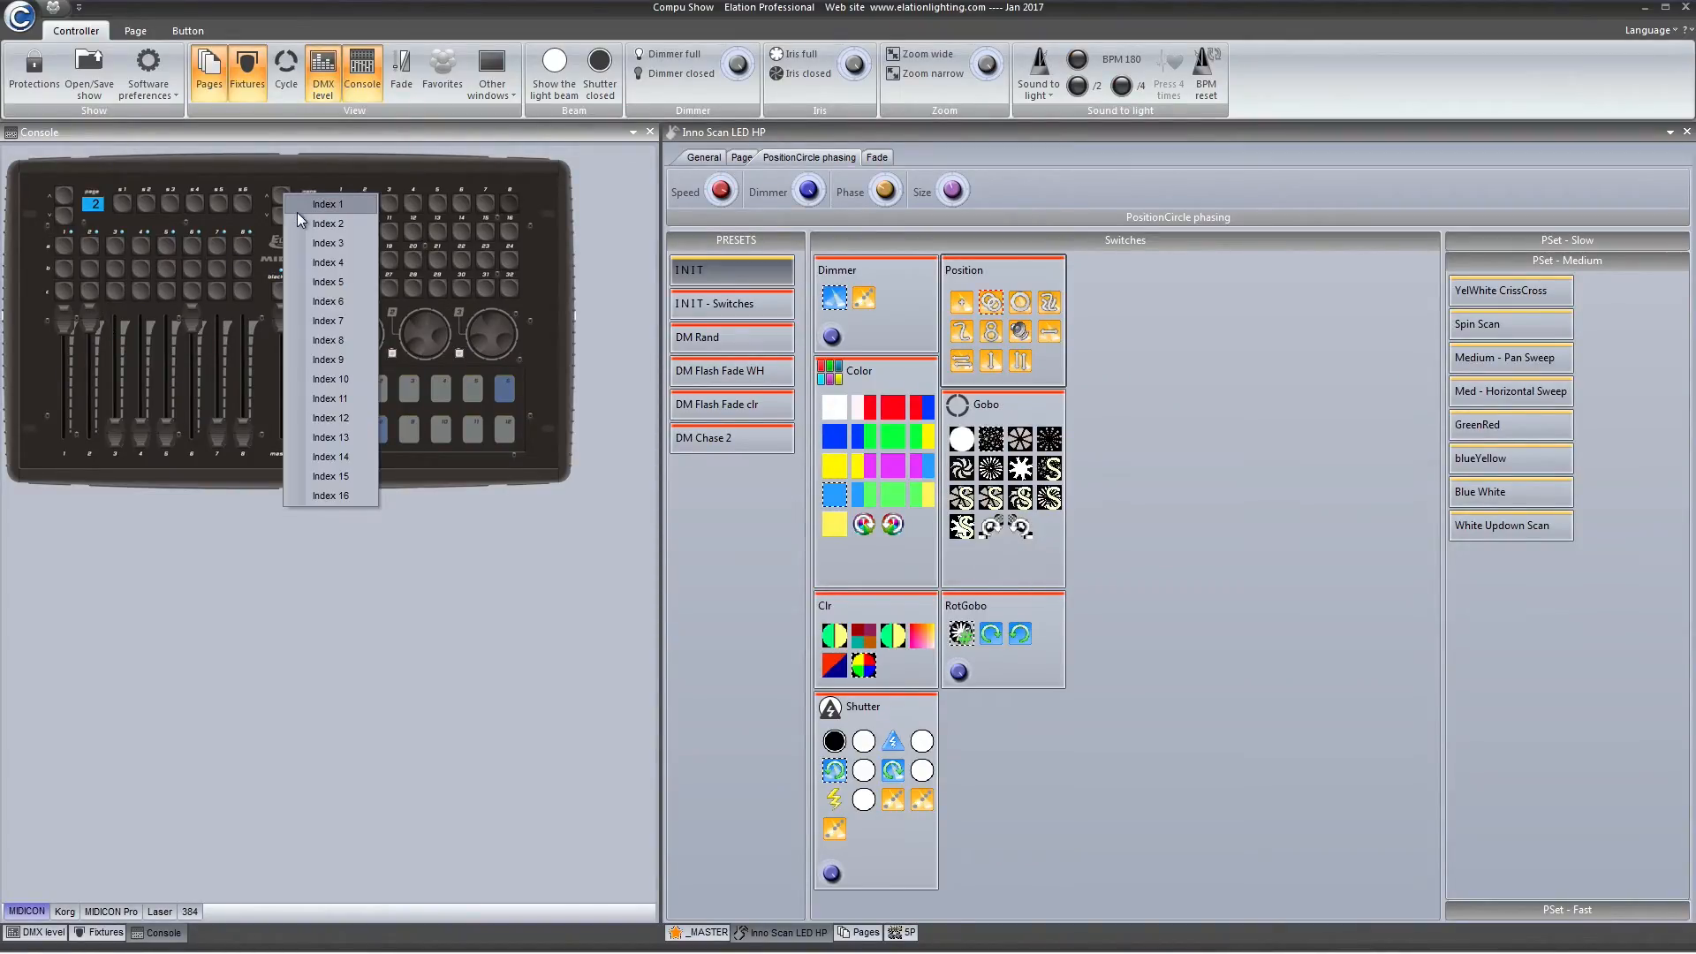
click(297, 224)
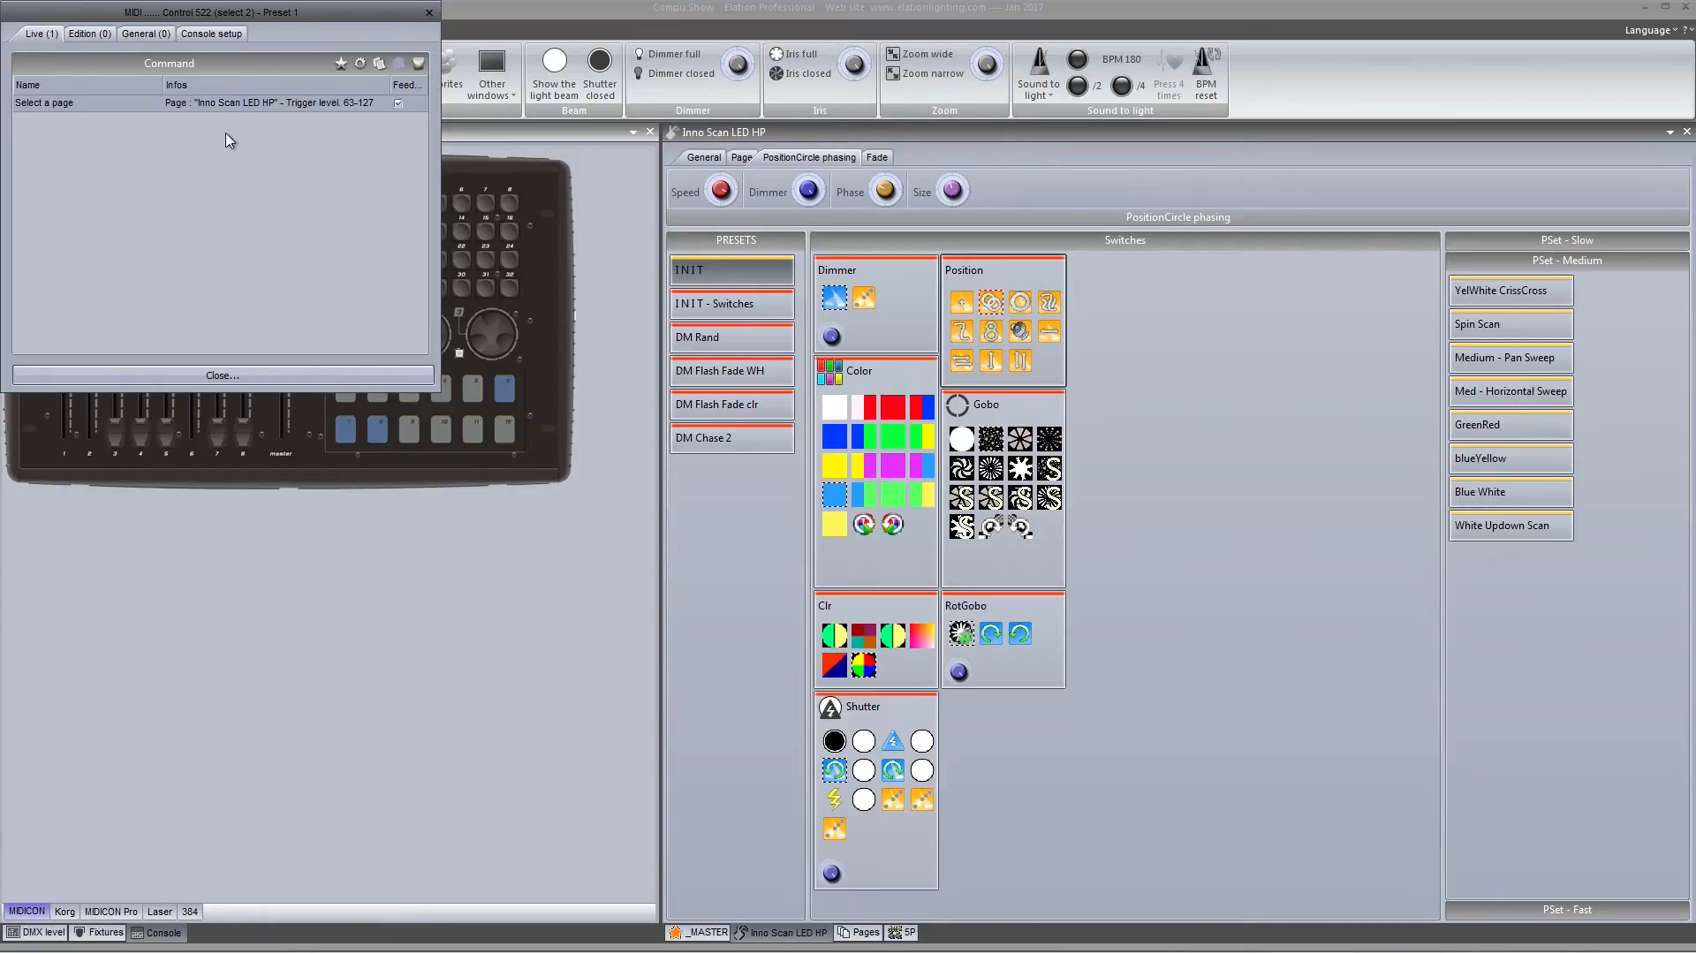
click(274, 372)
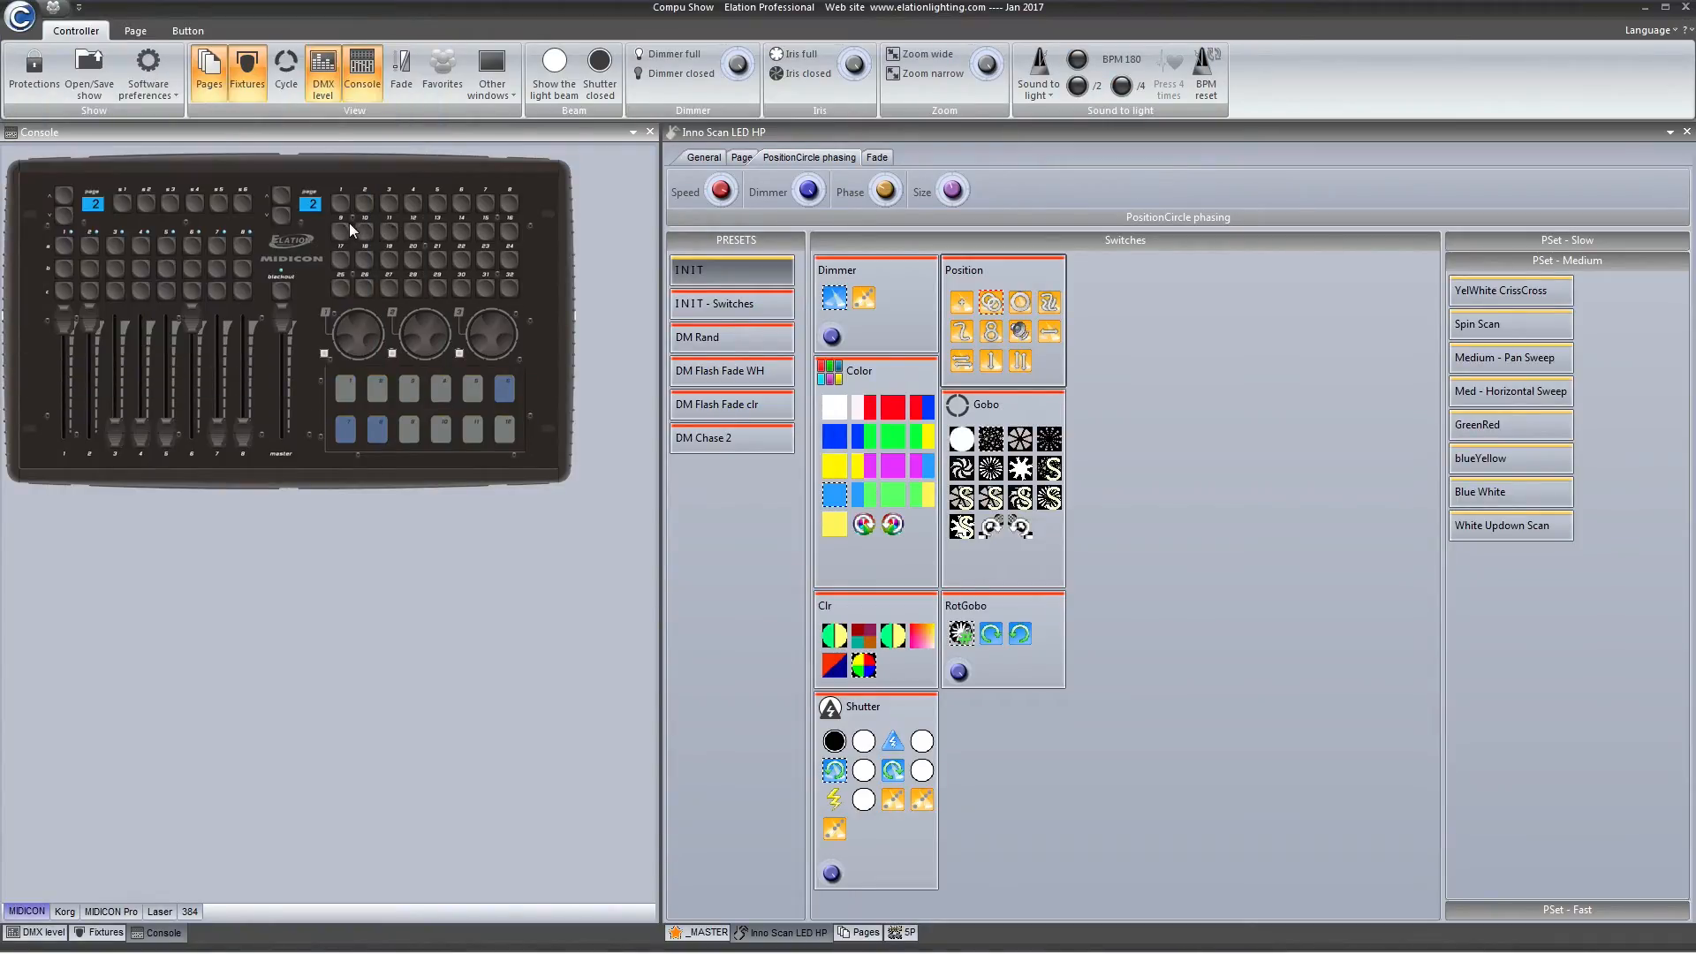
Step: Trigger the Inno Scan LED HP presets Vertical Tilt, Medium - Pan Sweep and REDYELLOW Stutter from the MIDICON console's numbered buttons
click(348, 224)
click(365, 228)
click(386, 227)
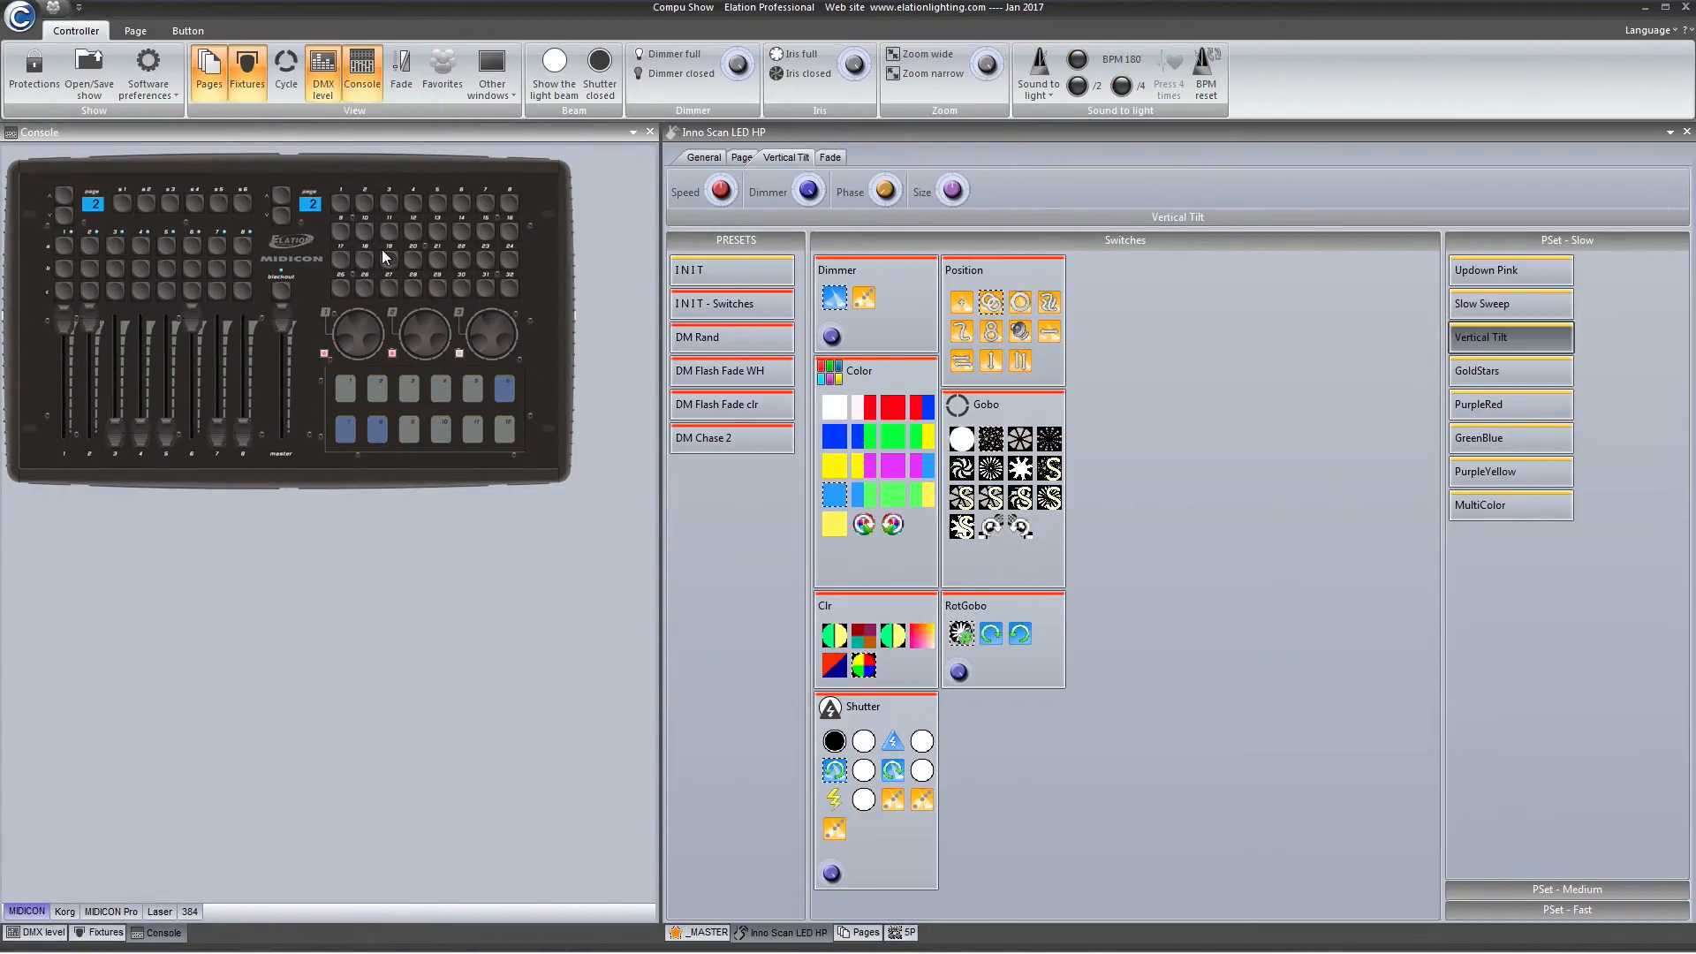
click(383, 256)
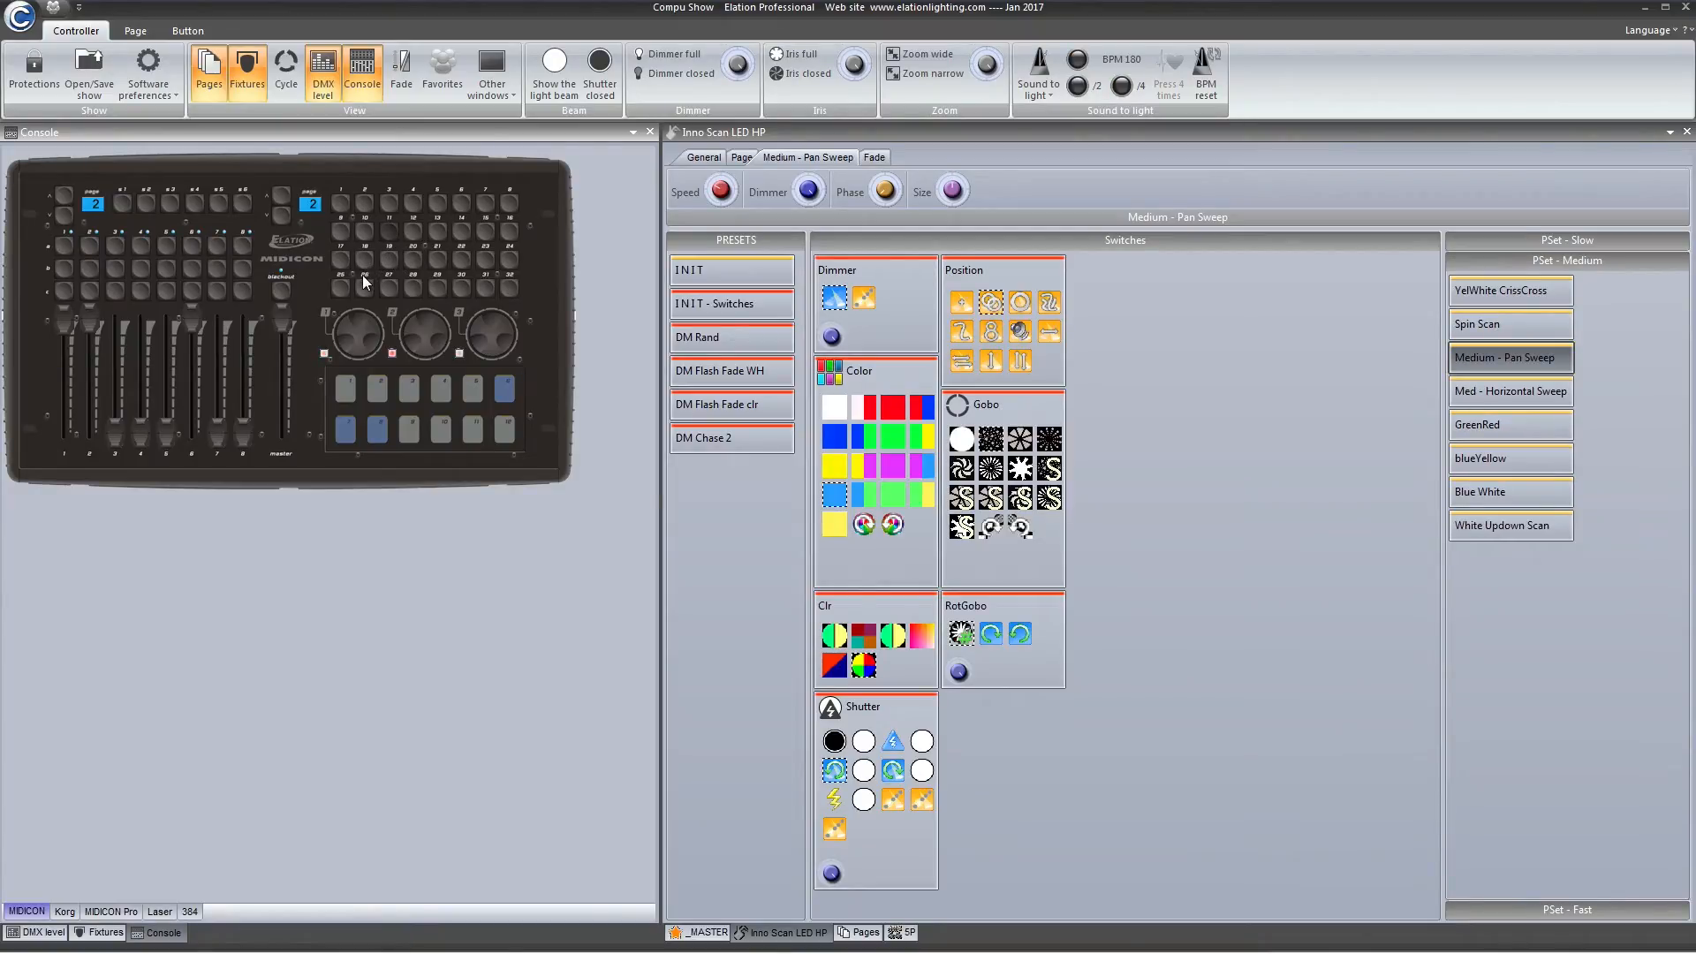
click(360, 283)
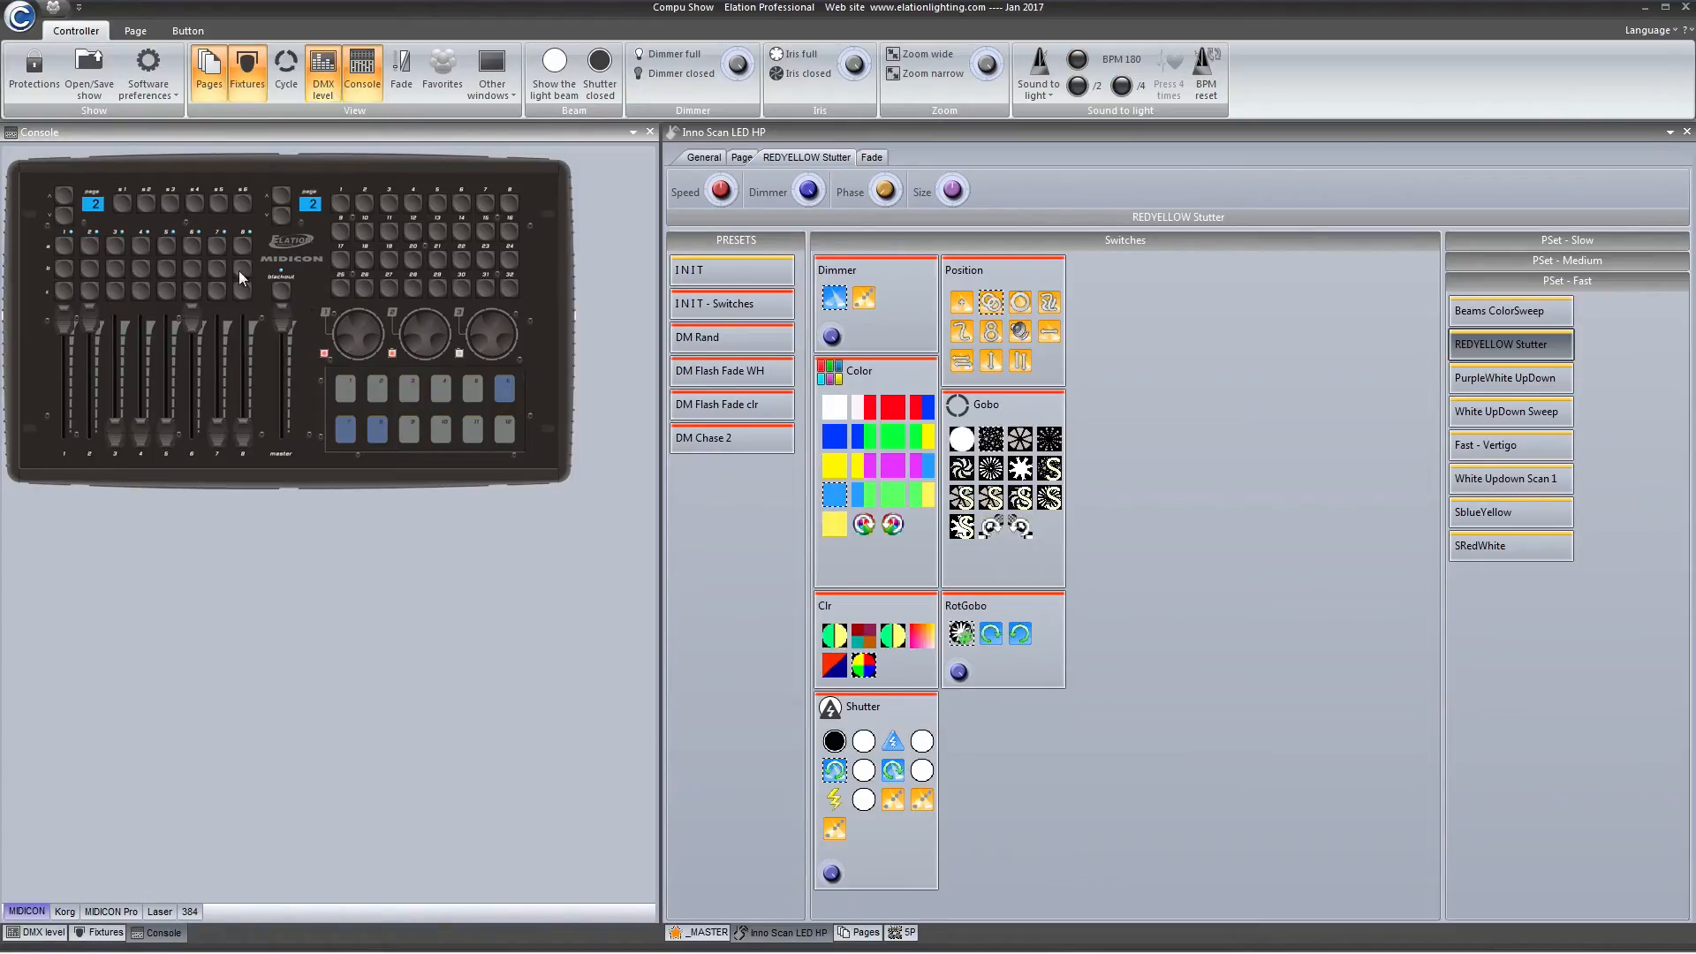
Step: Review the commands assigned to a button in the short row above the MIDICON console's faders
mouse_move(122, 202)
mouse_move(236, 205)
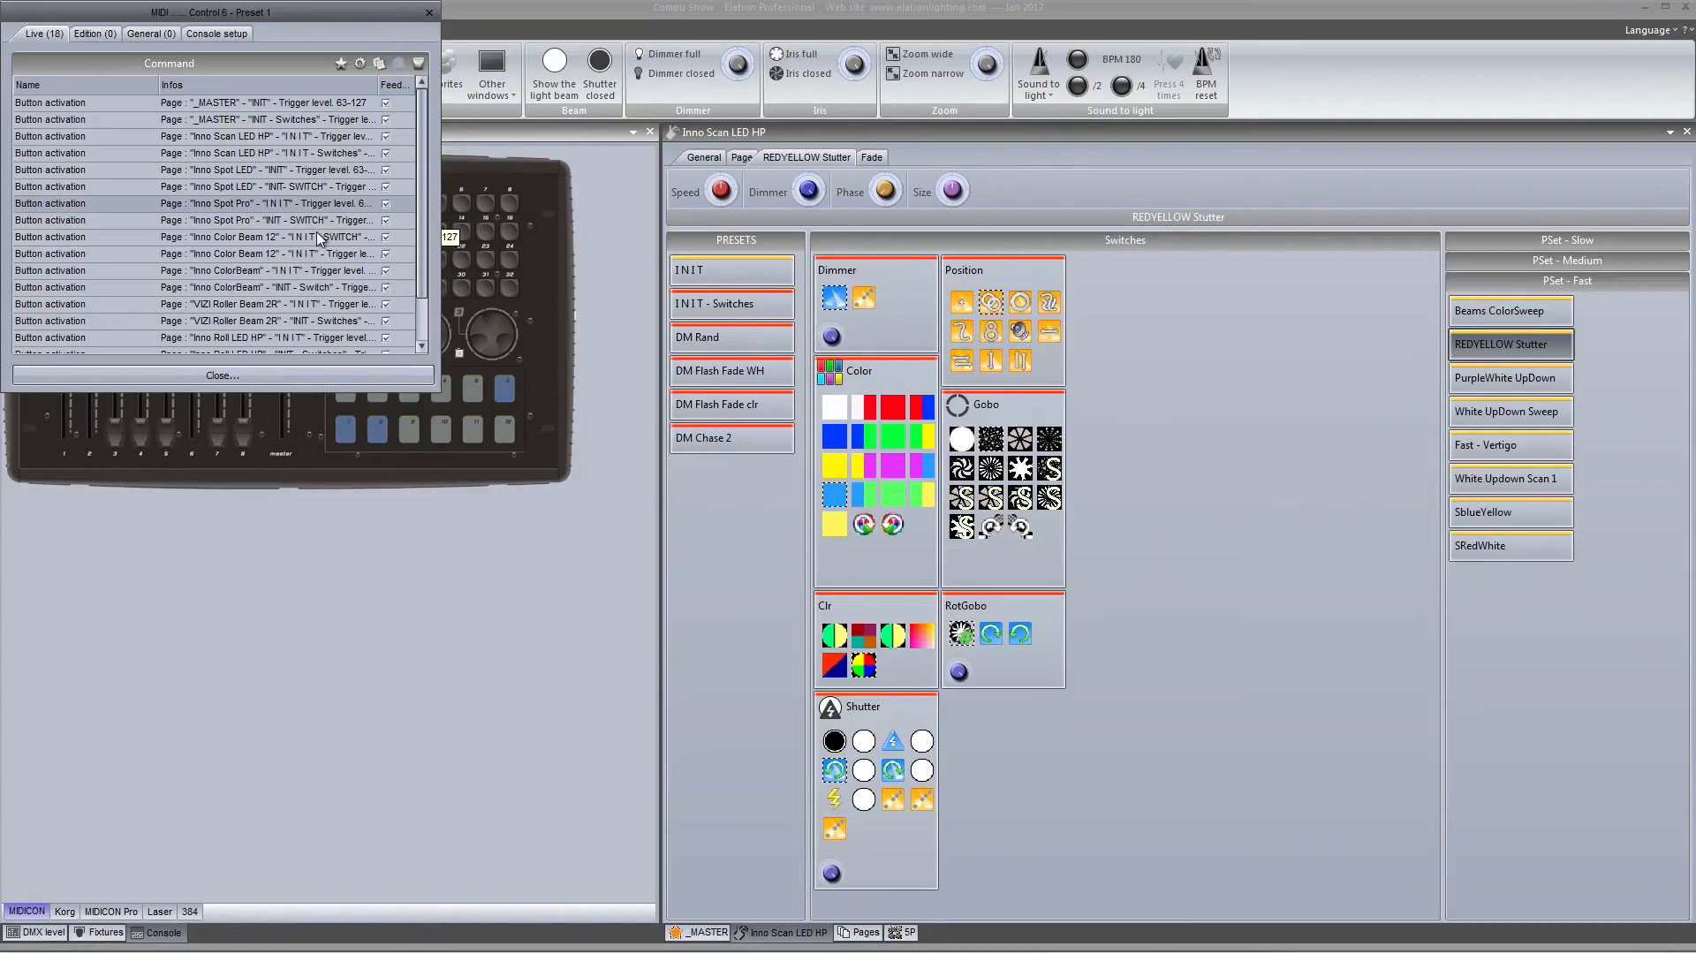
click(386, 374)
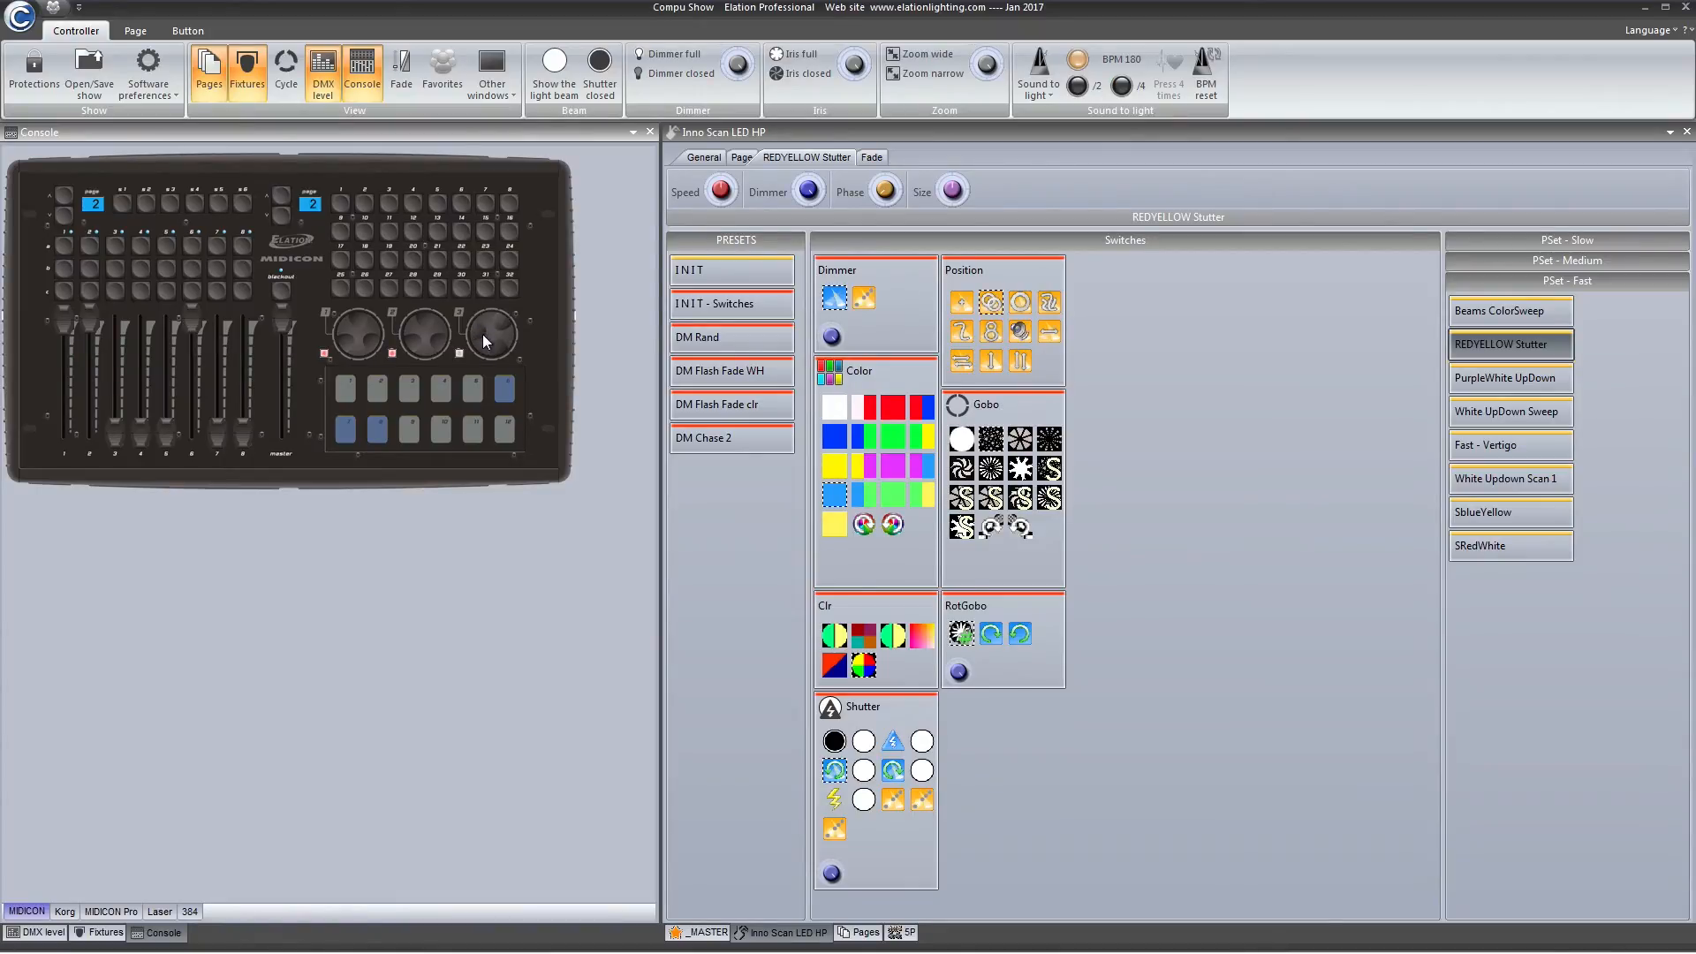
Step: Bring up the _MASTER page and review the commands assigned to the MIDICON console's third wheel and the small button beside it
click(723, 938)
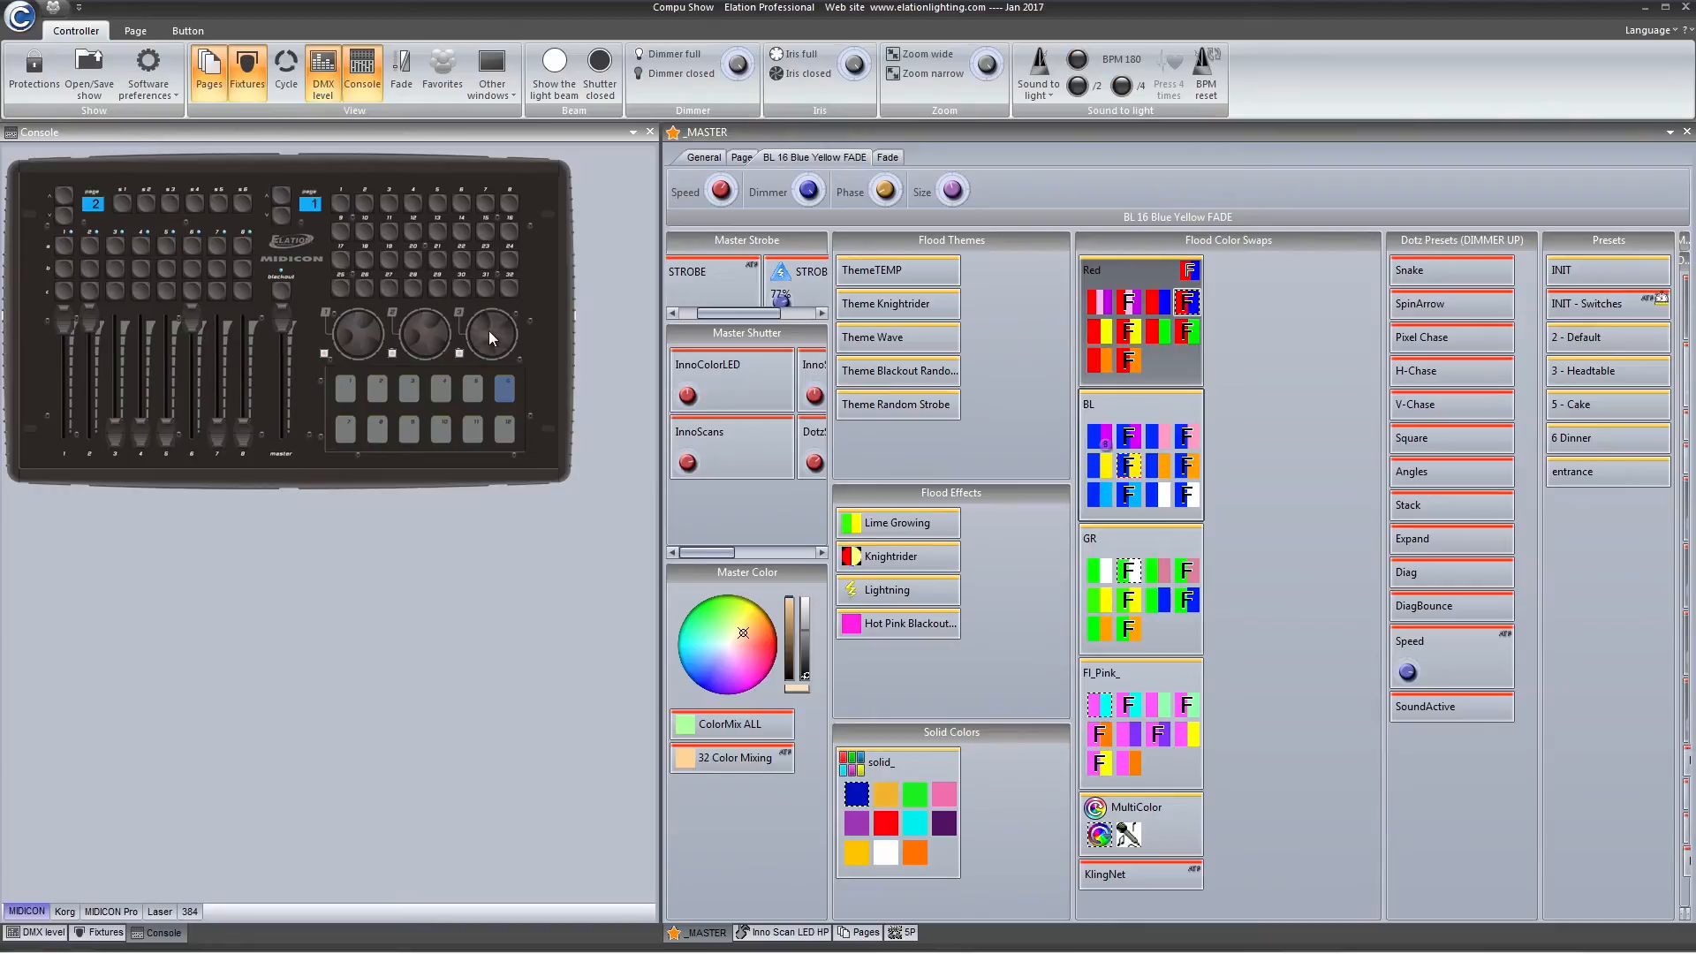
drag(735, 307, 708, 309)
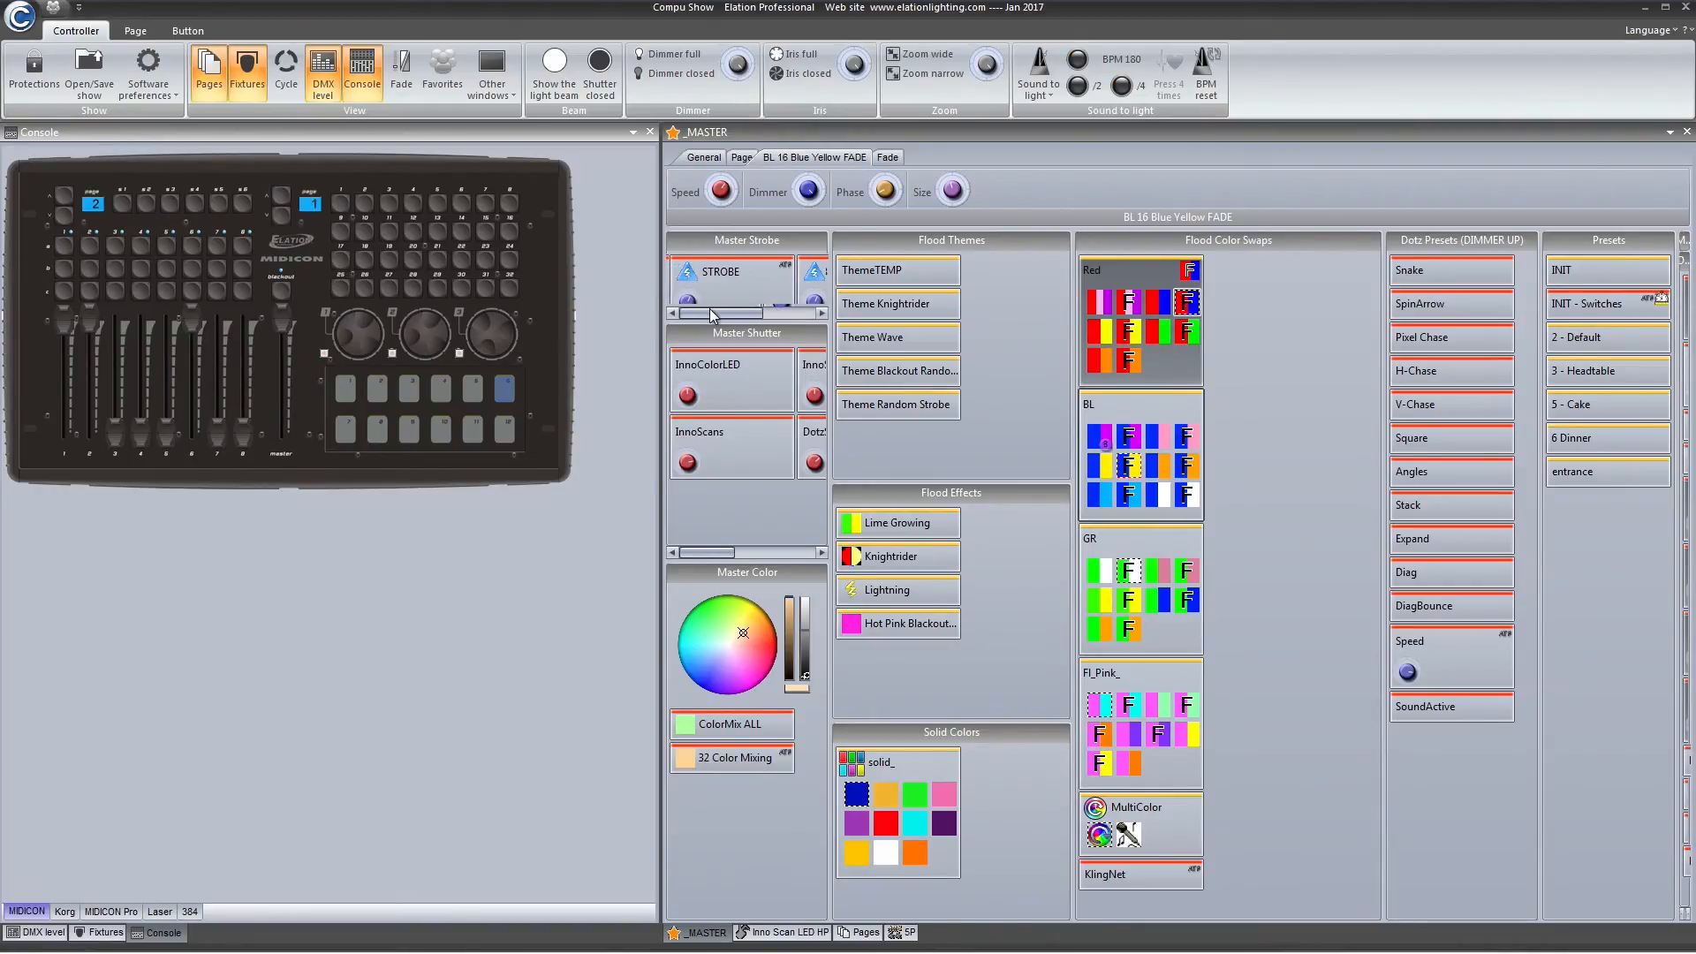
drag(498, 339, 480, 352)
right_click(483, 345)
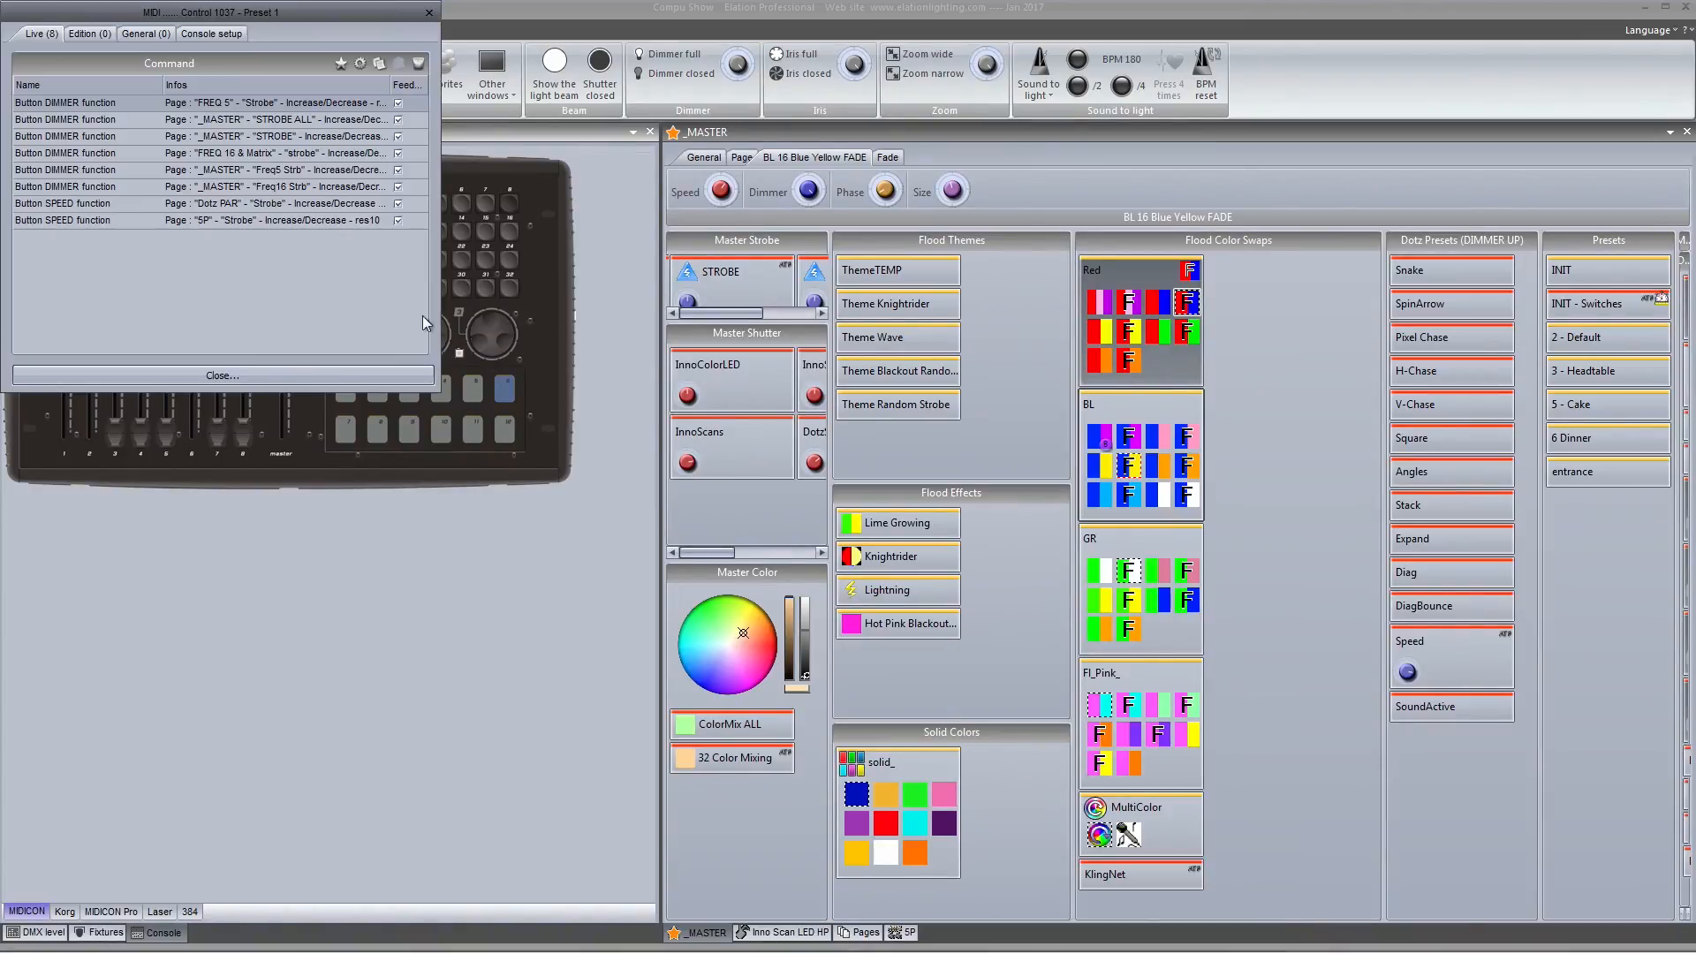
click(407, 380)
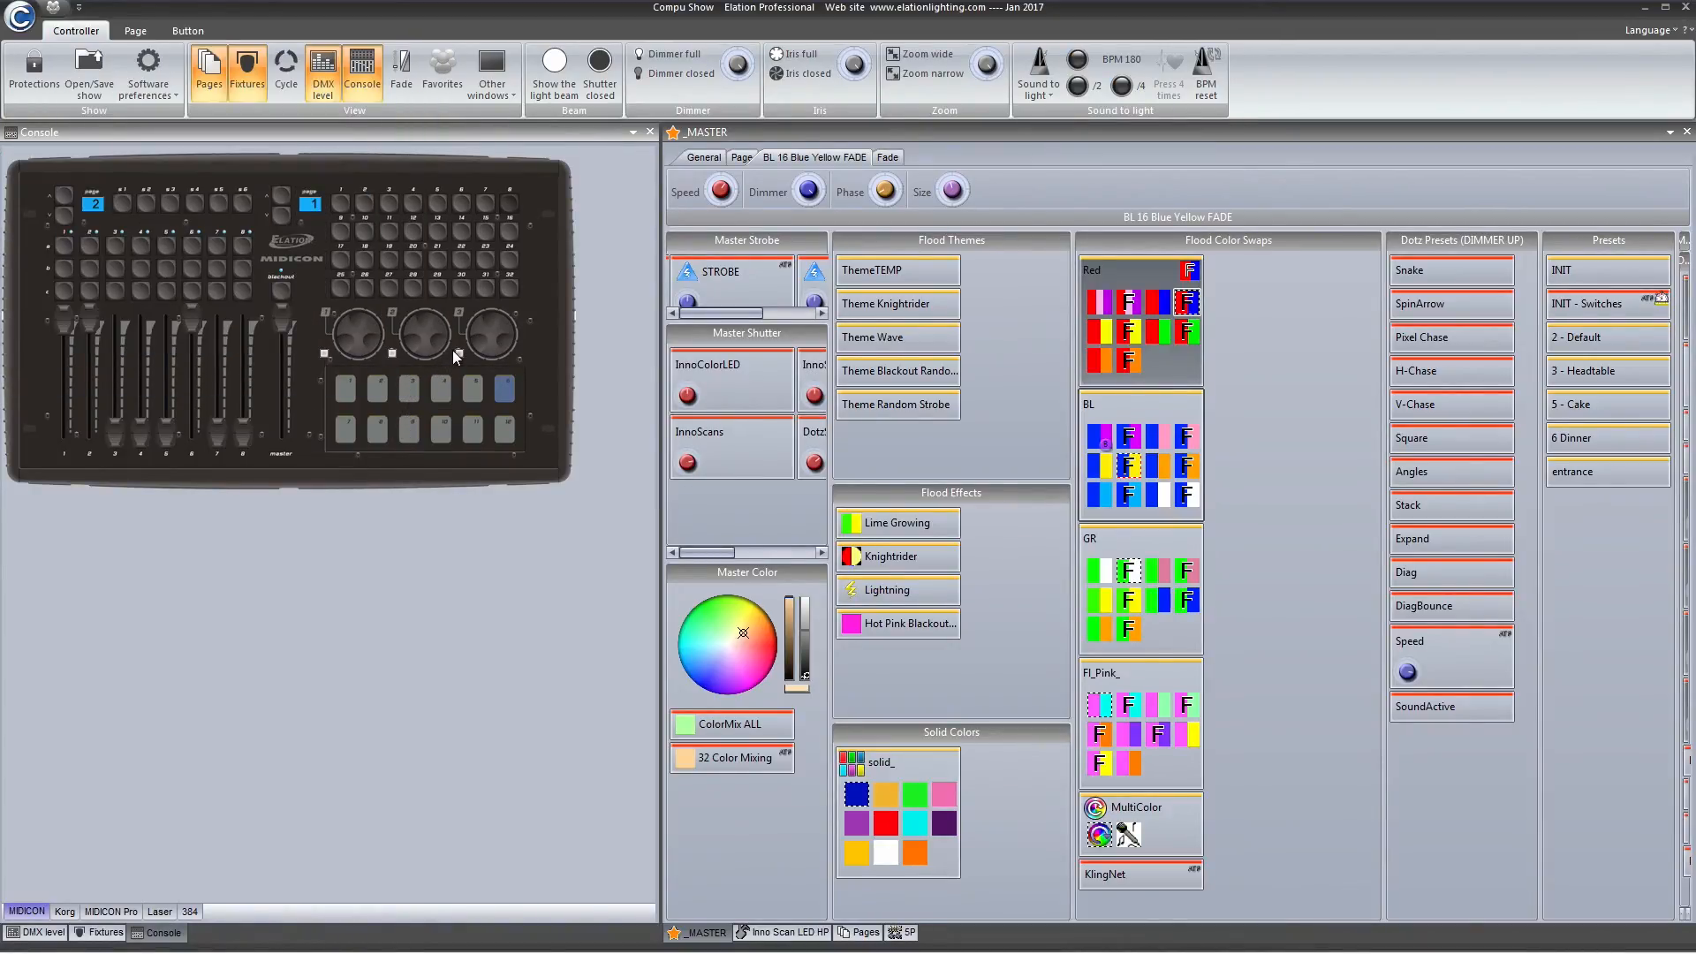
right_click(458, 353)
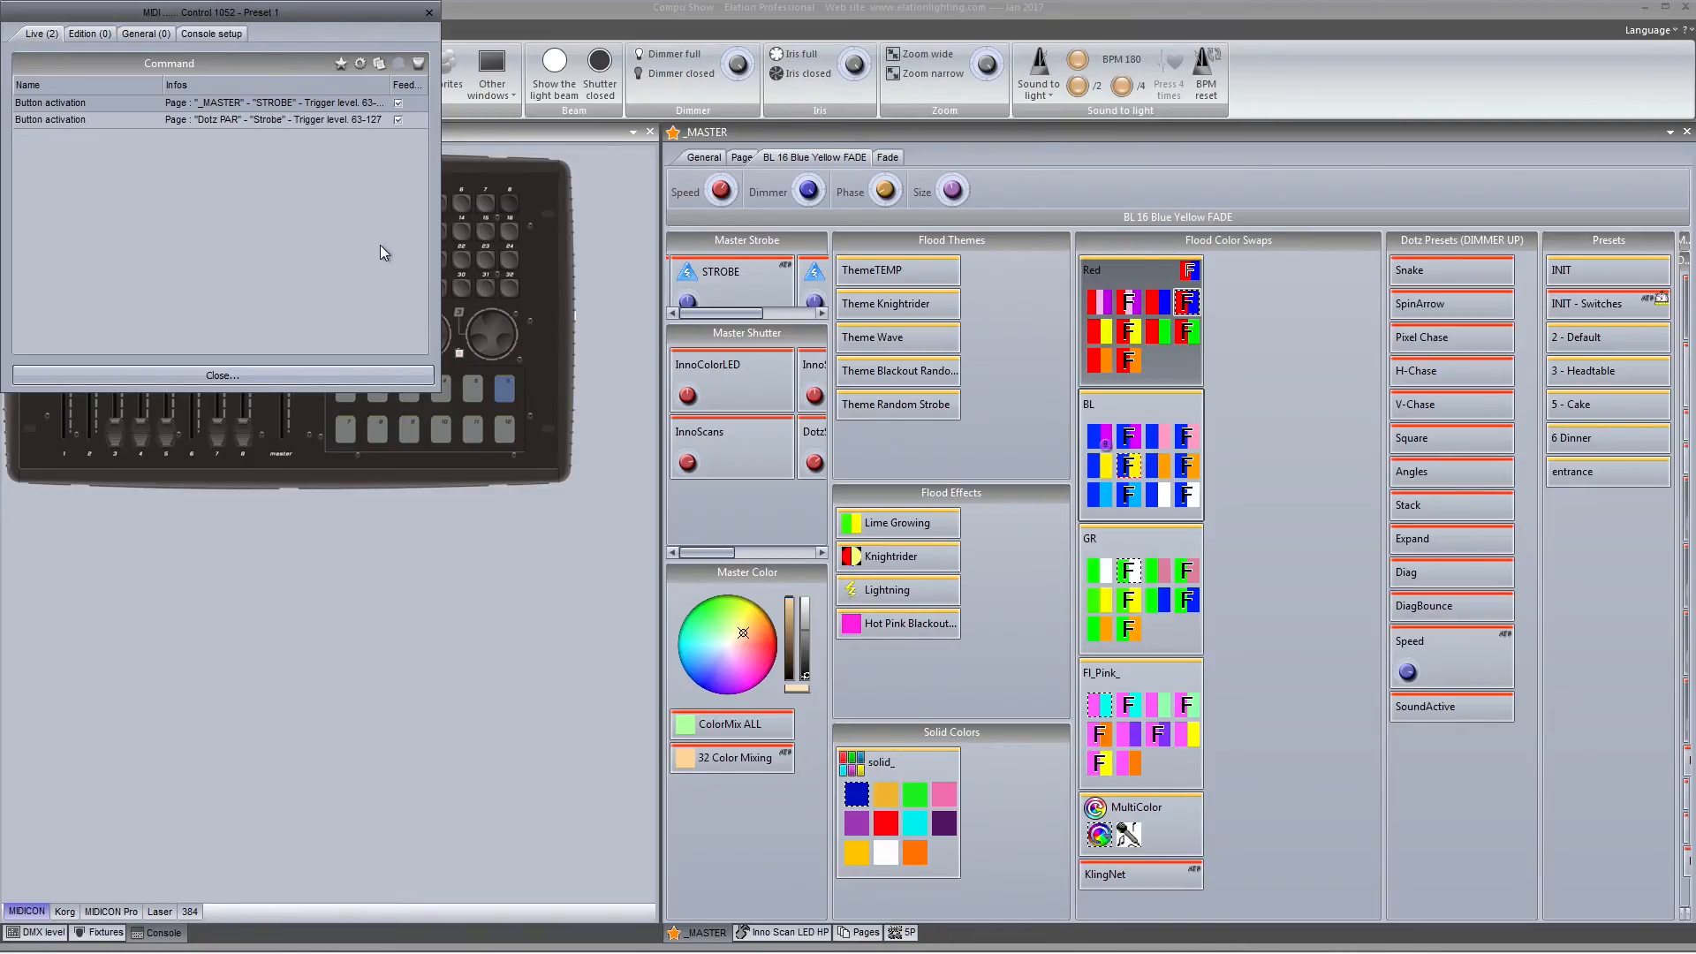
click(357, 381)
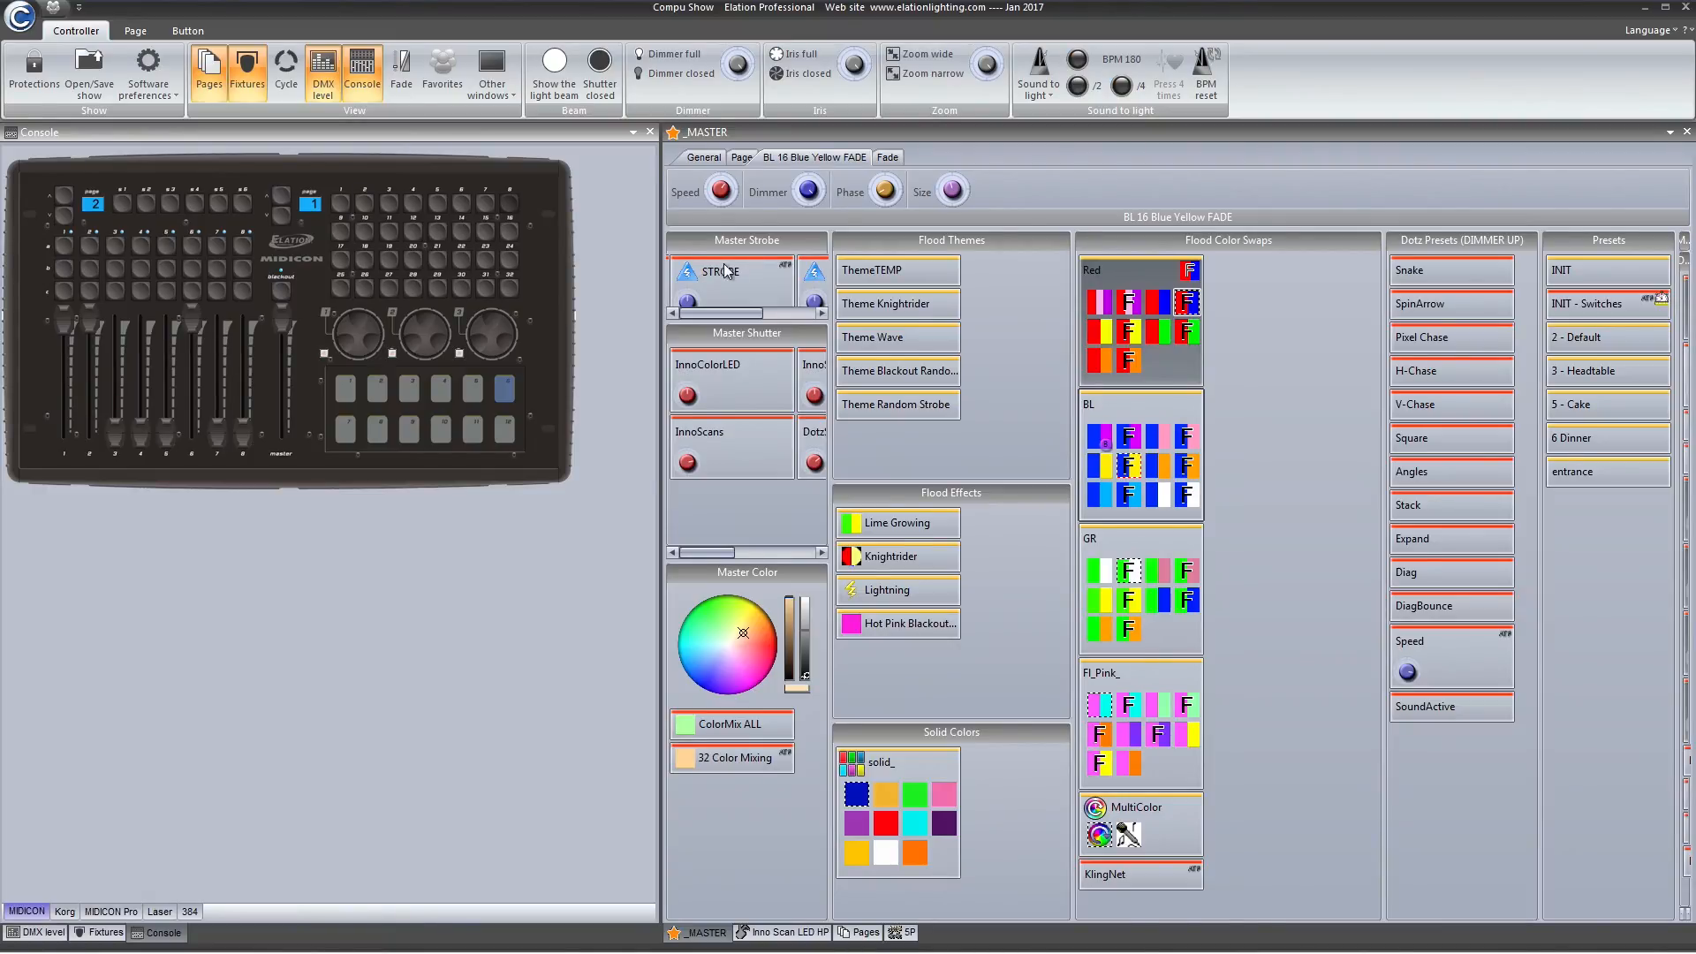
Step: Close the Console and Fixtures windows
click(651, 133)
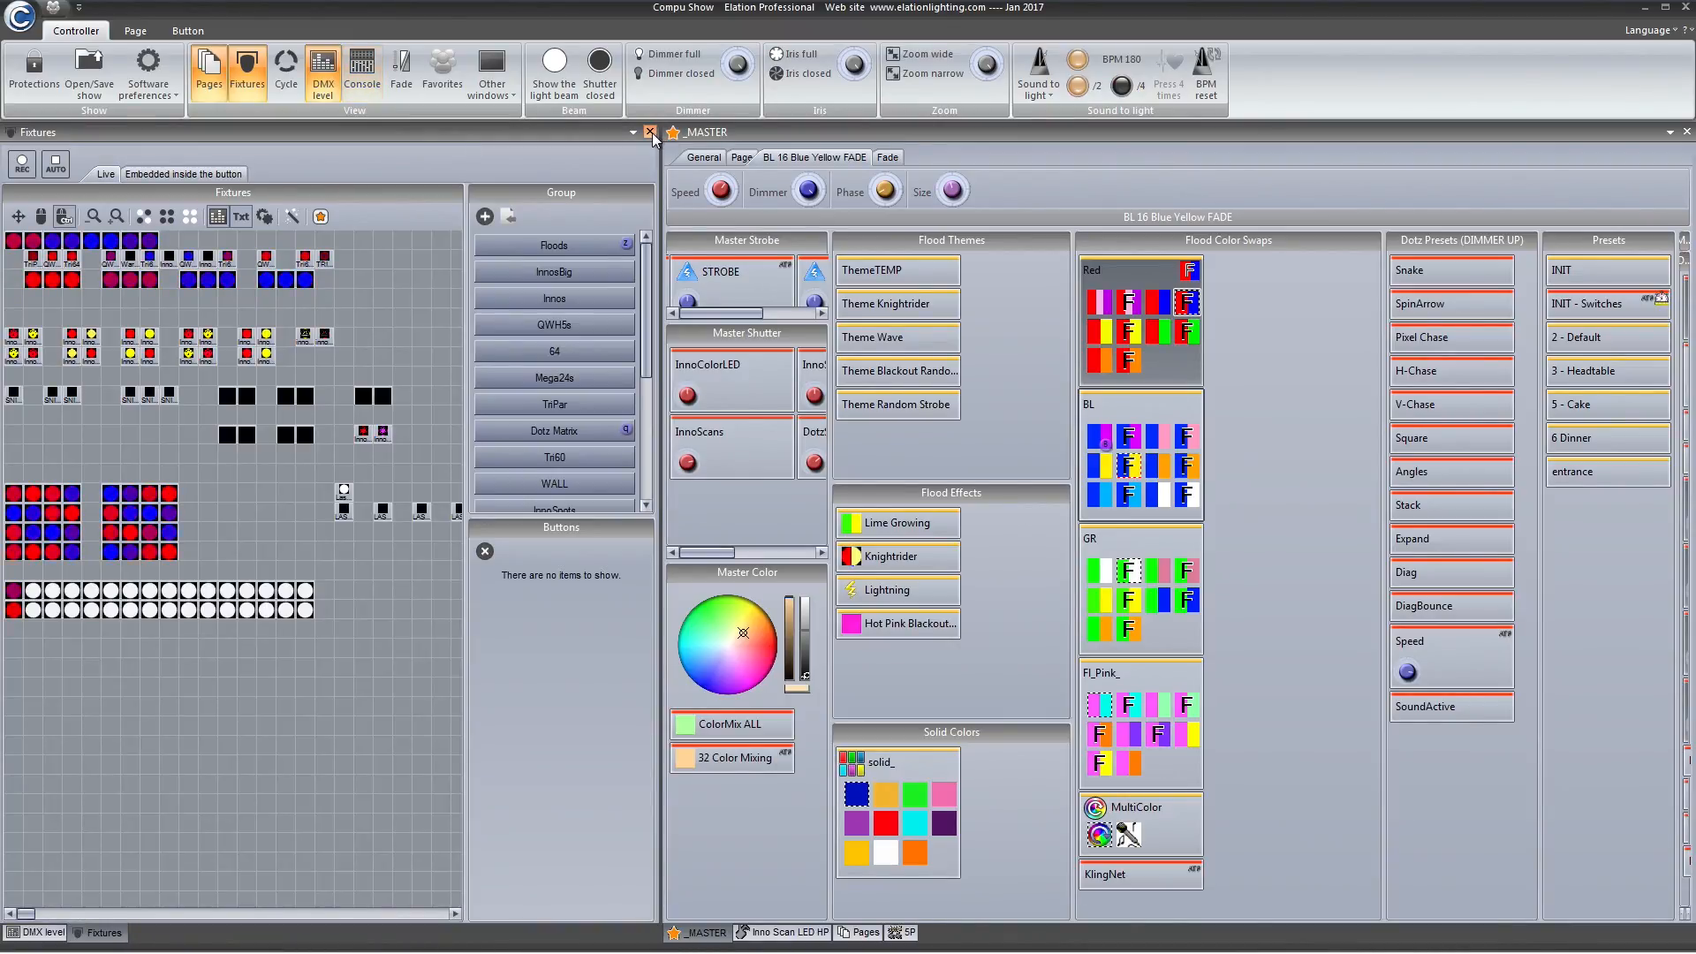
click(652, 132)
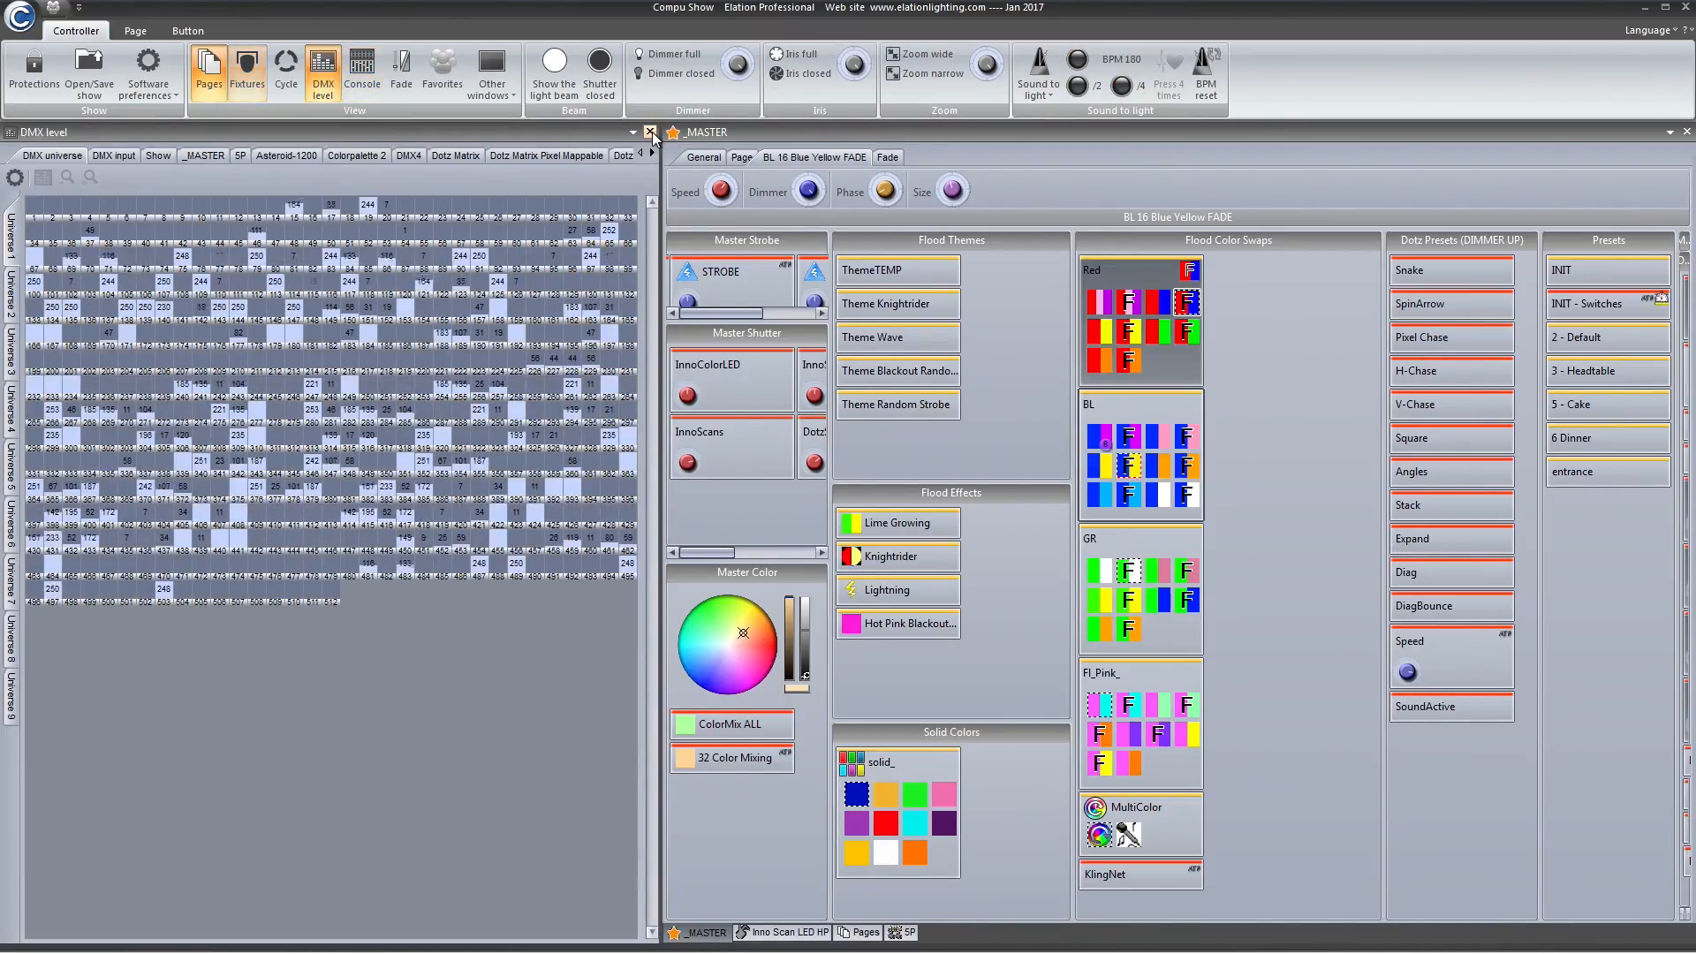